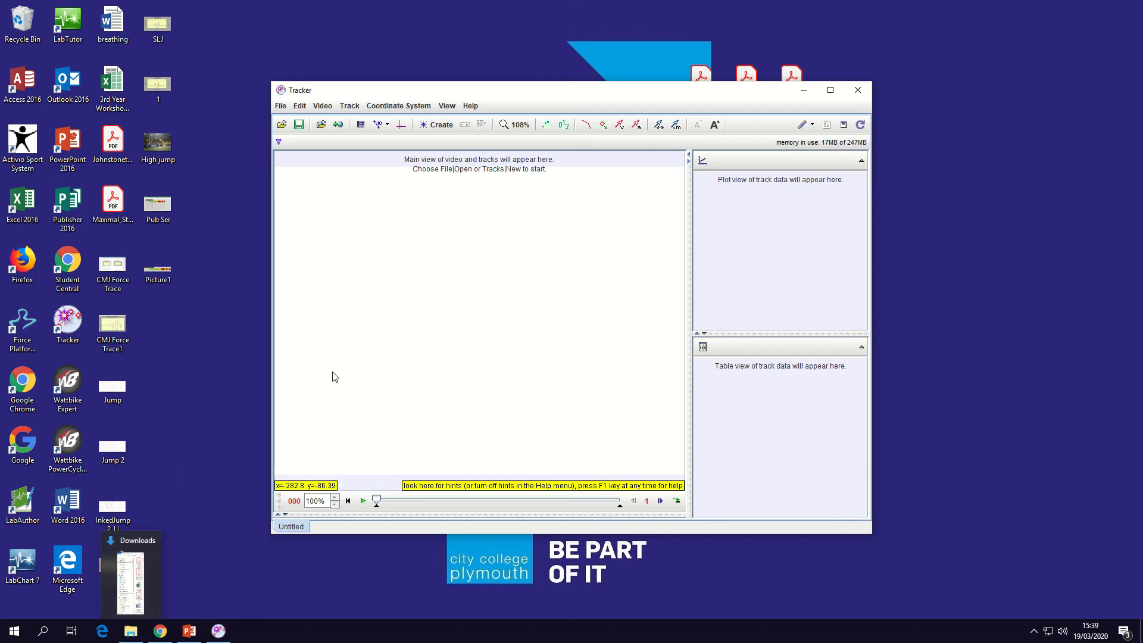
- Load CMJ Deep Side View.mov from the Downloads folder, accept the frame-duration notice and maximize the program window
left_click(131, 632)
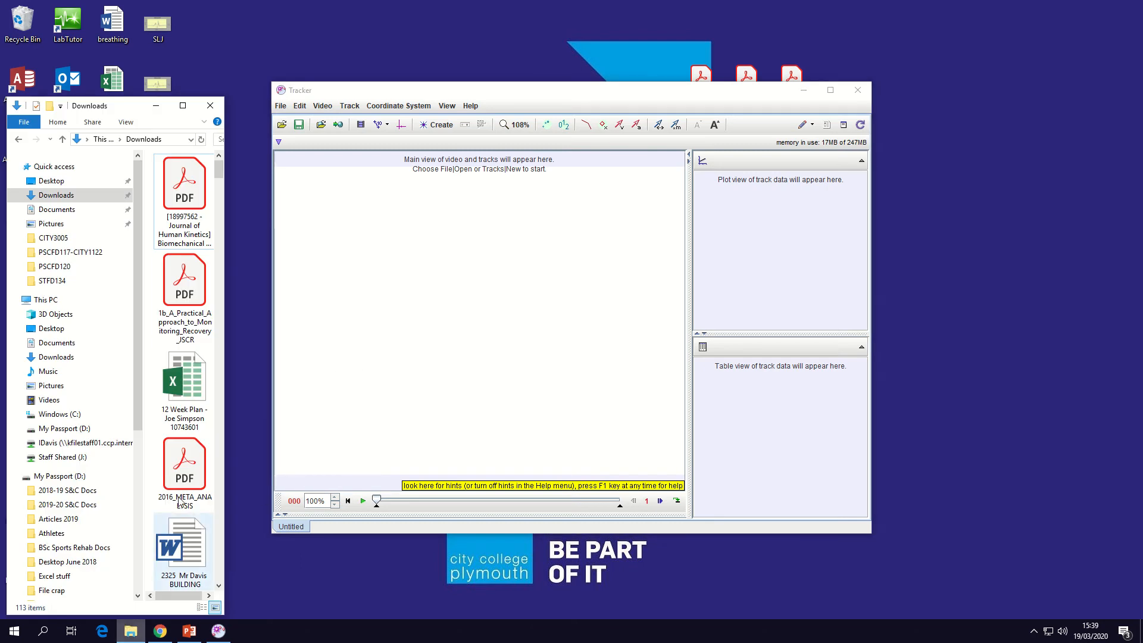
left_click_drag(223, 341, 250, 256)
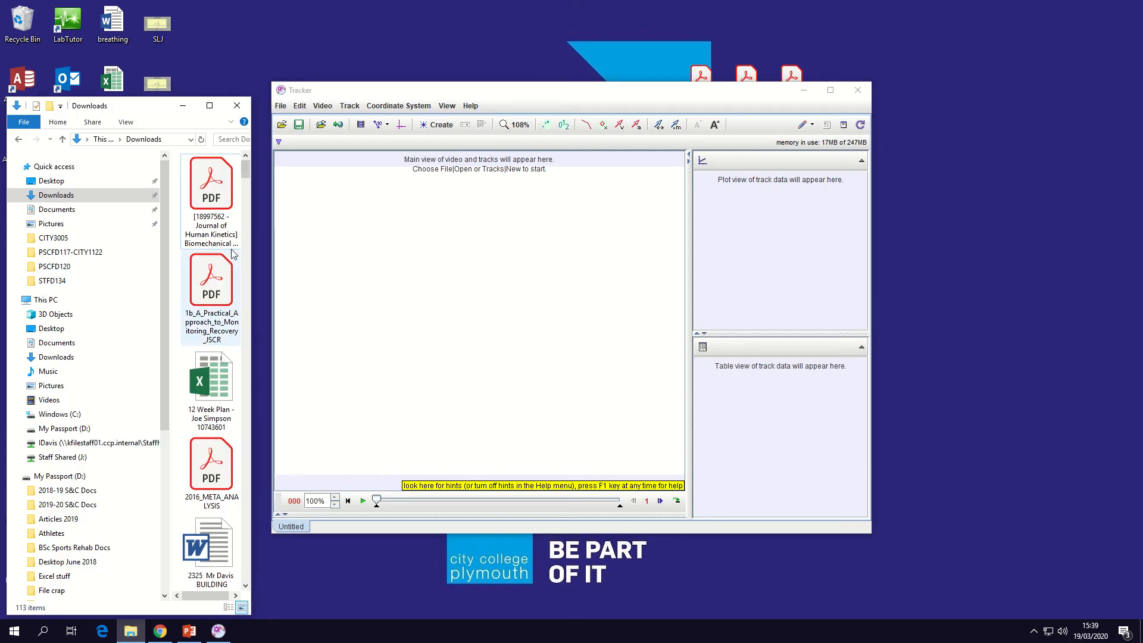
left_click_drag(247, 171, 248, 255)
left_click_drag(207, 338, 494, 324)
left_click(183, 106)
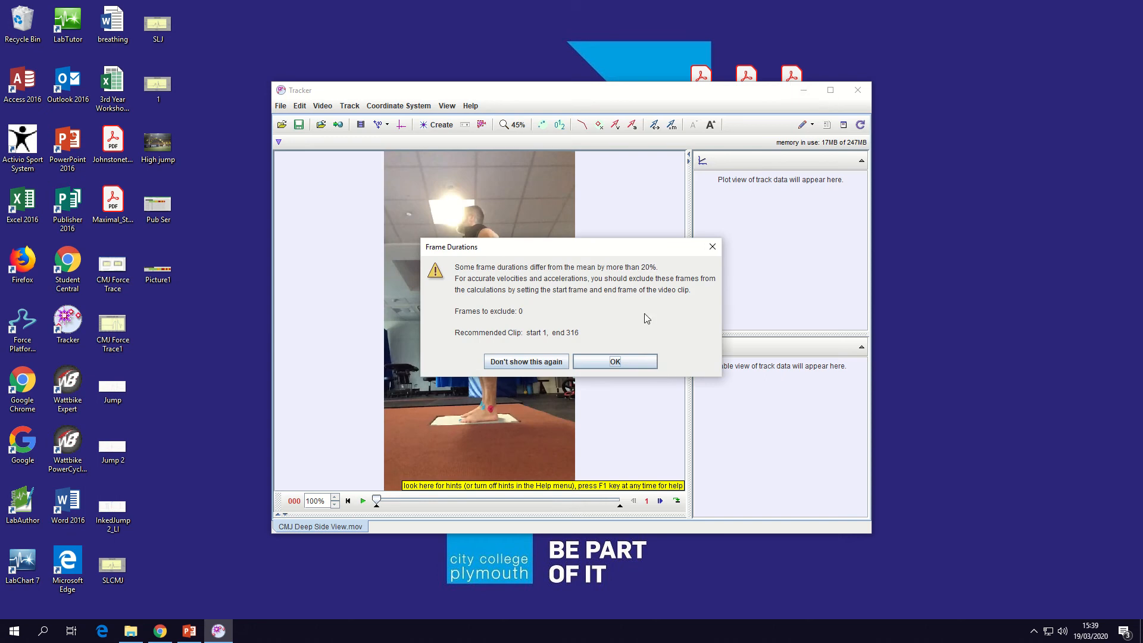
left_click(615, 362)
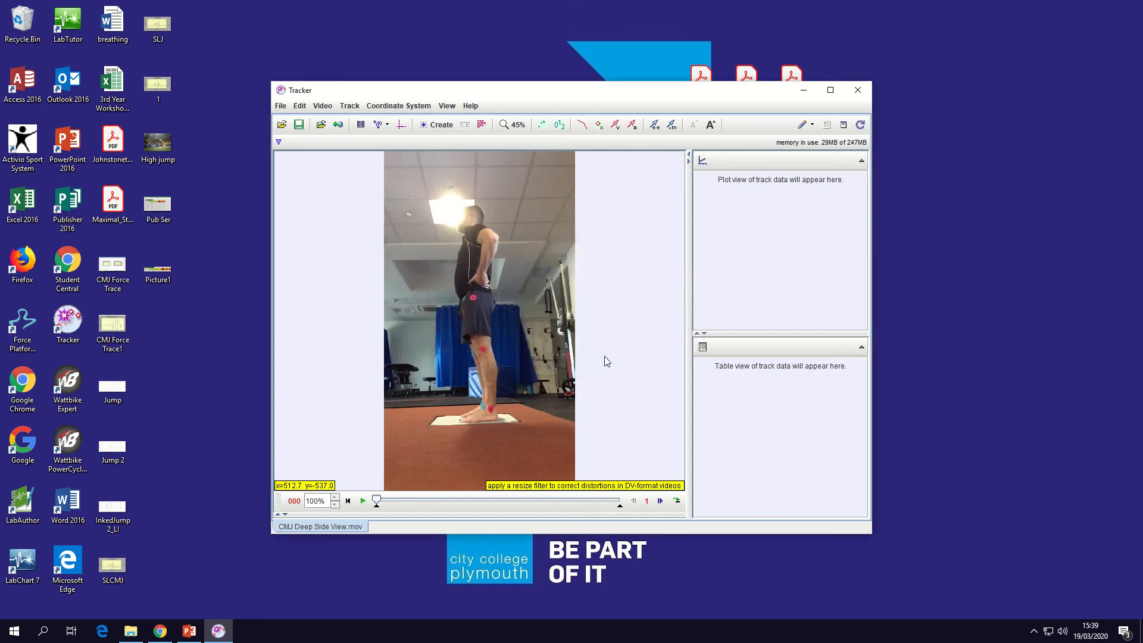
left_click(832, 91)
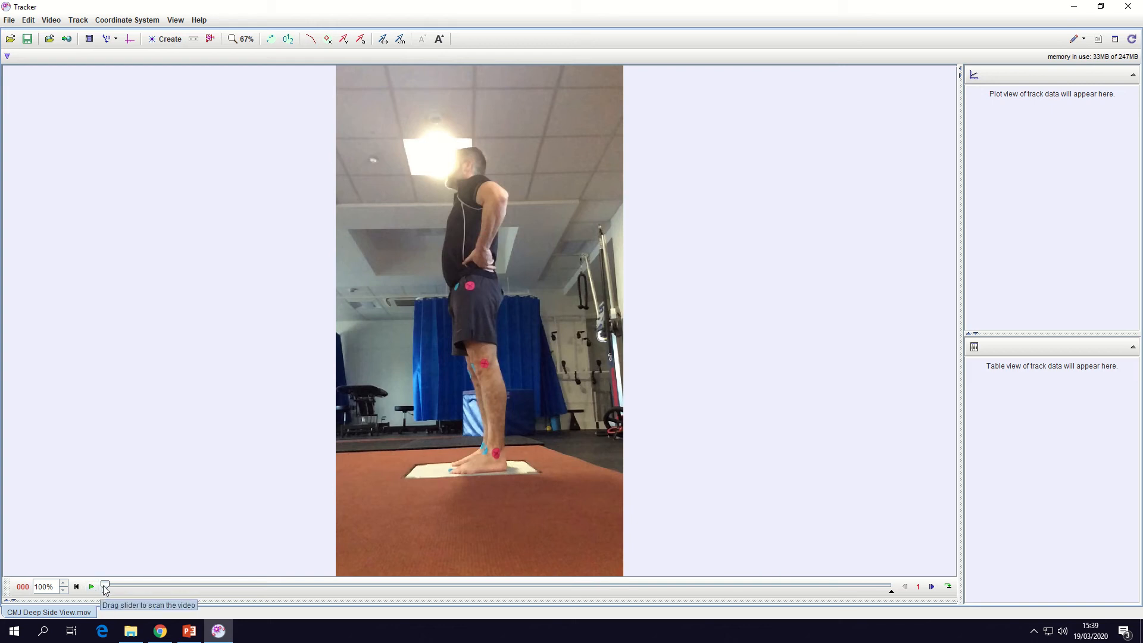
- Trim the video clip to start at frame 97 and end at frame 272, checking the frames around the start, and return to its first frame
left_click_drag(105, 587, 347, 593)
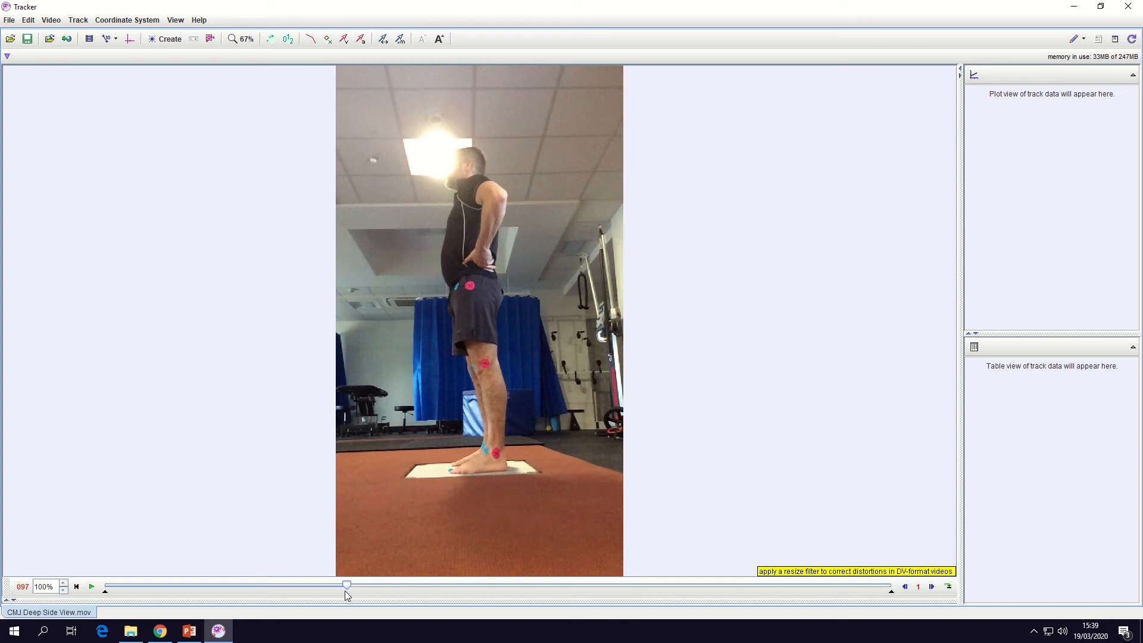
left_click_drag(350, 592, 351, 591)
left_click_drag(105, 591, 347, 590)
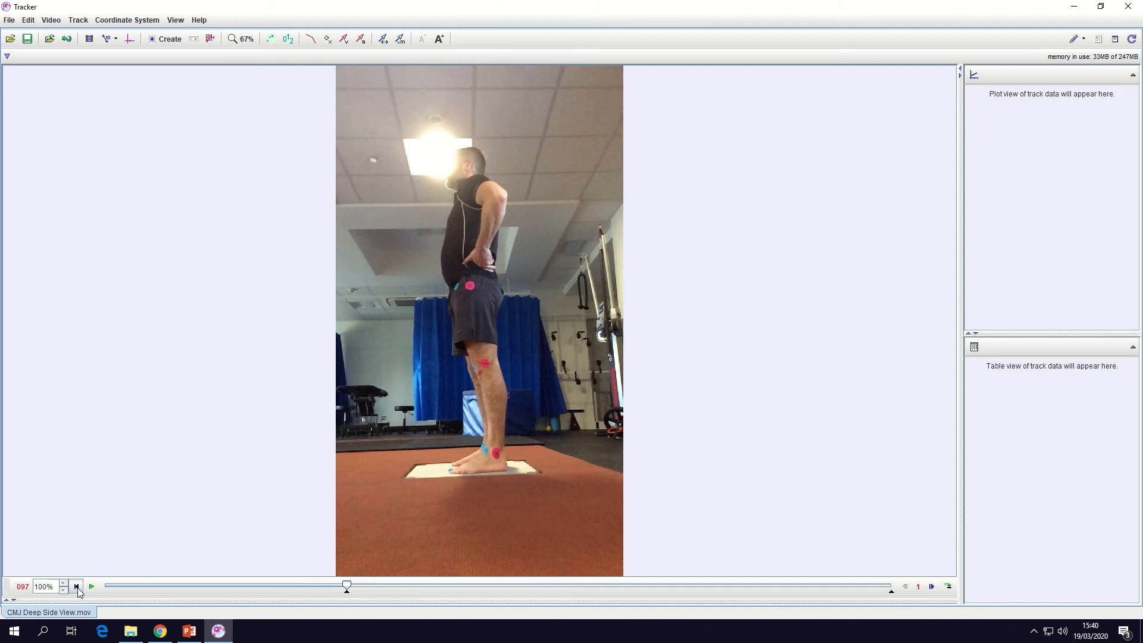
left_click(932, 587)
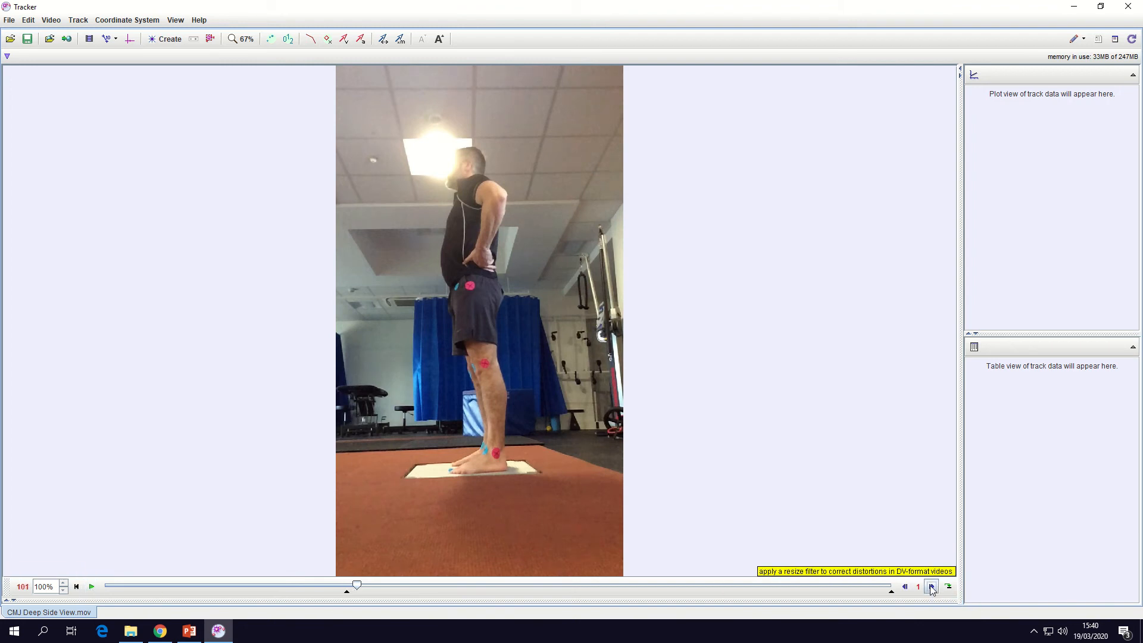
left_click(932, 587)
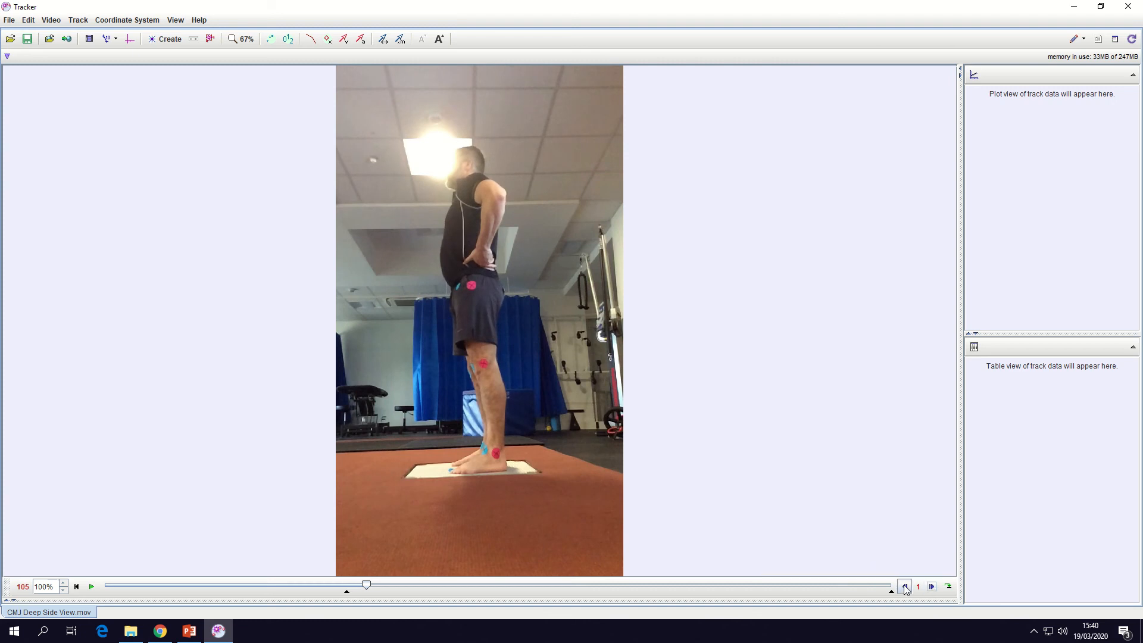
left_click(905, 587)
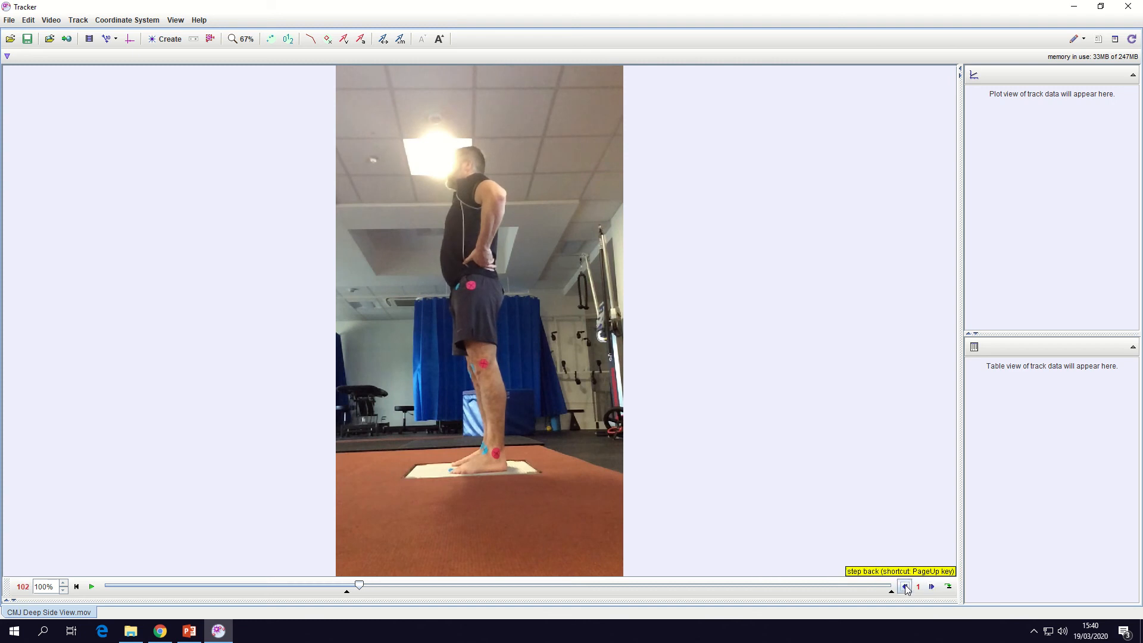
left_click(905, 587)
left_click(905, 587)
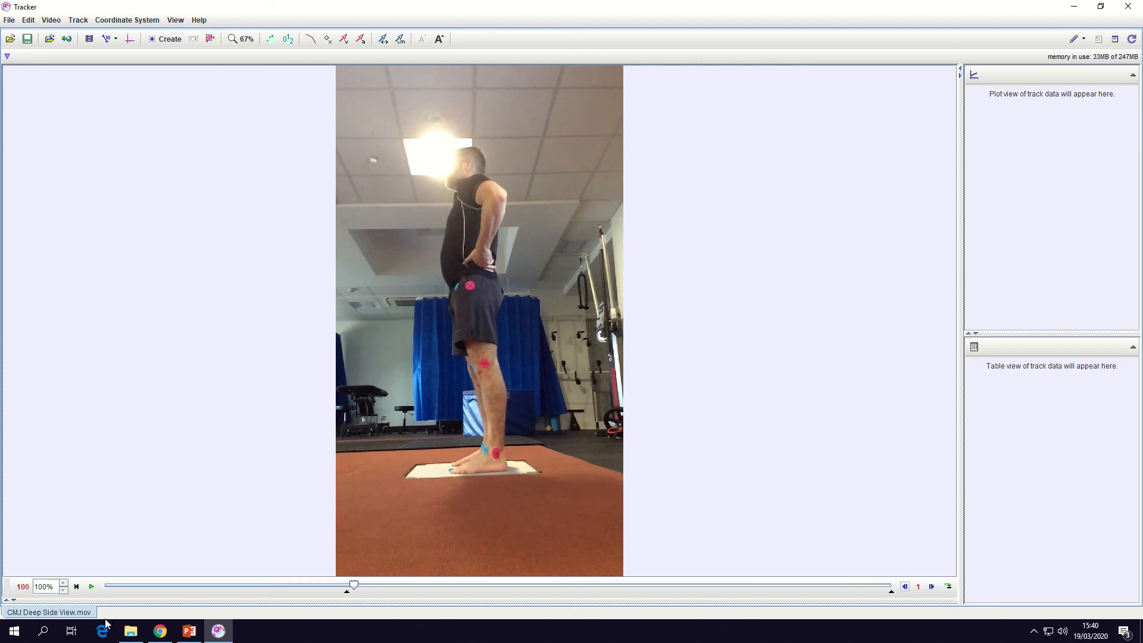
left_click(77, 586)
mouse_move(891, 593)
left_mouse_down()
mouse_move(594, 585)
mouse_move(797, 591)
mouse_move(782, 590)
left_mouse_up()
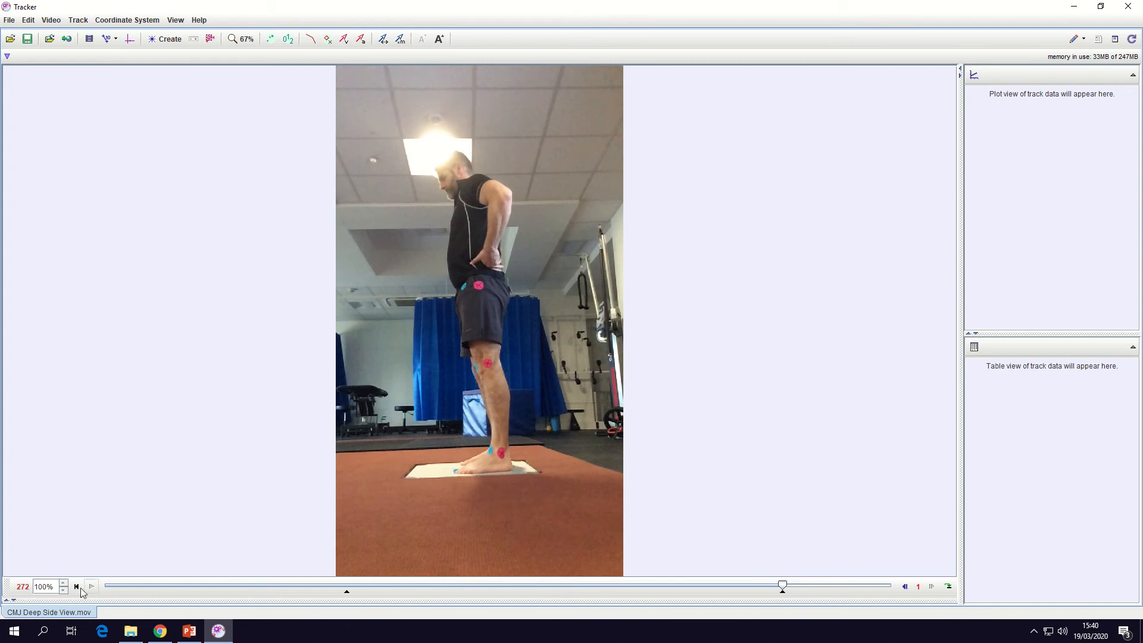
left_click(76, 586)
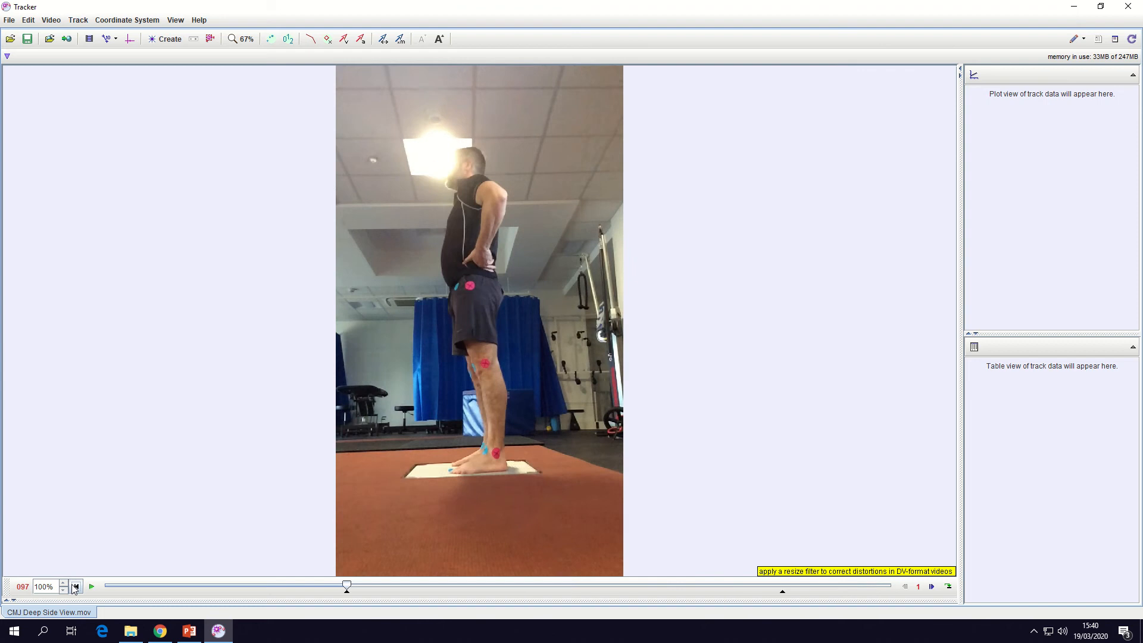
- Show the coordinate axes and place their origin at floor level just in front of the white plate
left_click(129, 39)
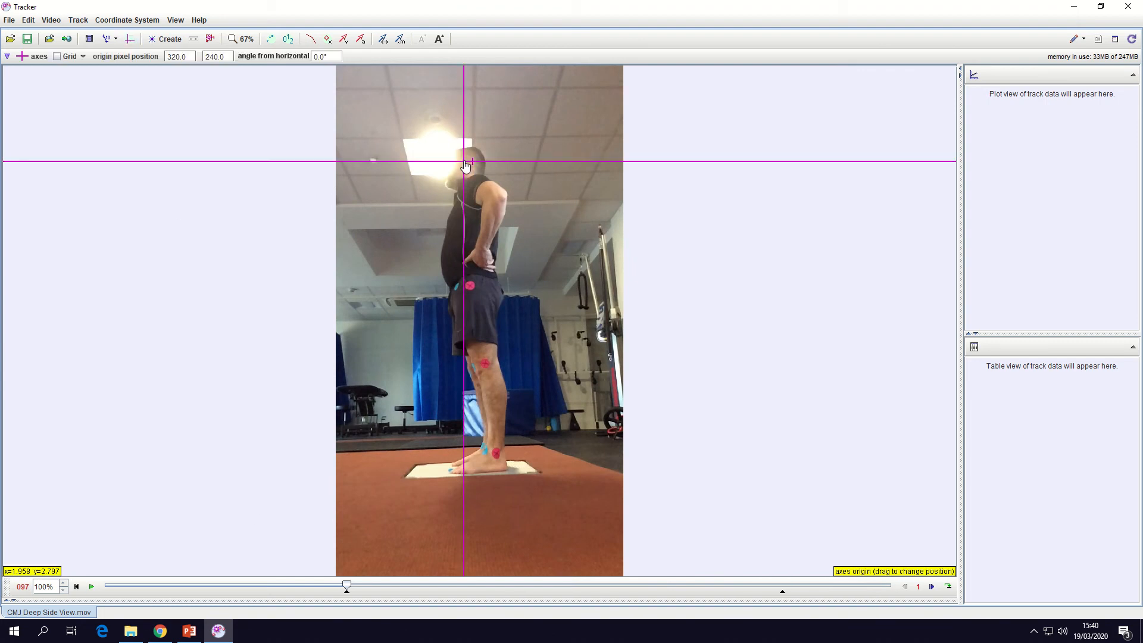
left_click_drag(465, 165, 394, 481)
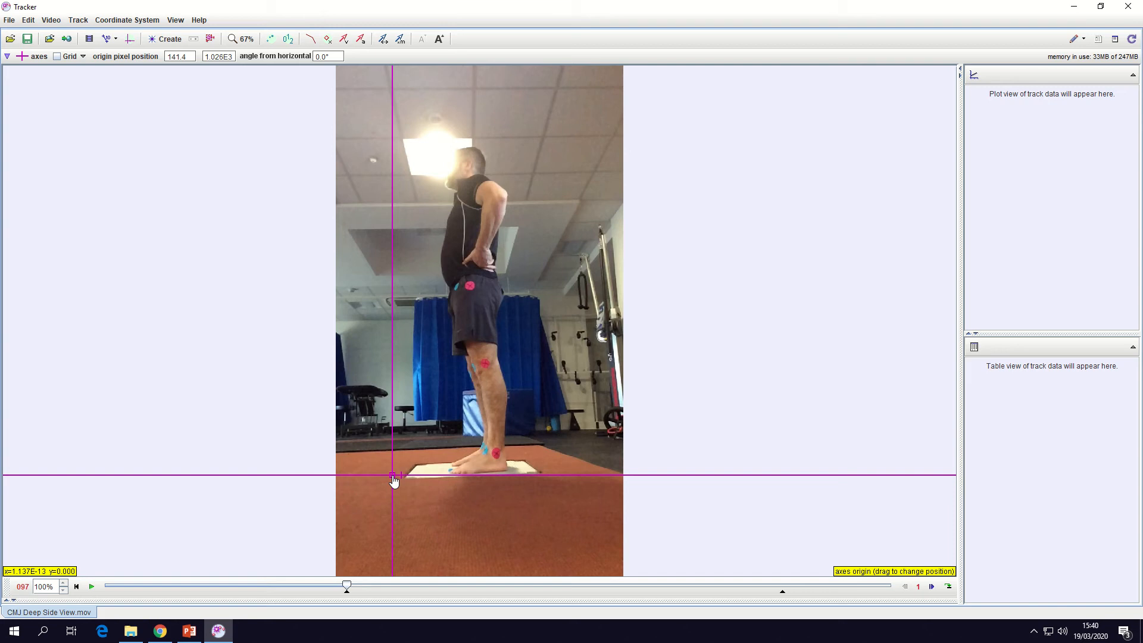
left_click(393, 477)
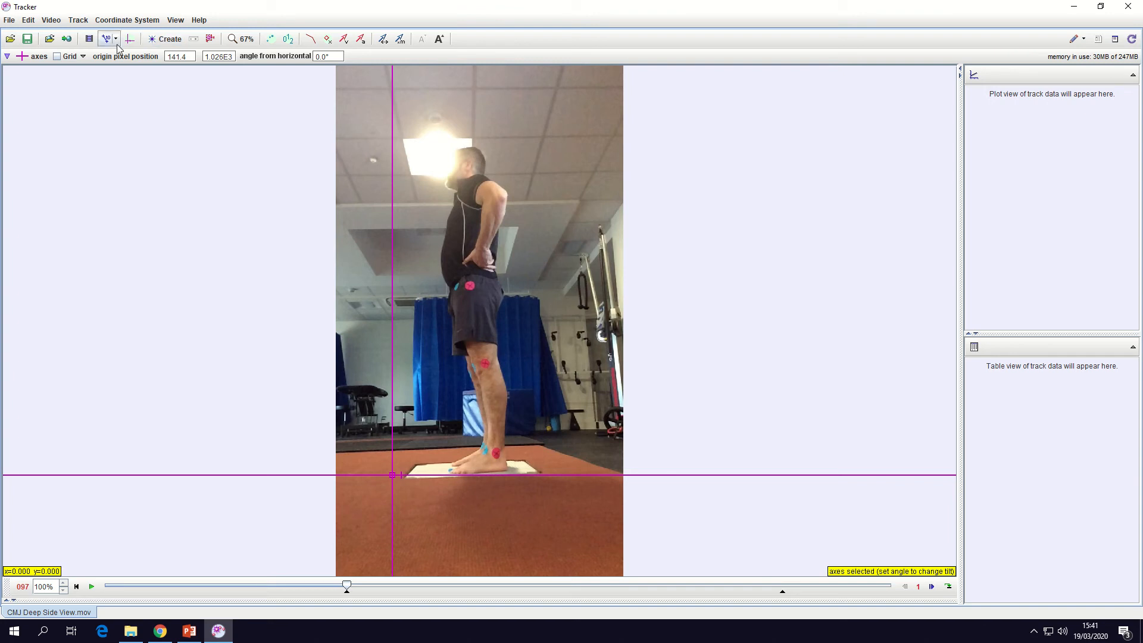
- Create a calibration stick from the hip marker to the ankle marker and shift its upper end sideways until it stands nearly vertical
left_click(171, 40)
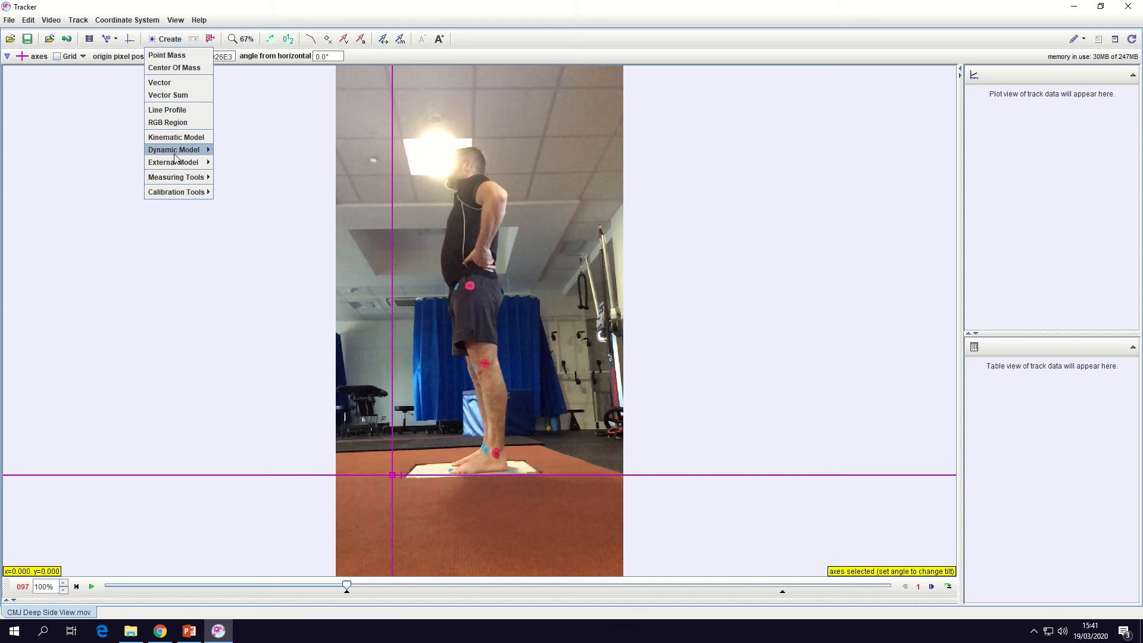
mouse_move(169, 194)
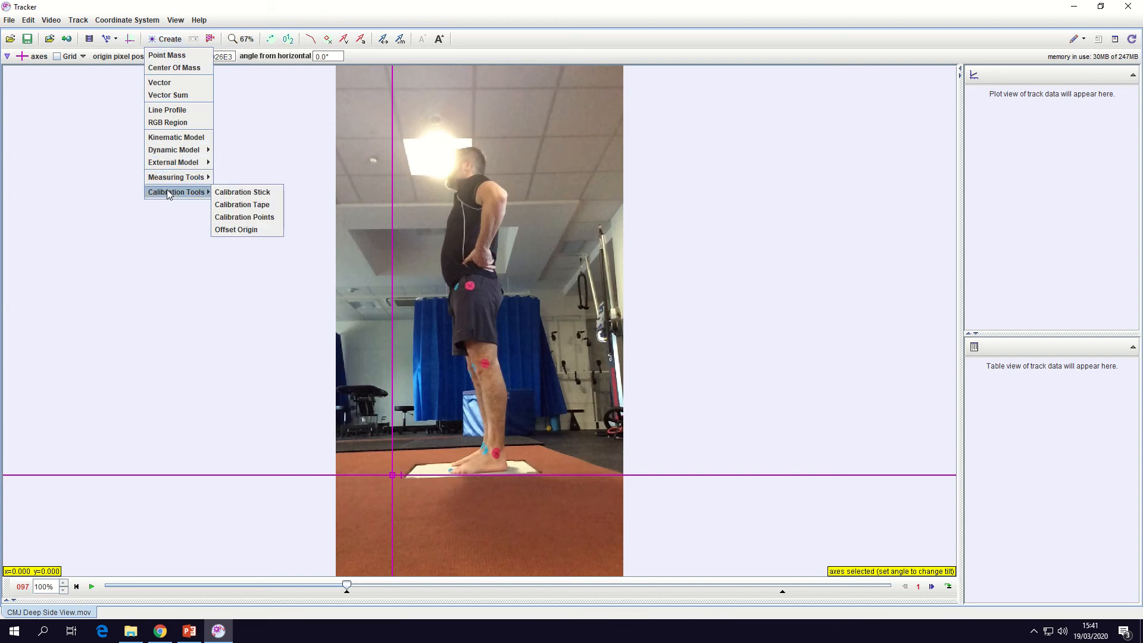
left_click(247, 193)
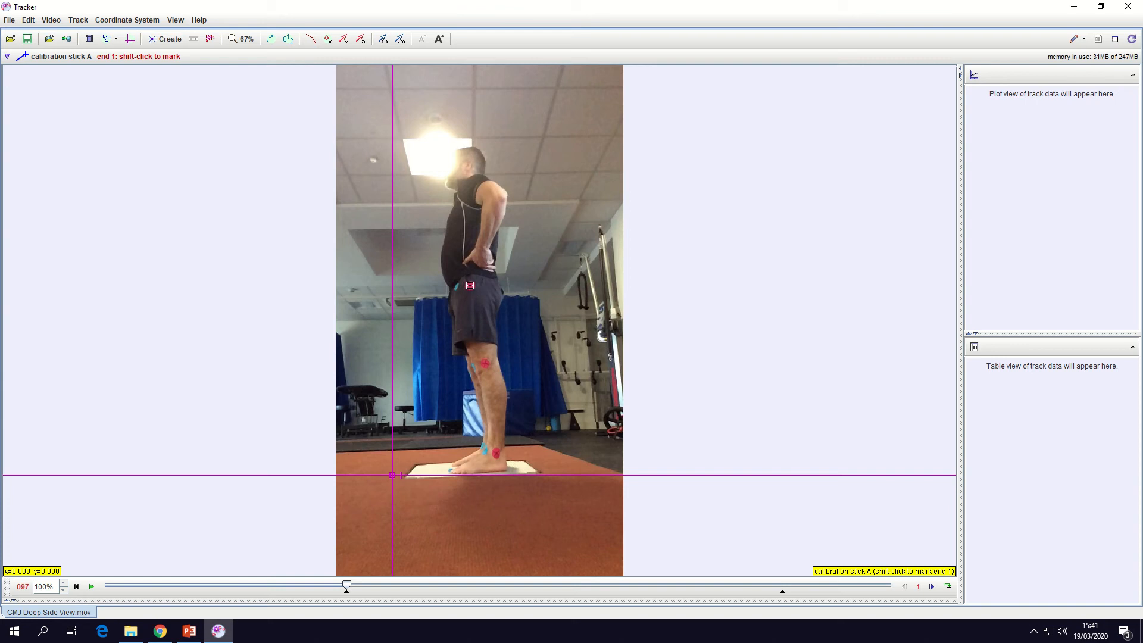
left_click(469, 287, "shift")
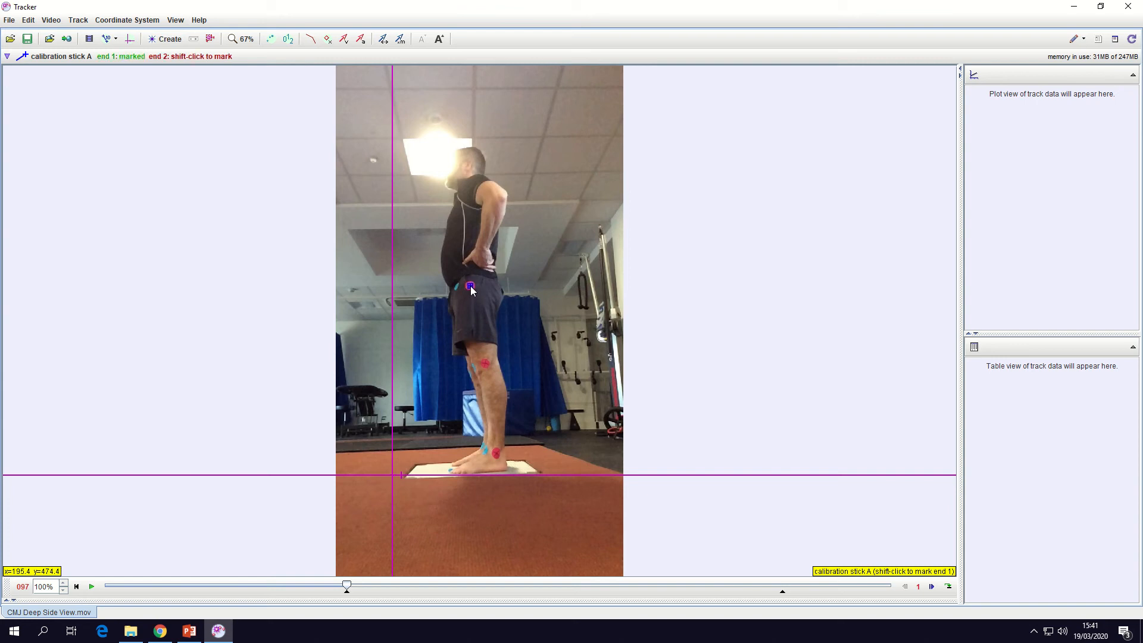
left_click(496, 453, "shift")
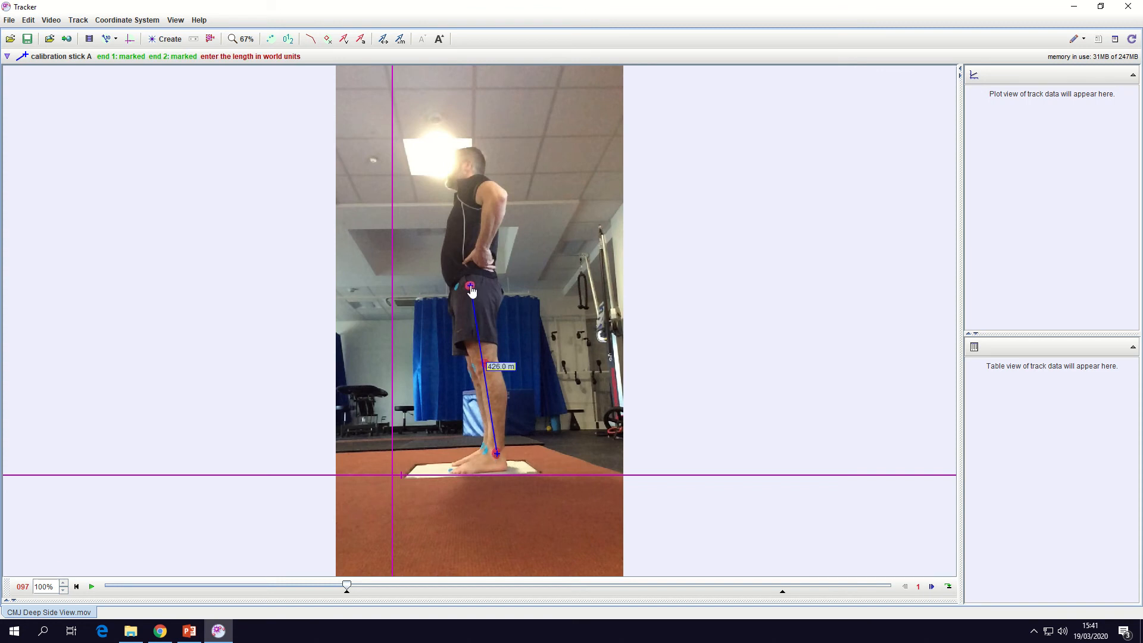
left_click_drag(471, 290, 494, 290)
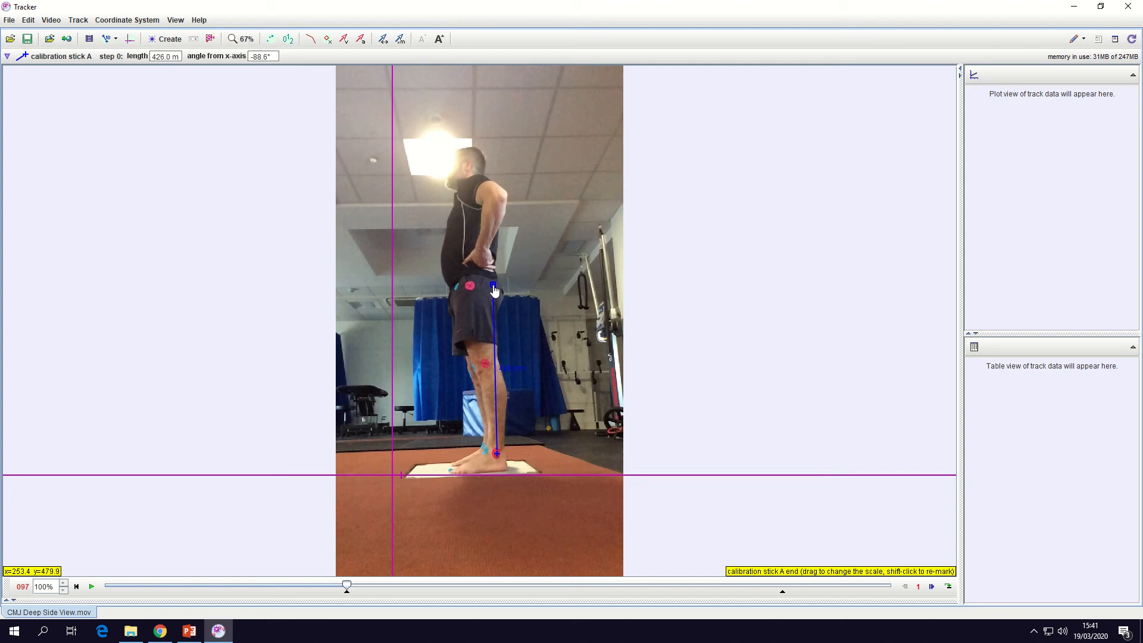
- Set the calibration stick's length to 0.890 m and hide the stick from the video view
left_click(513, 368)
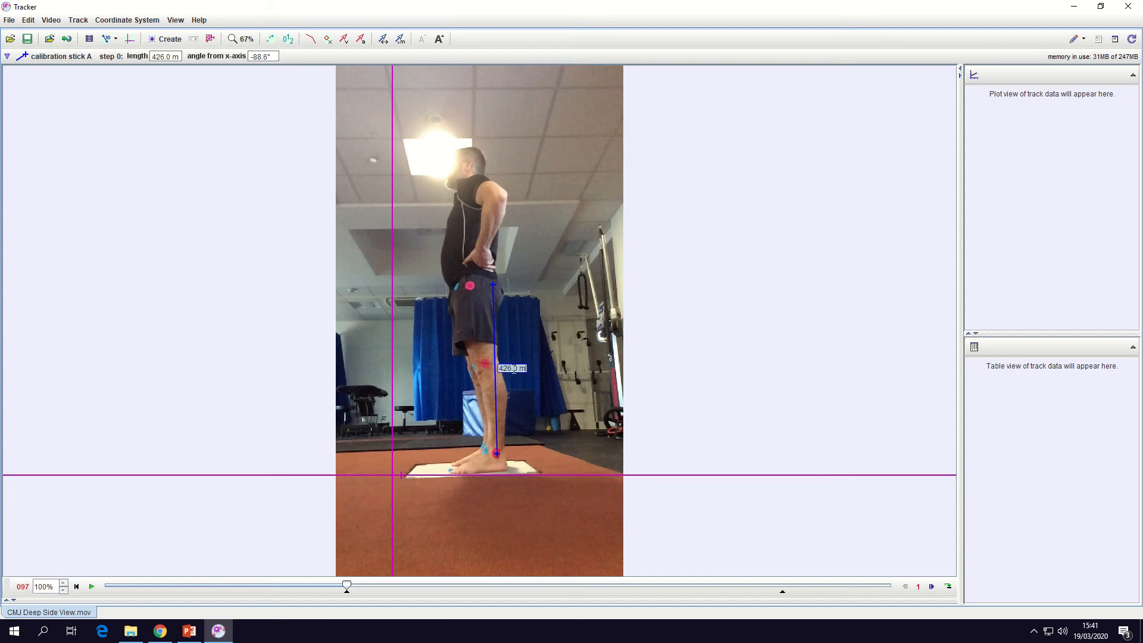
left_click(524, 369)
left_click_drag(525, 369, 493, 372)
key("Return")
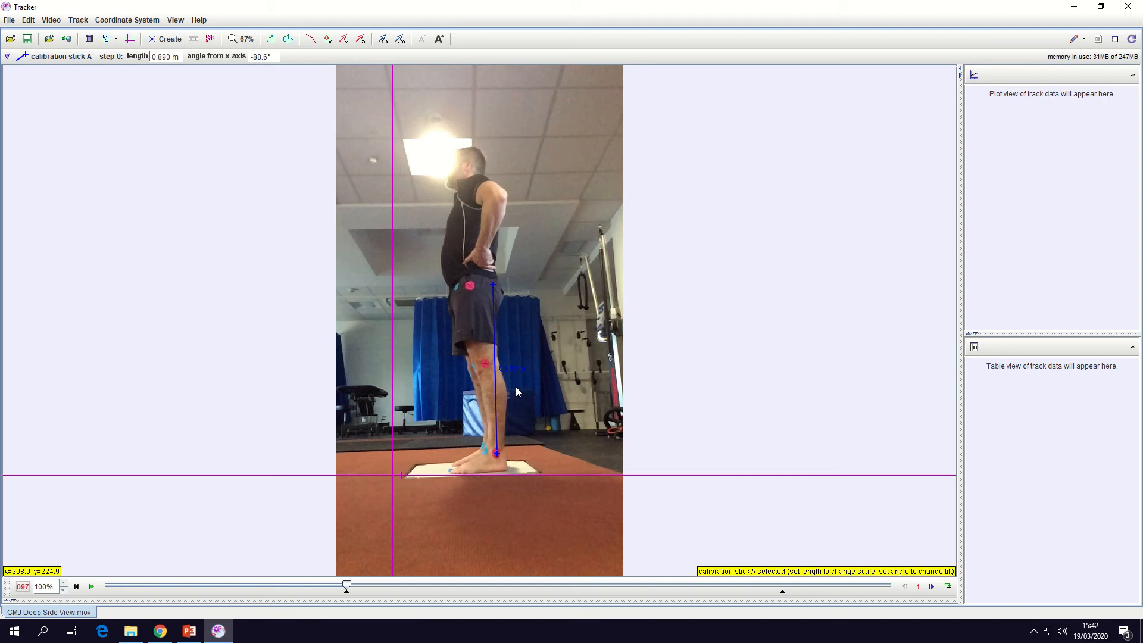
left_click(51, 57)
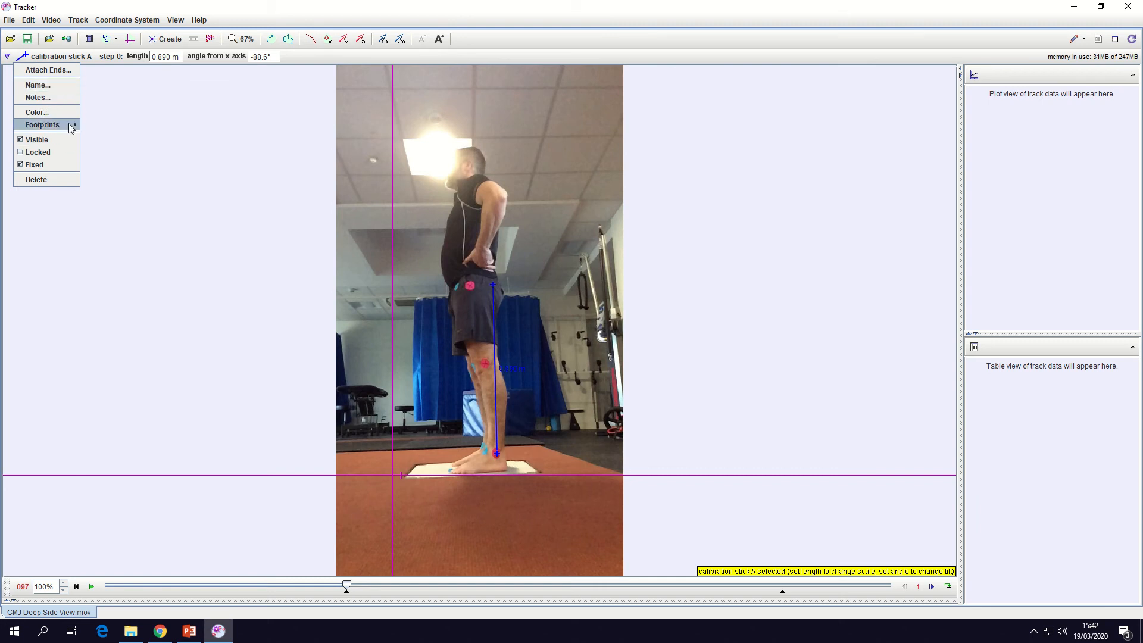
left_click(20, 140)
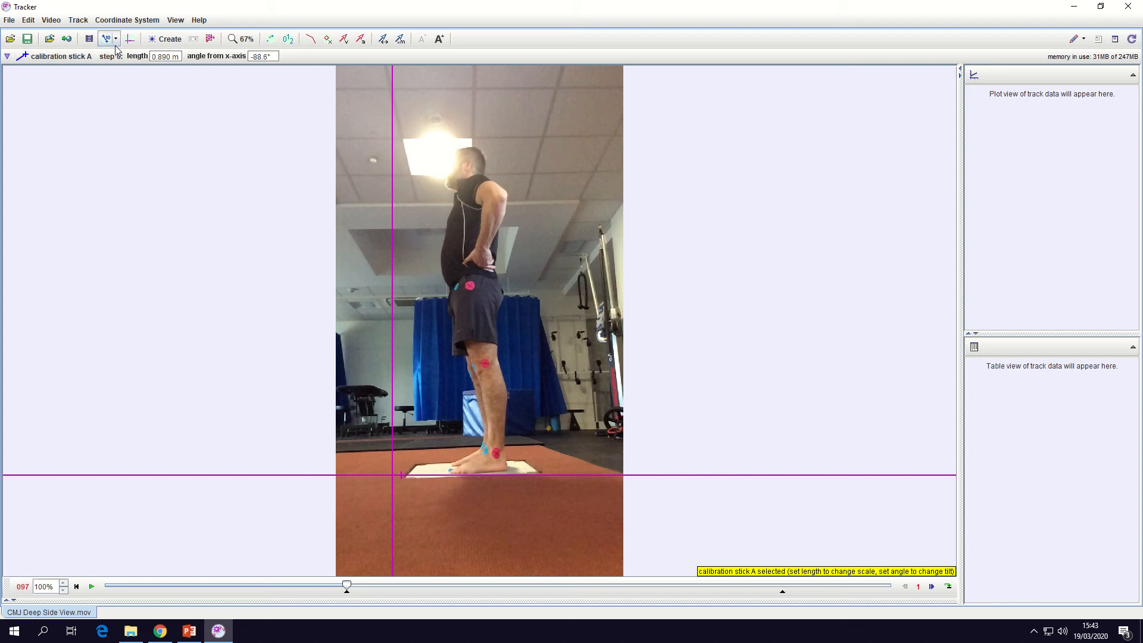
left_click(77, 21)
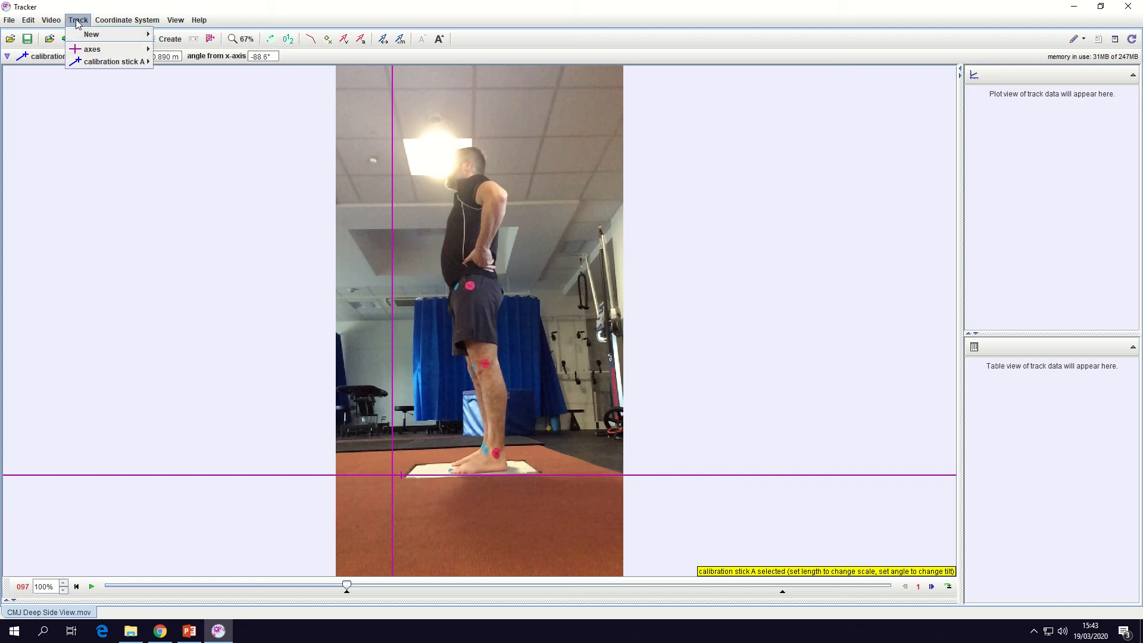
mouse_move(91, 35)
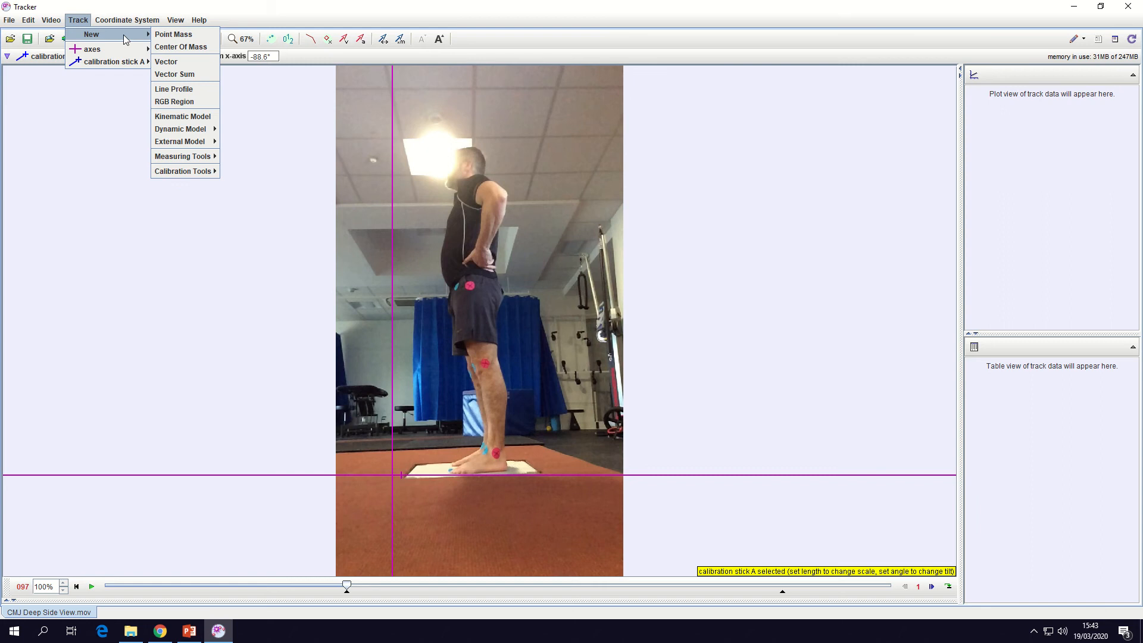
left_click(183, 35)
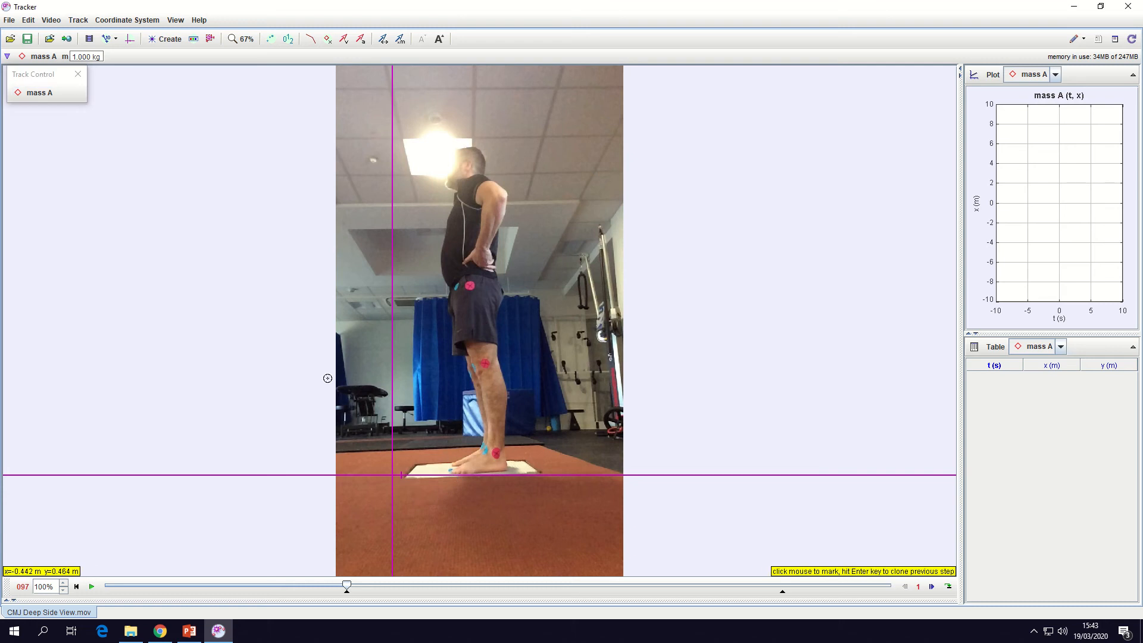
left_click(450, 470, "ctrl+shift")
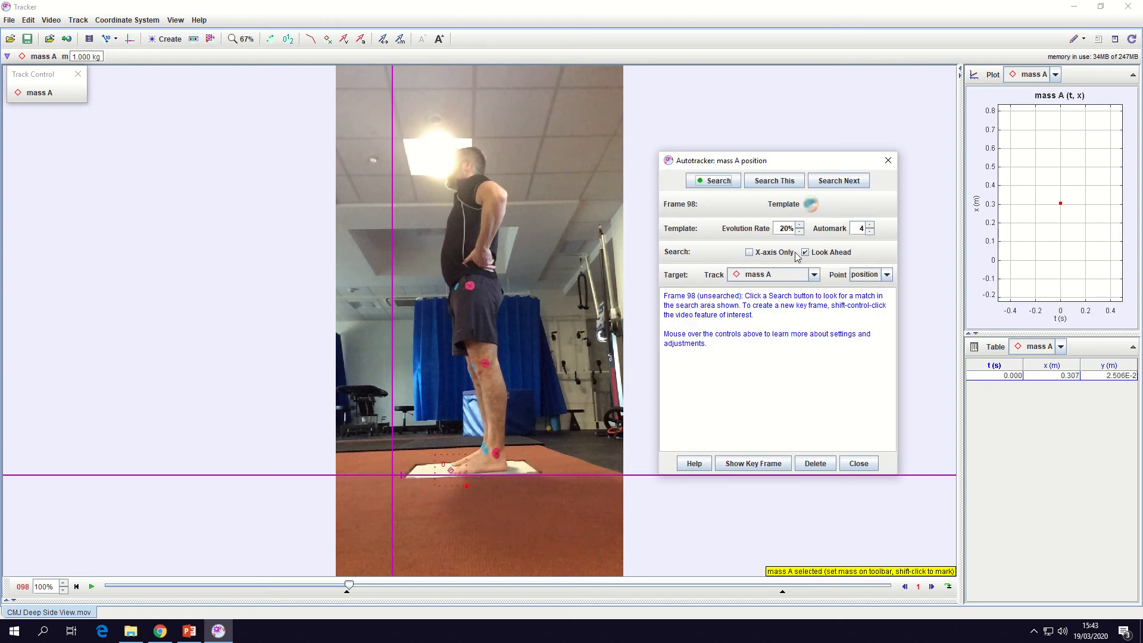
mouse_move(785, 206)
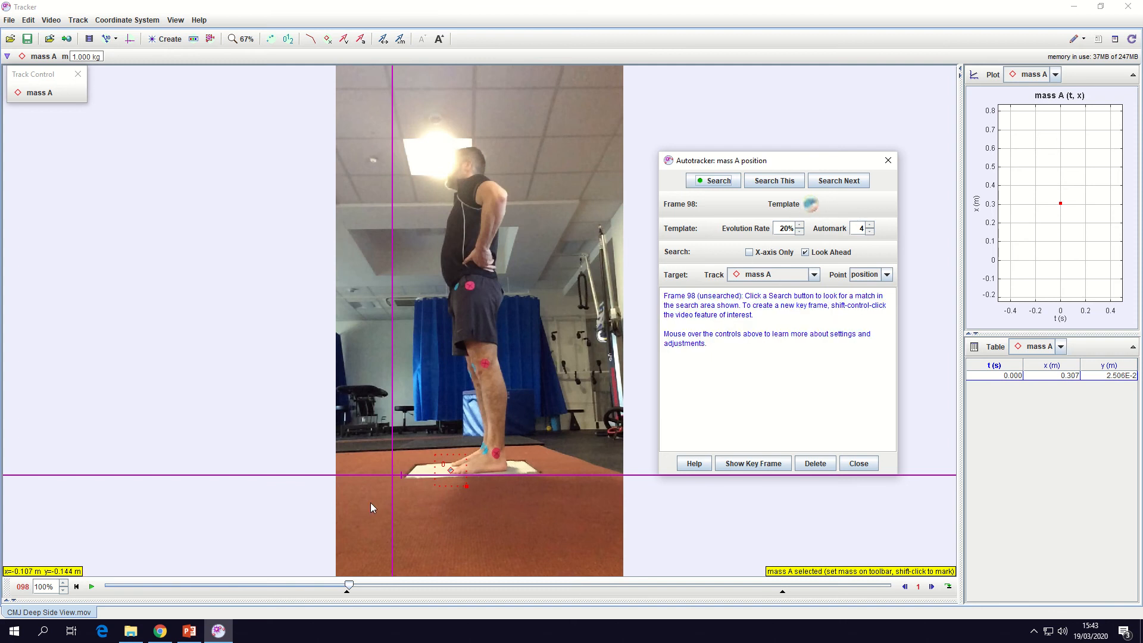
left_click_drag(450, 471, 449, 472)
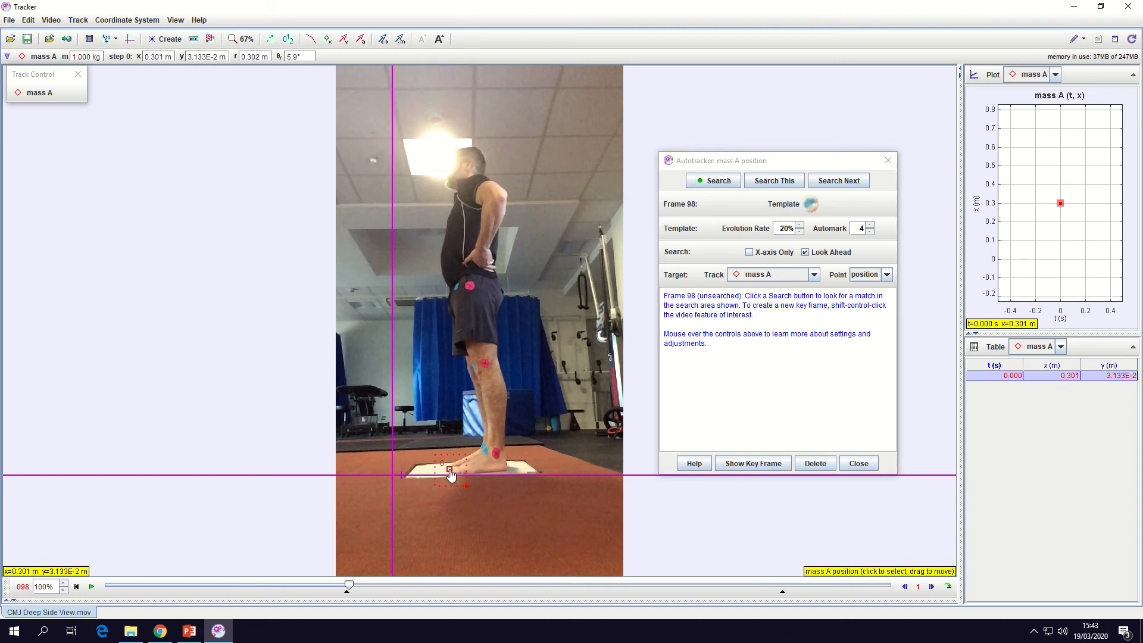
left_click(39, 93)
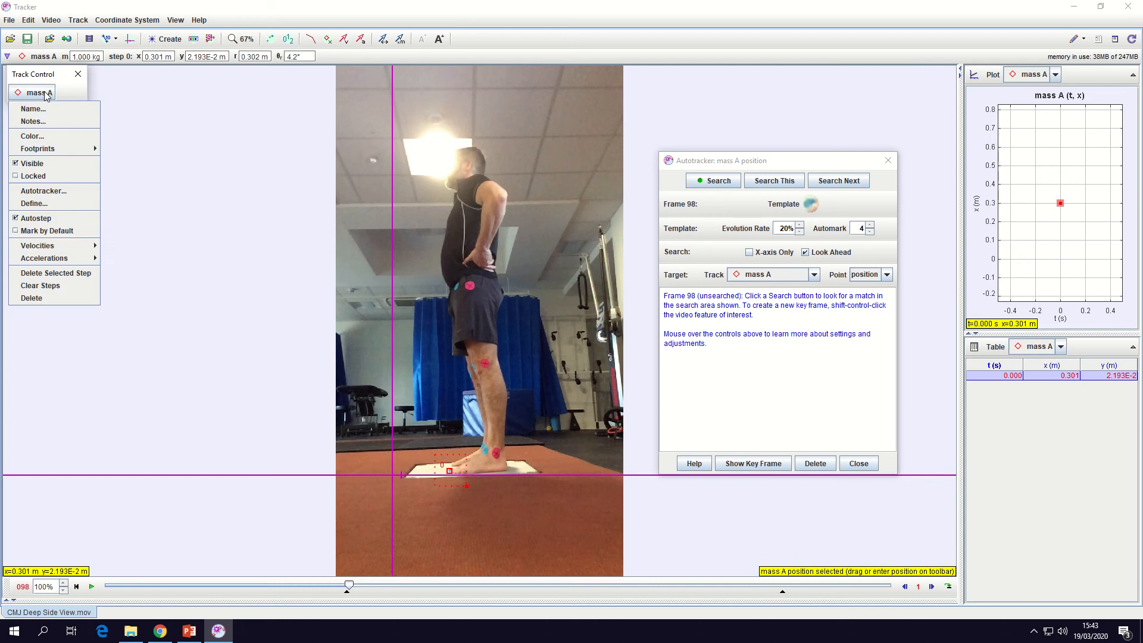
left_click(32, 298)
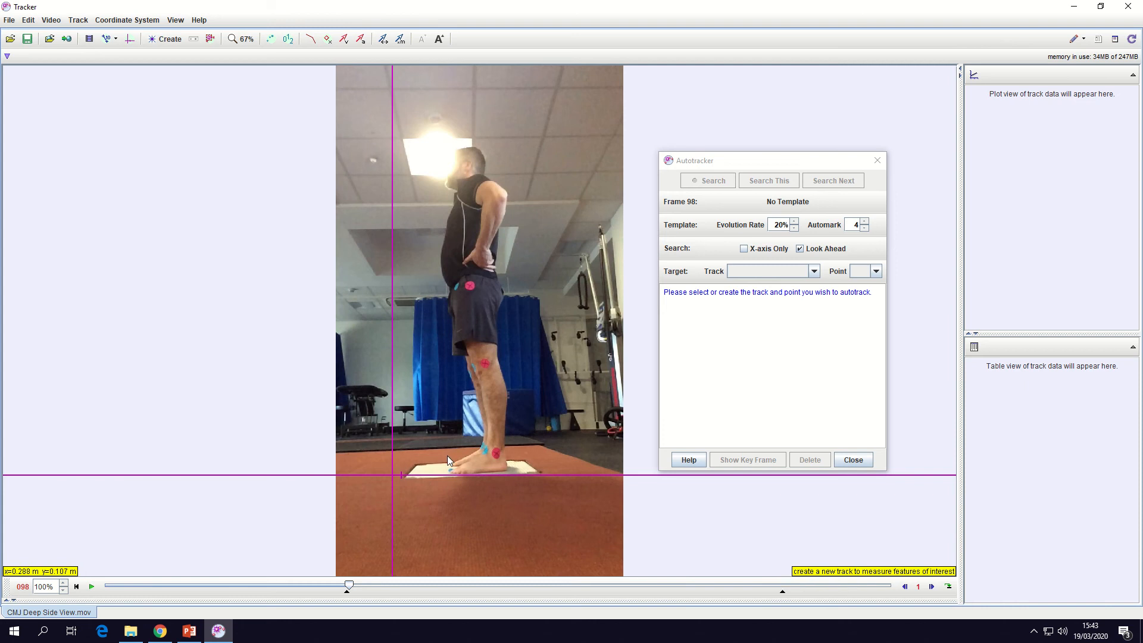
left_click(880, 162)
- Create a point mass track and set its autotracker key frame on the blue toe marker in frame 98
left_click(79, 22)
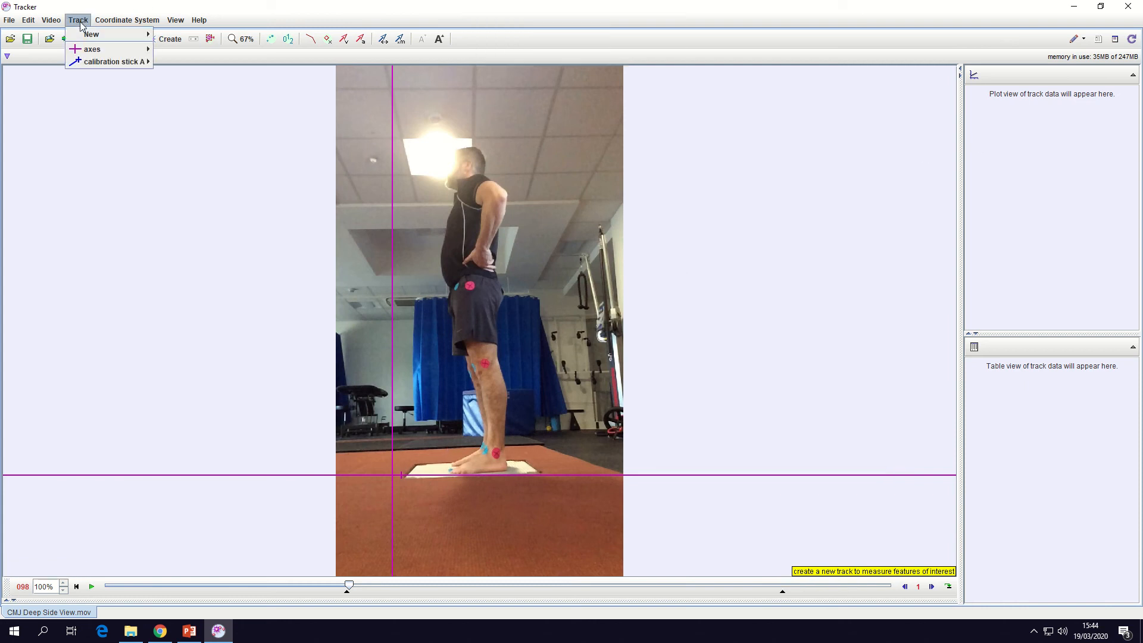
mouse_move(93, 34)
left_click(174, 34)
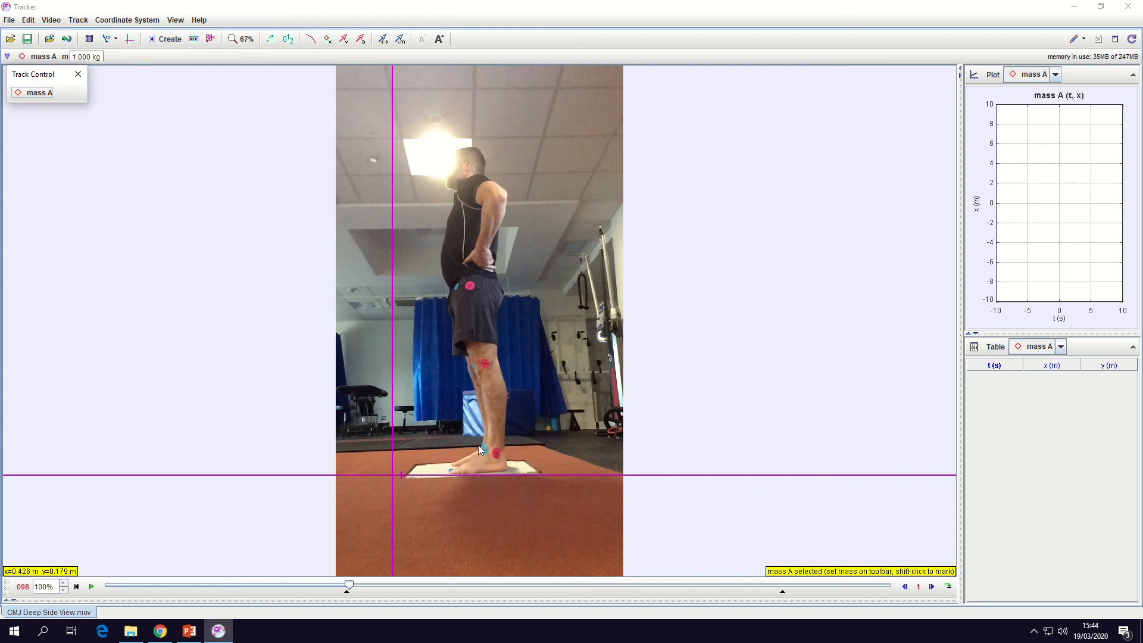
key("shift")
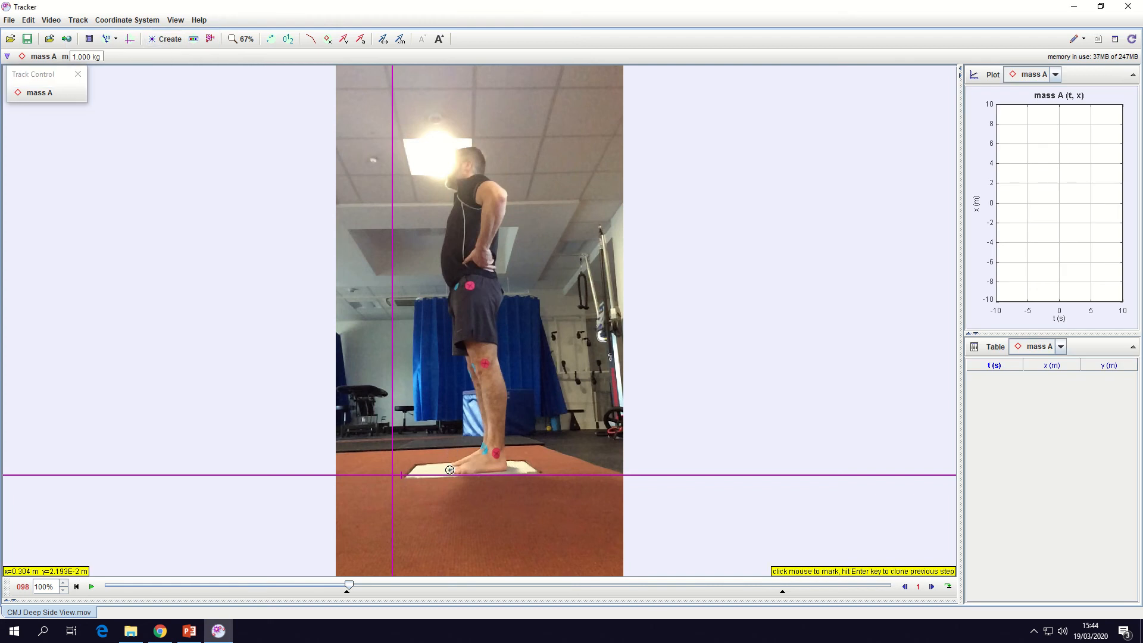
left_click(449, 470, "ctrl+shift")
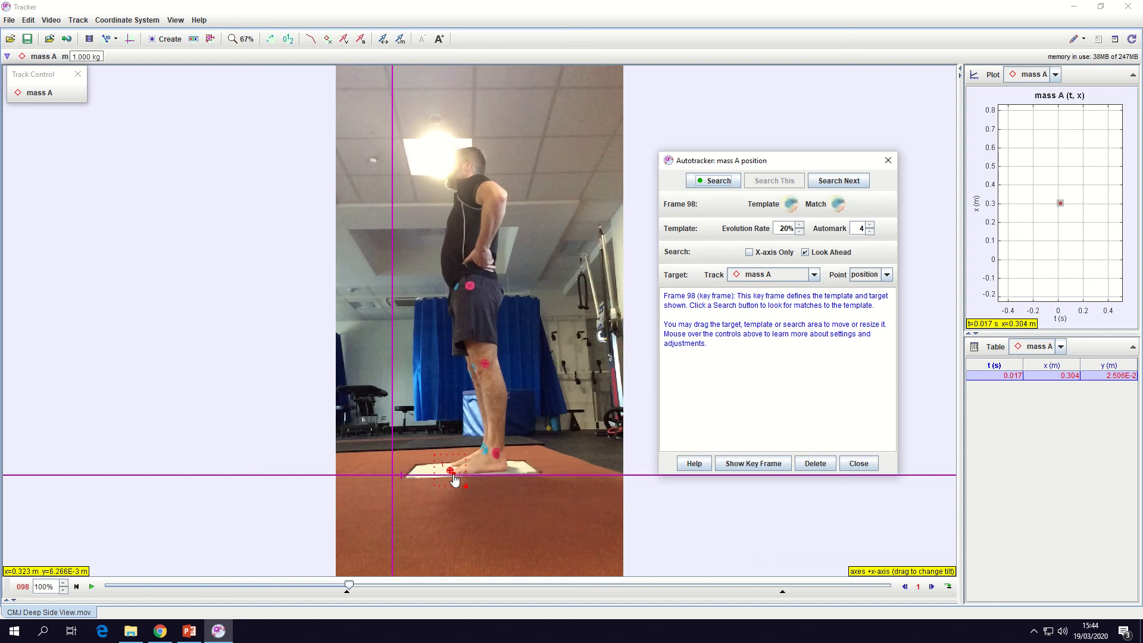
- Enlarge the autotracker template slightly so that it encloses the blue toe marker
scroll(454, 475, "up", 4)
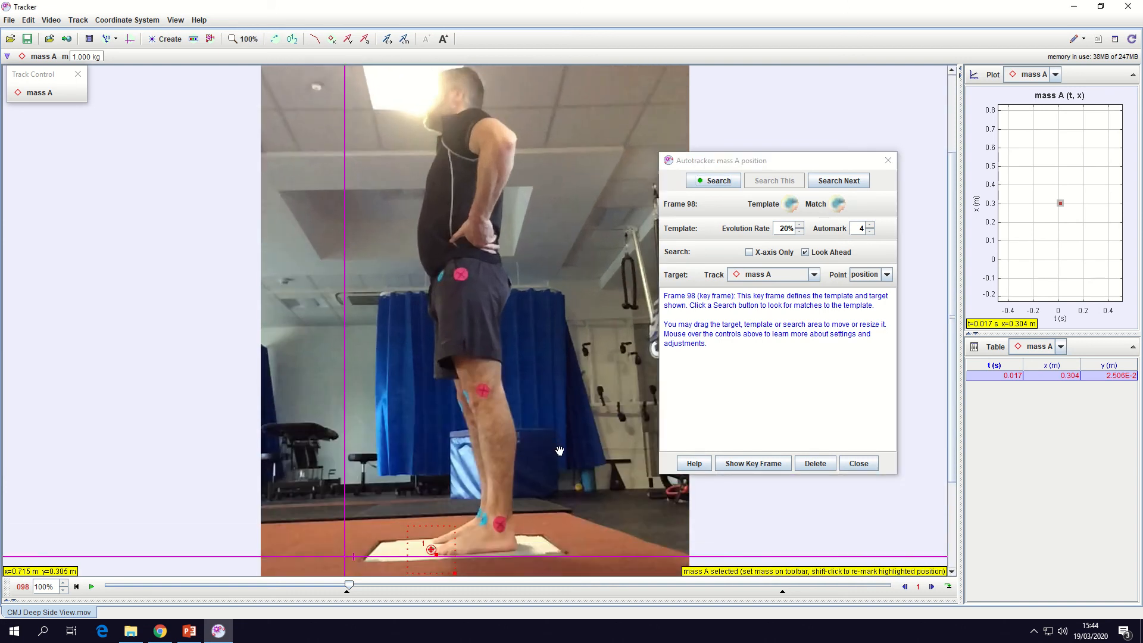
left_click_drag(559, 451, 590, 311)
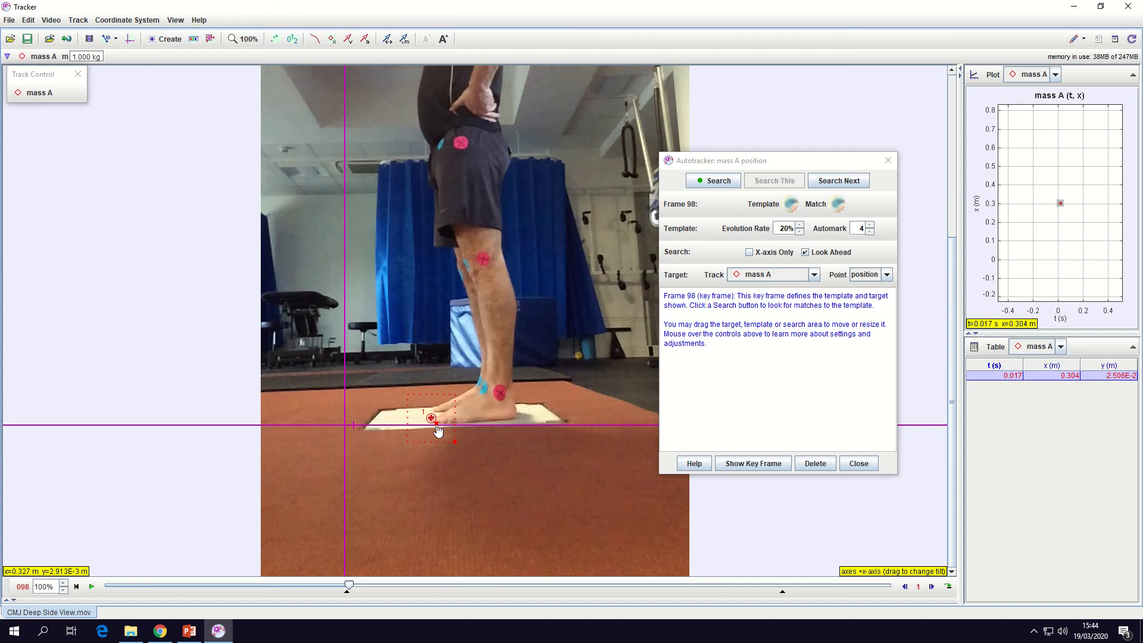
left_click_drag(437, 424, 440, 431)
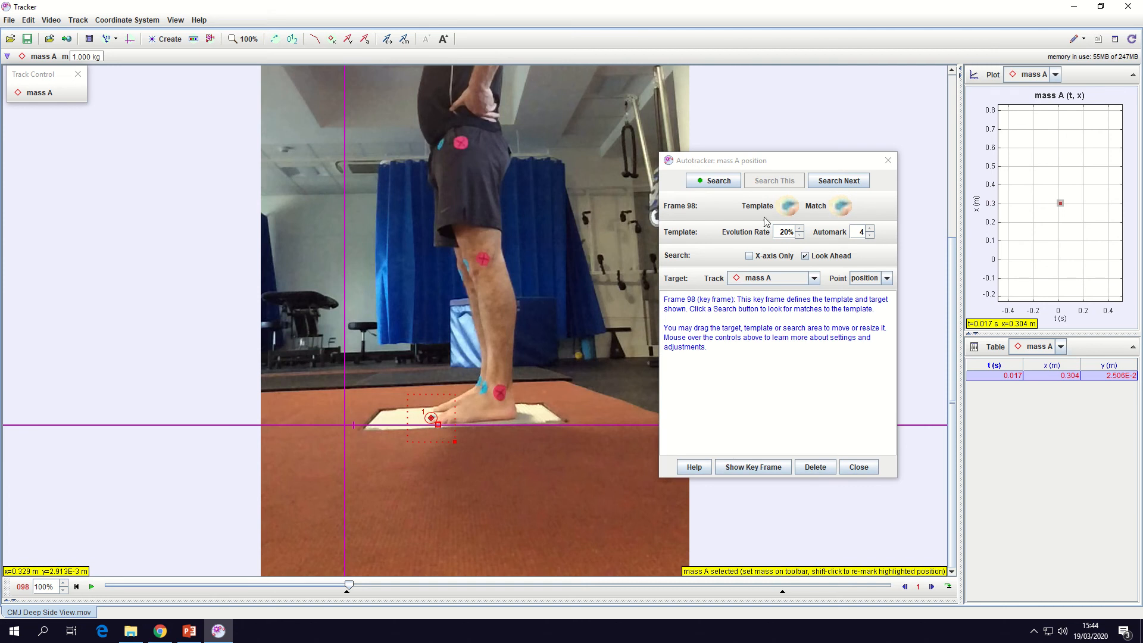
- Autotrack the toe marker with mass A one frame at a time from frame 98 to frame 133
mouse_move(841, 209)
left_click(838, 185)
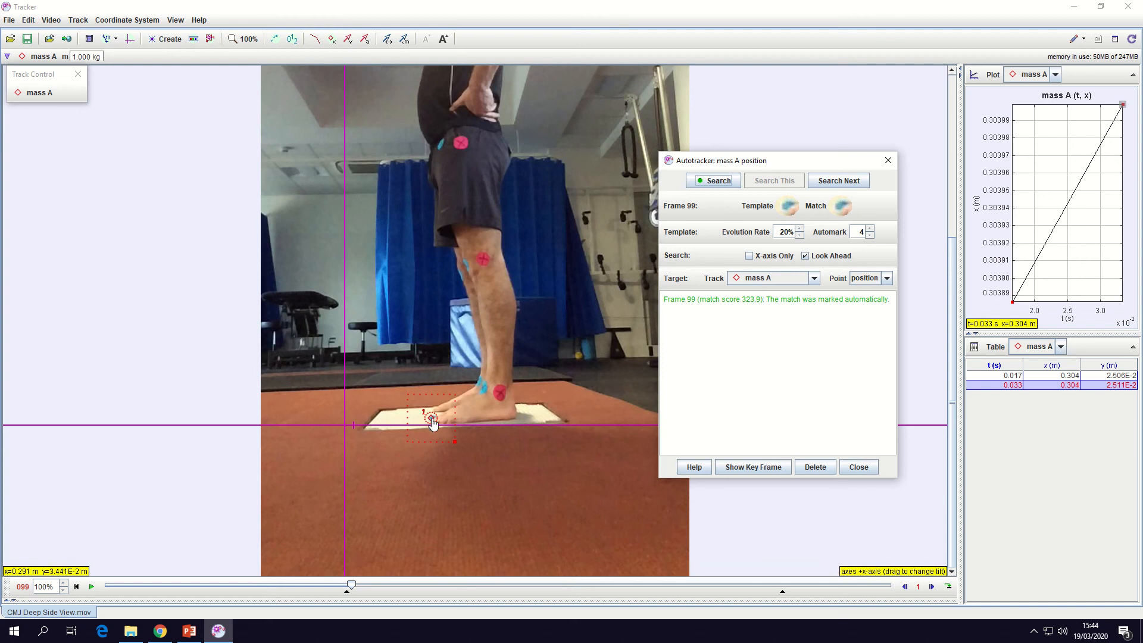
left_click(839, 181)
left_click(839, 181)
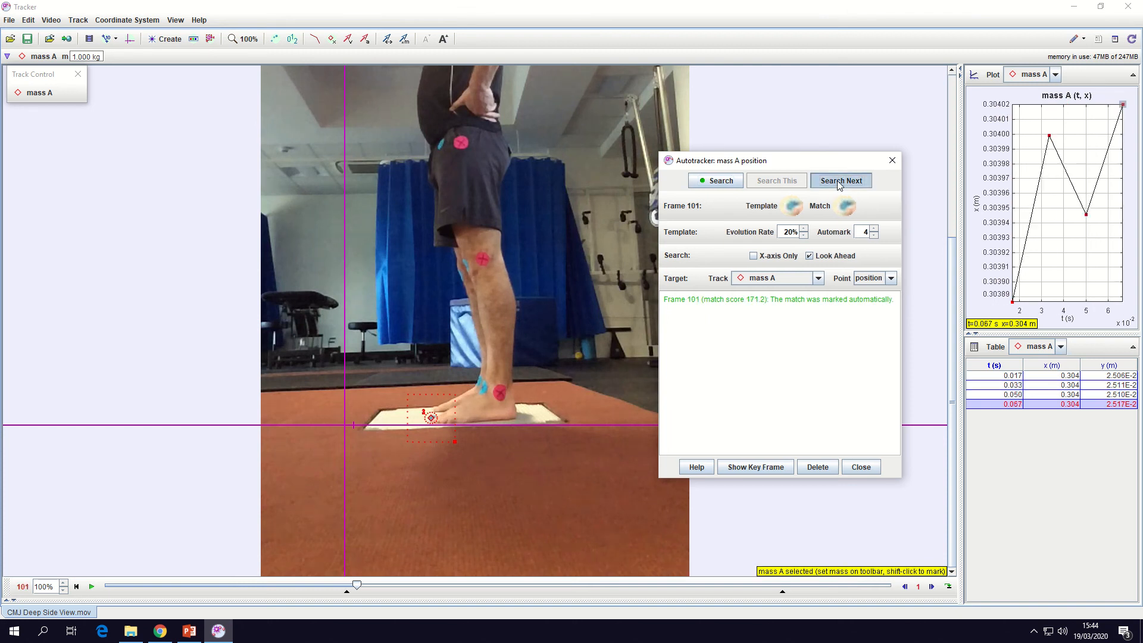
left_click(839, 181)
left_click(840, 181)
left_click(840, 181)
left_click(839, 181)
left_click(839, 181)
left_click(839, 181)
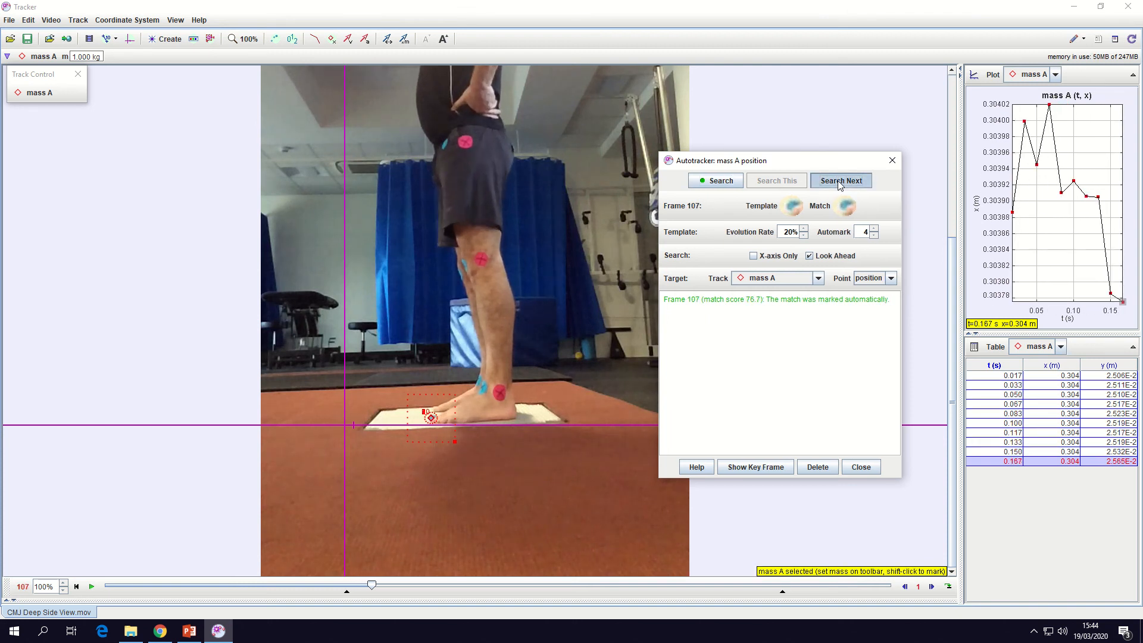
left_click(839, 181)
left_click(839, 181)
left_click(839, 181)
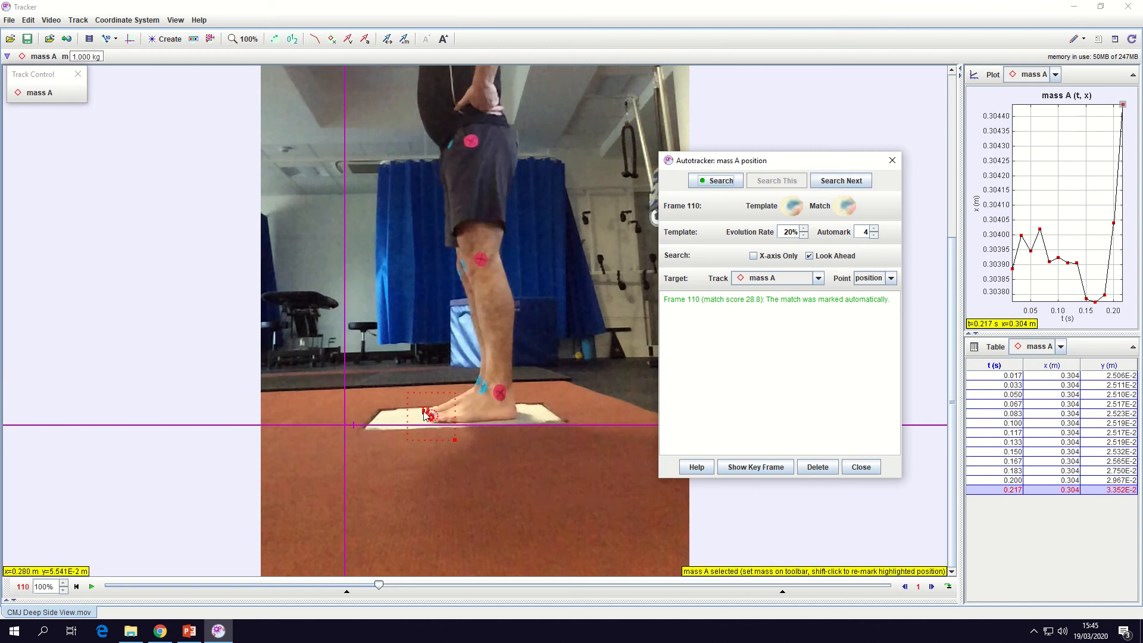
left_click(850, 183)
left_click(850, 183)
left_click(849, 183)
left_click(850, 183)
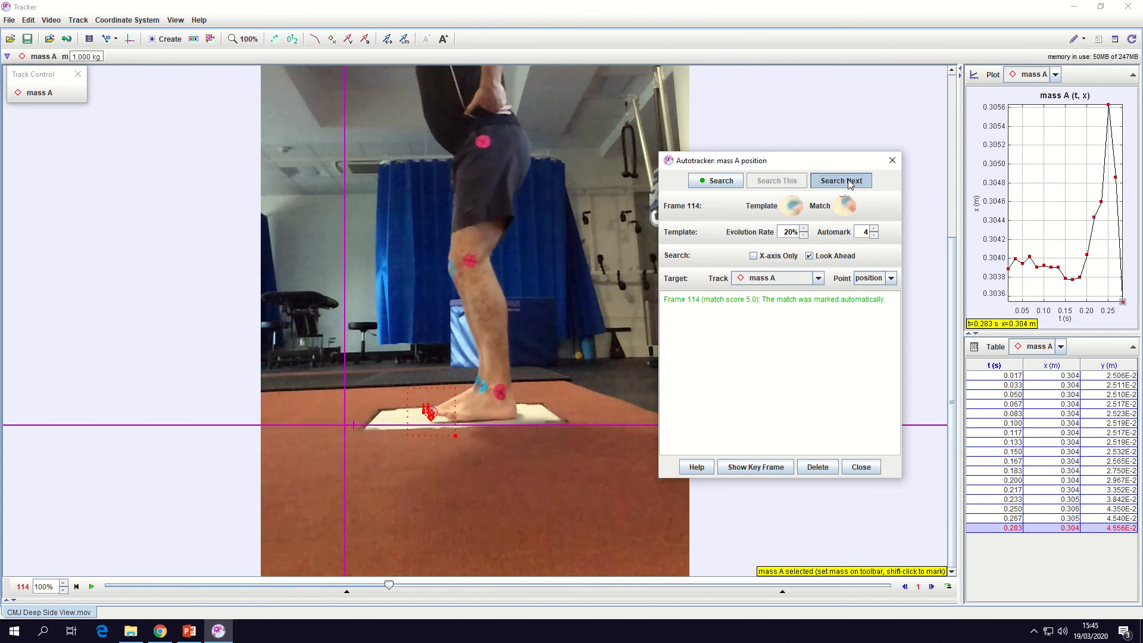
left_click(849, 183)
left_click(850, 182)
left_click(849, 183)
left_click(849, 183)
left_click(850, 183)
left_click(849, 183)
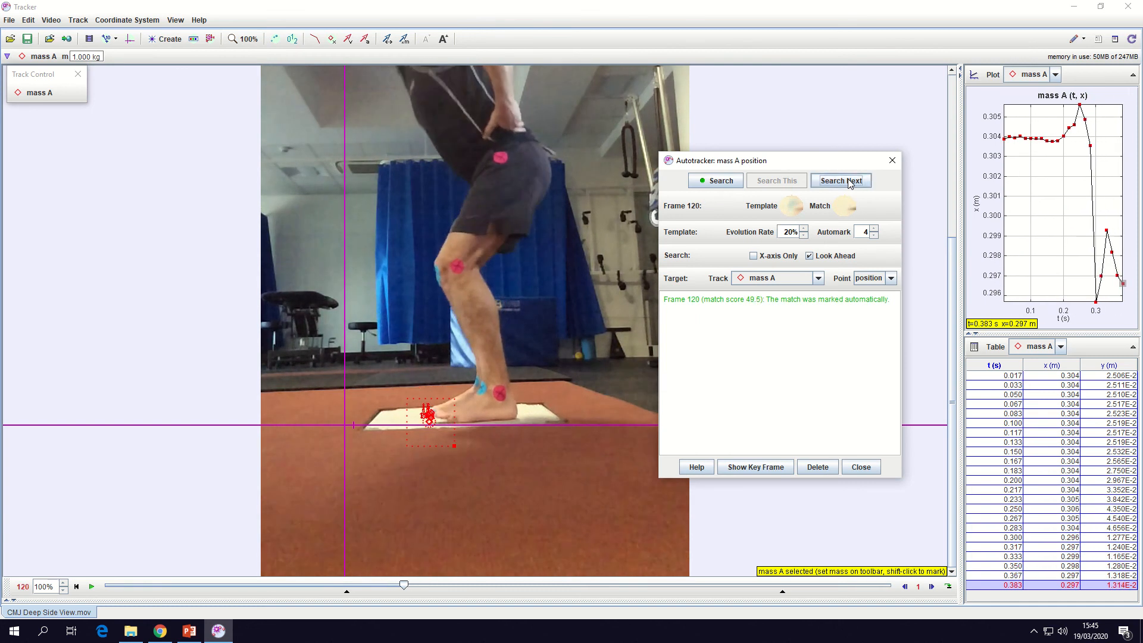
left_click(850, 183)
left_click(850, 183)
left_click(850, 183)
left_click(850, 182)
left_click(849, 183)
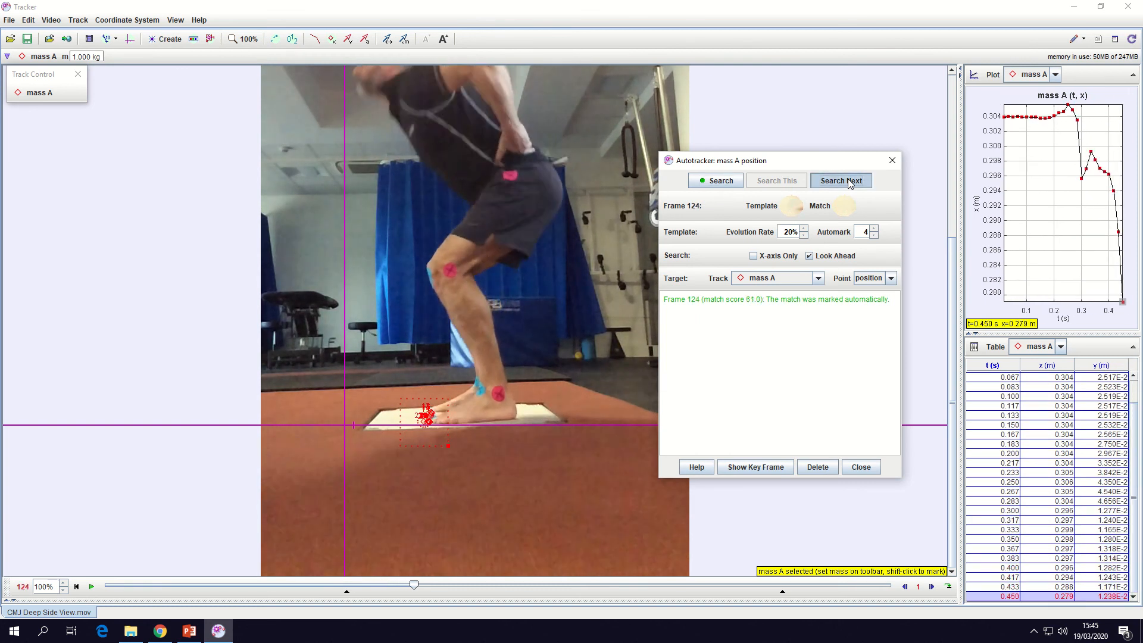
left_click(850, 183)
left_click(850, 183)
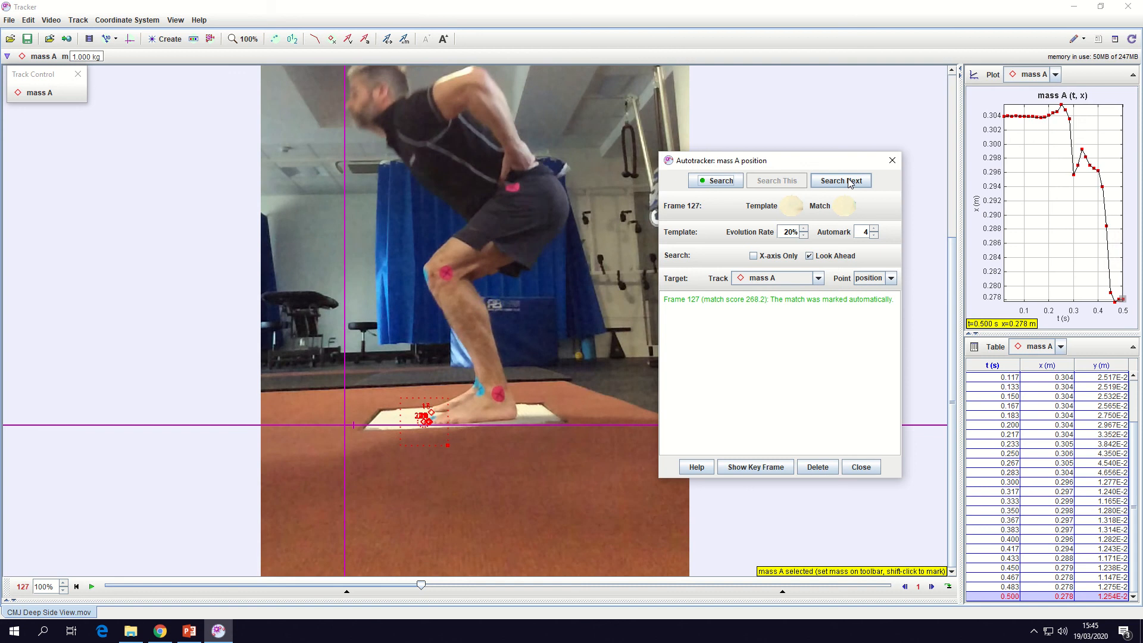
left_click(849, 183)
left_click(849, 182)
left_click(850, 183)
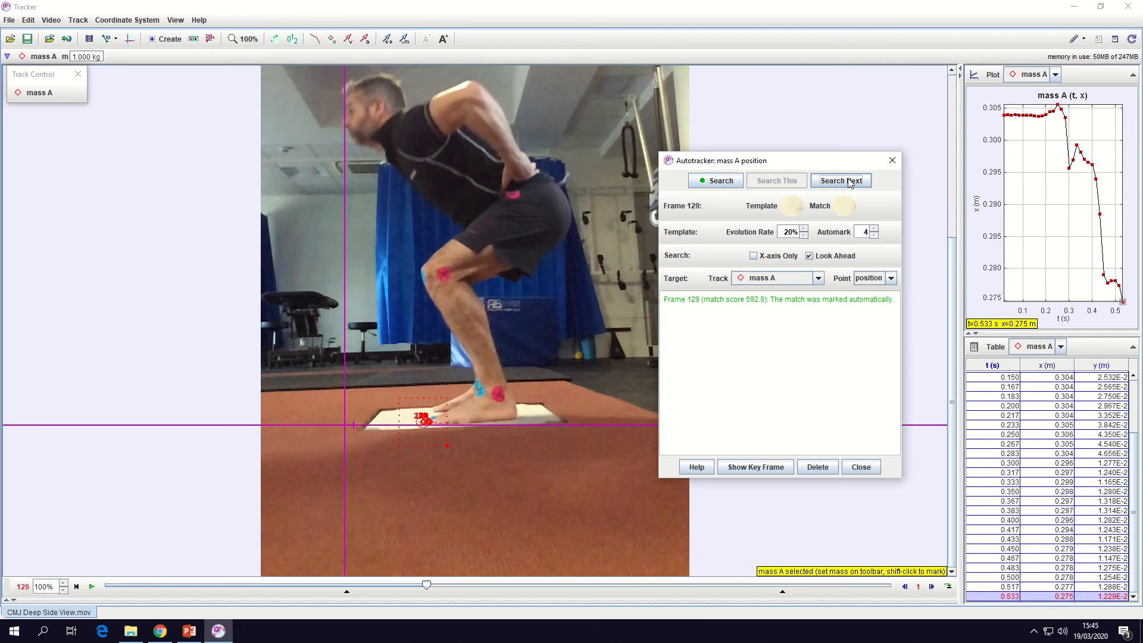
left_click(850, 183)
left_click(849, 181)
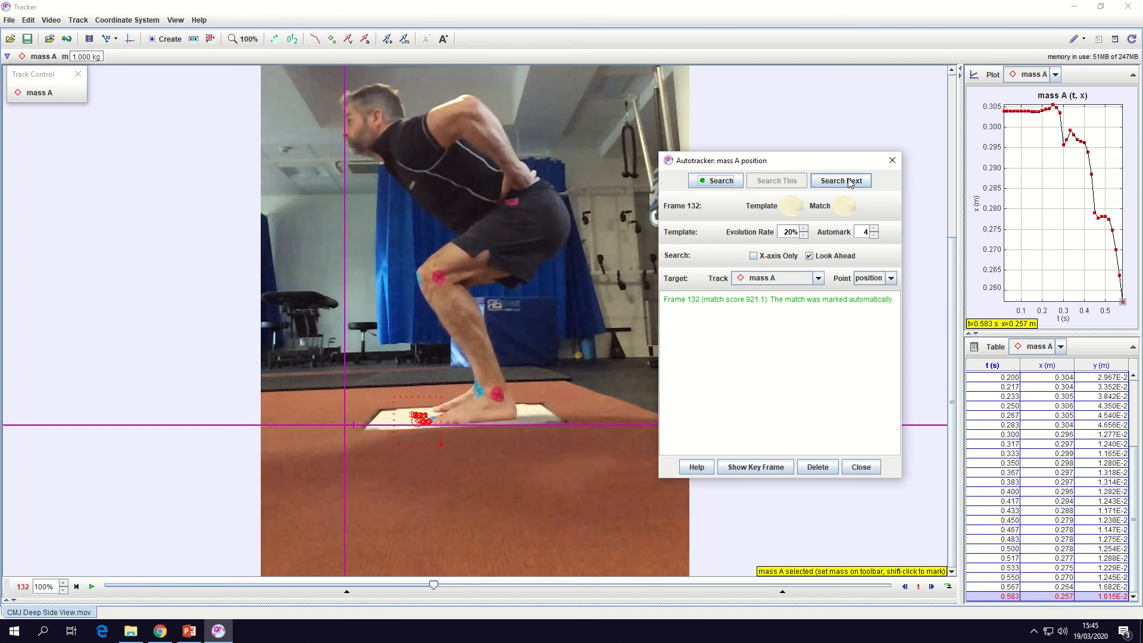
left_click(850, 181)
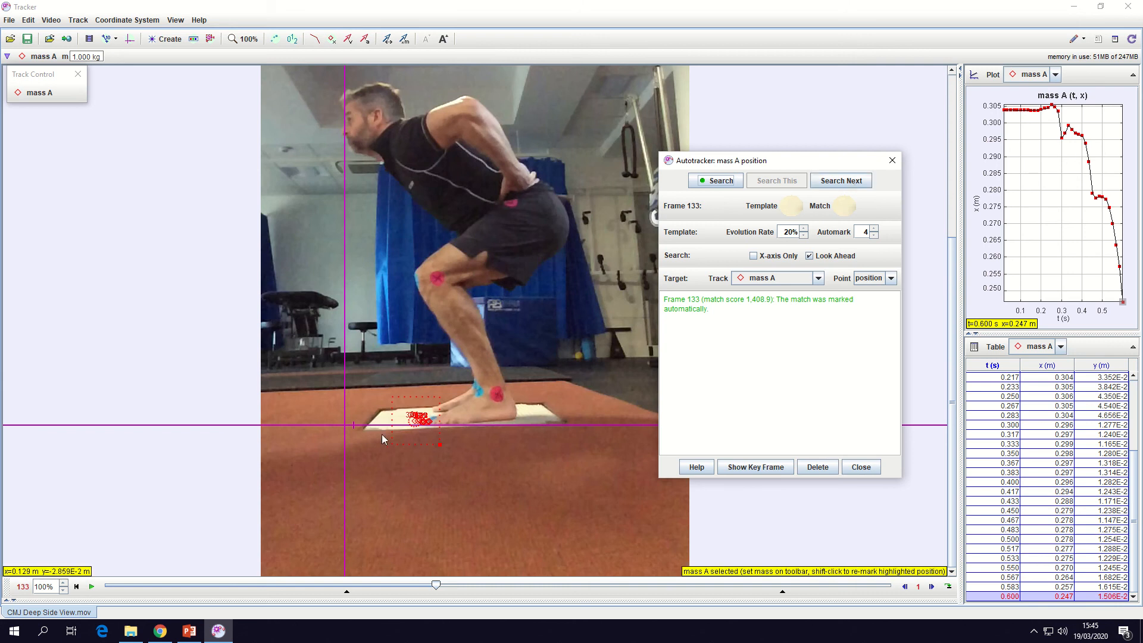
- Move the drifted mass A points of frames 131 to 133 back onto the toe marker
left_click_drag(416, 423, 429, 422)
left_click_drag(419, 426, 428, 425)
left_click(425, 422)
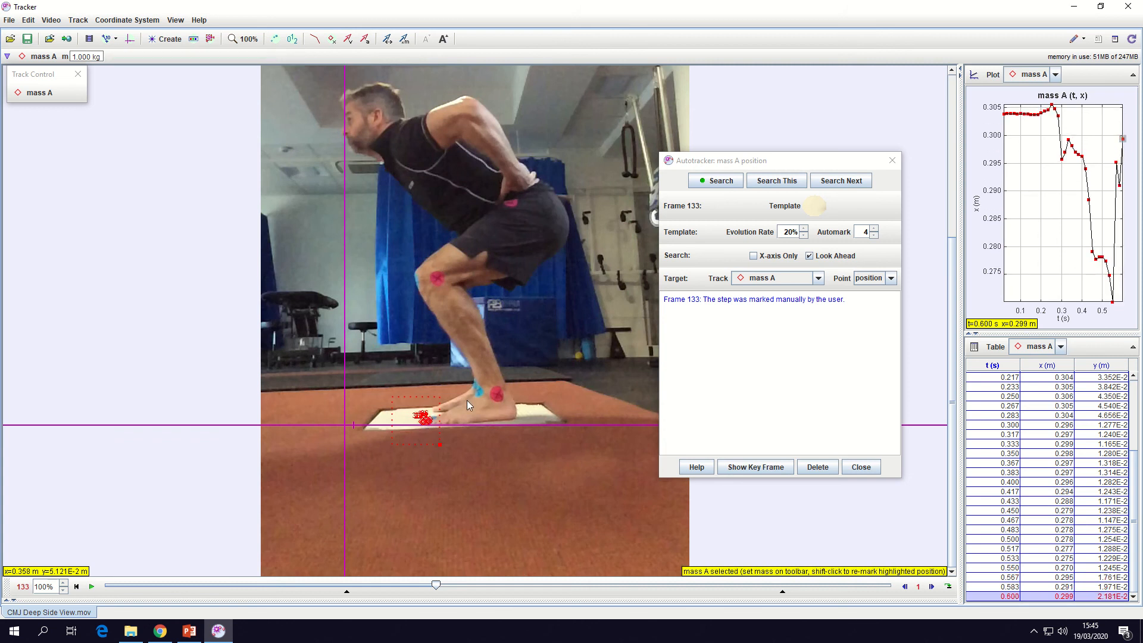
- Autotrack mass A into frame 134 and reposition that point by hand onto the toe marker
left_click(843, 181)
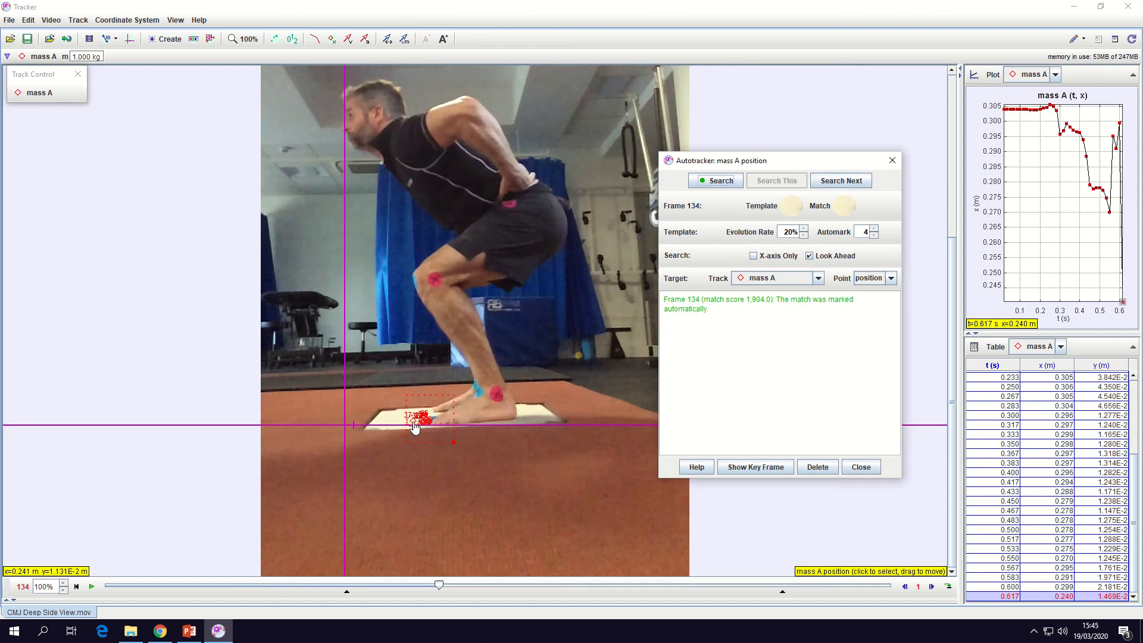
left_click_drag(415, 427, 433, 427)
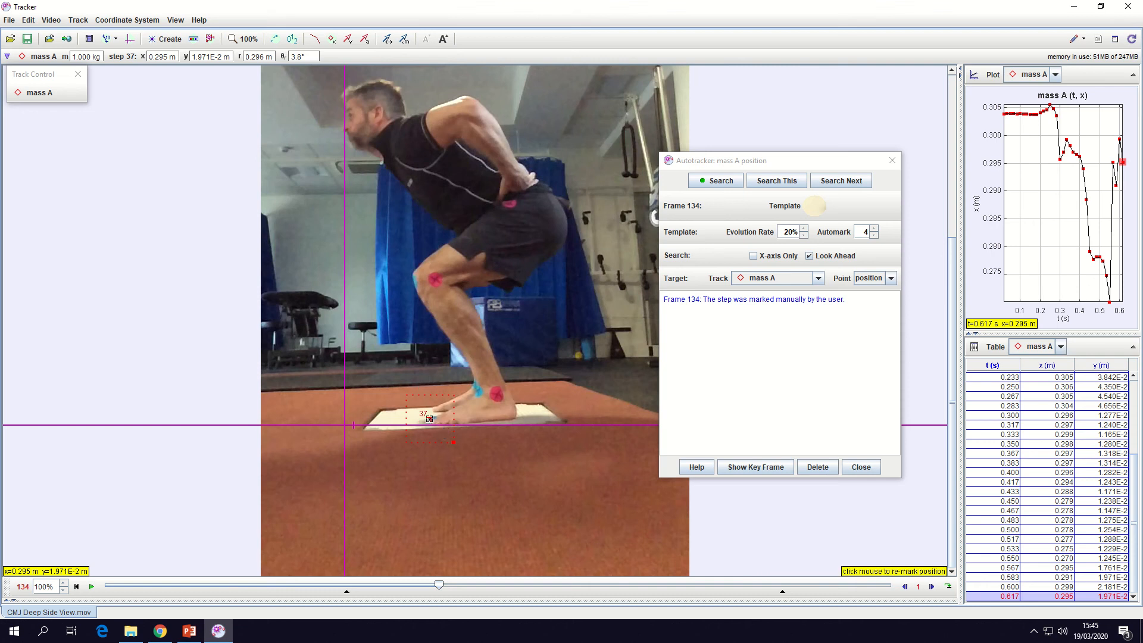
left_click(432, 424)
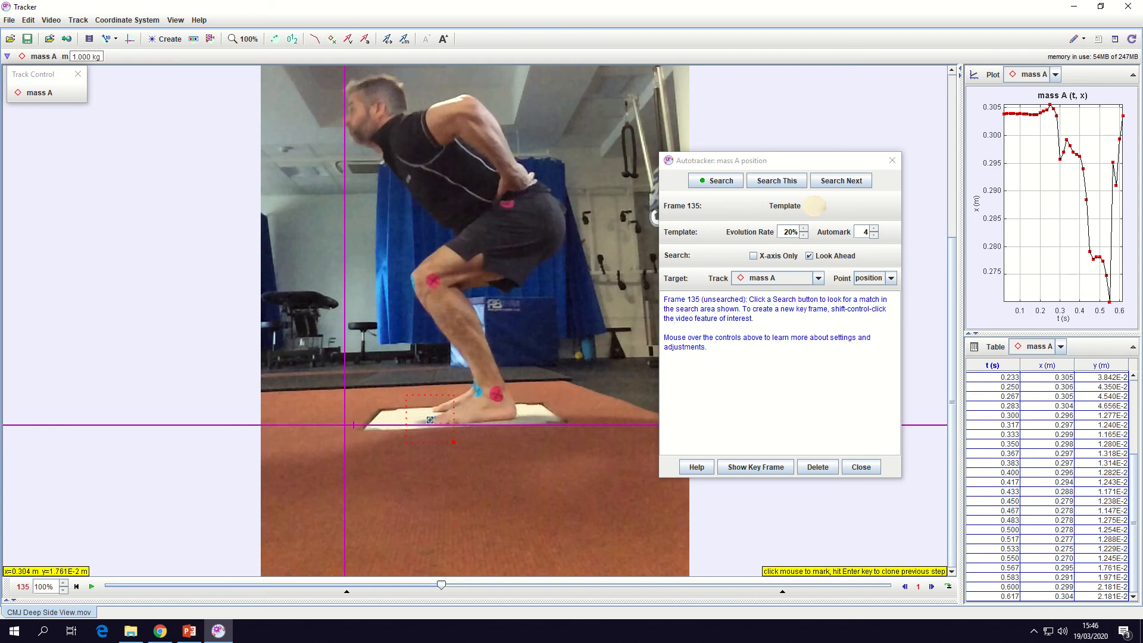
- Mark the toe position of mass A by hand in frames 135 to 139 and close the autotracker
left_click(431, 420)
left_click(434, 431)
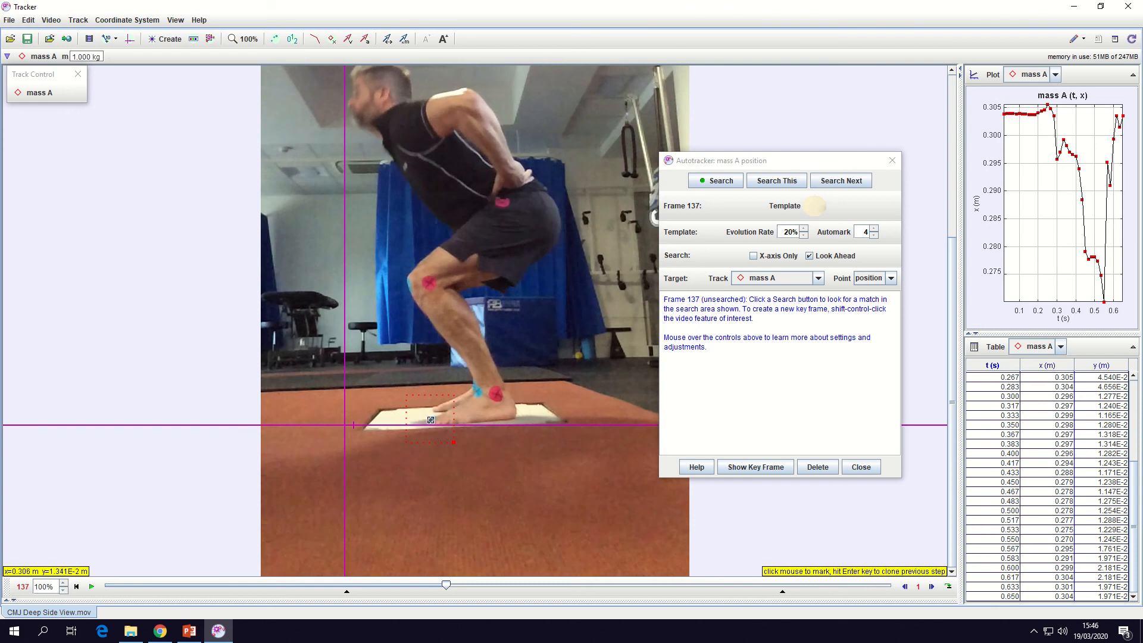
left_click(434, 431)
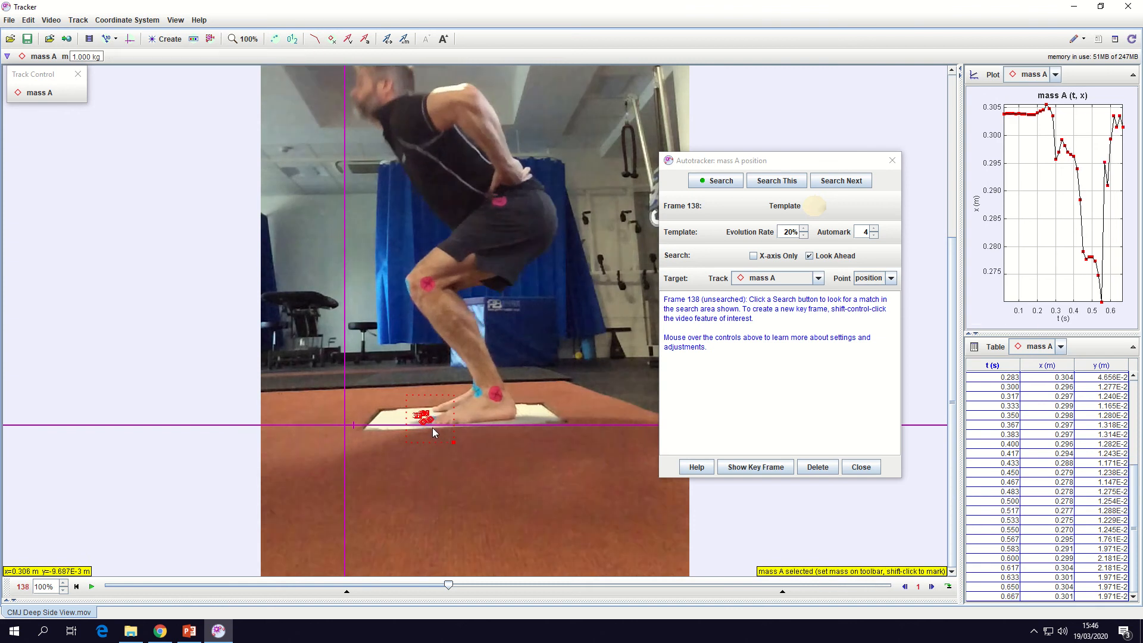
left_click(431, 421)
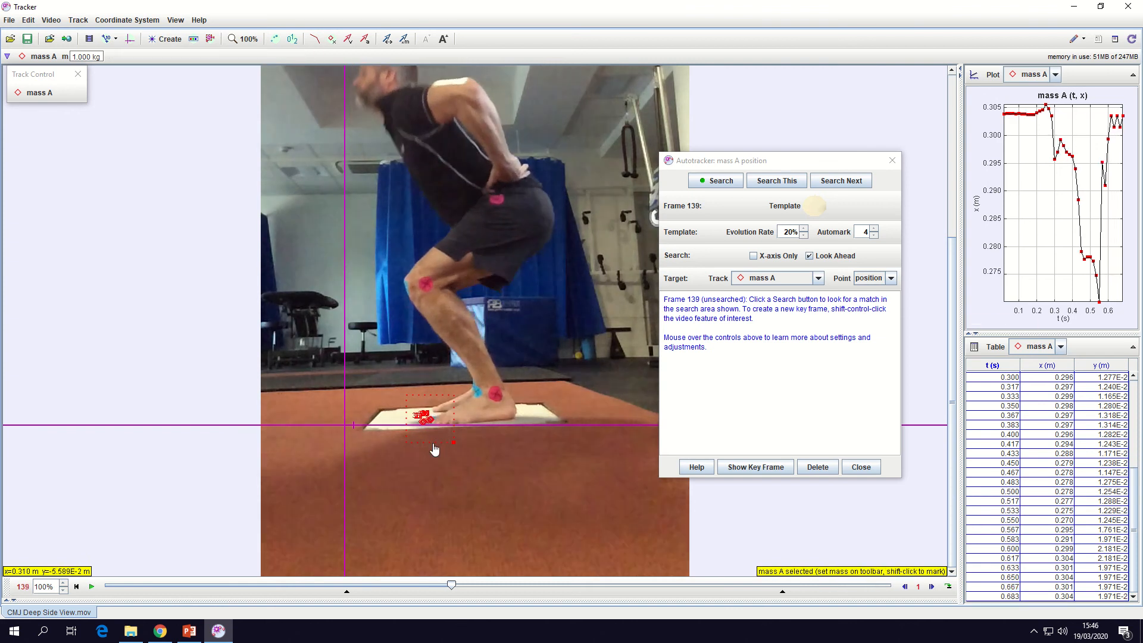
left_click(435, 426)
left_click(436, 427)
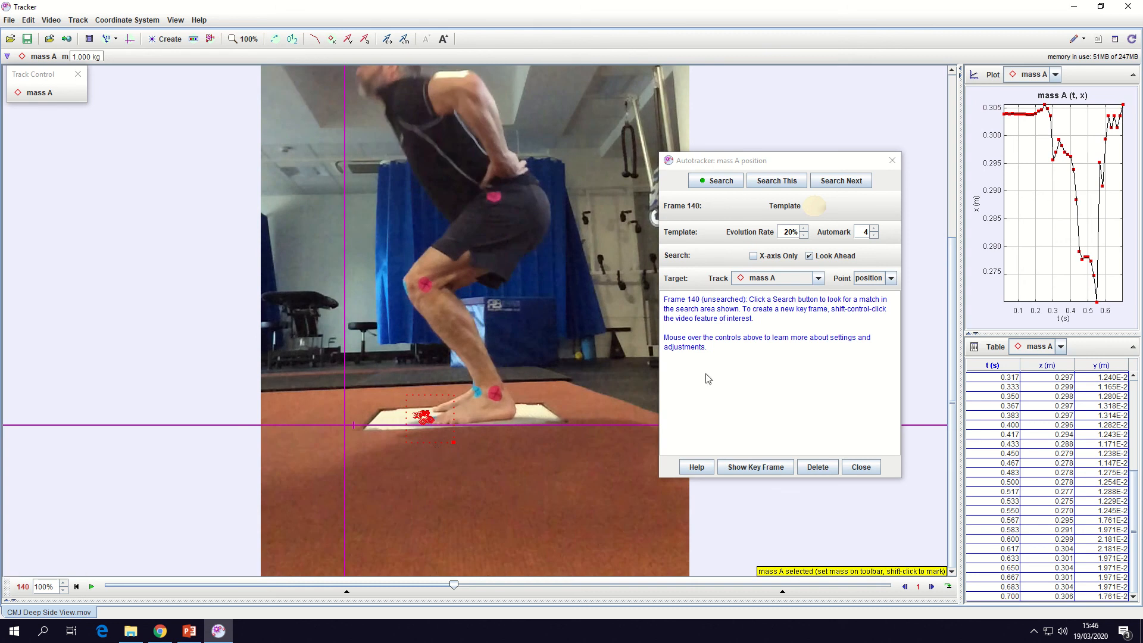
left_click(861, 468)
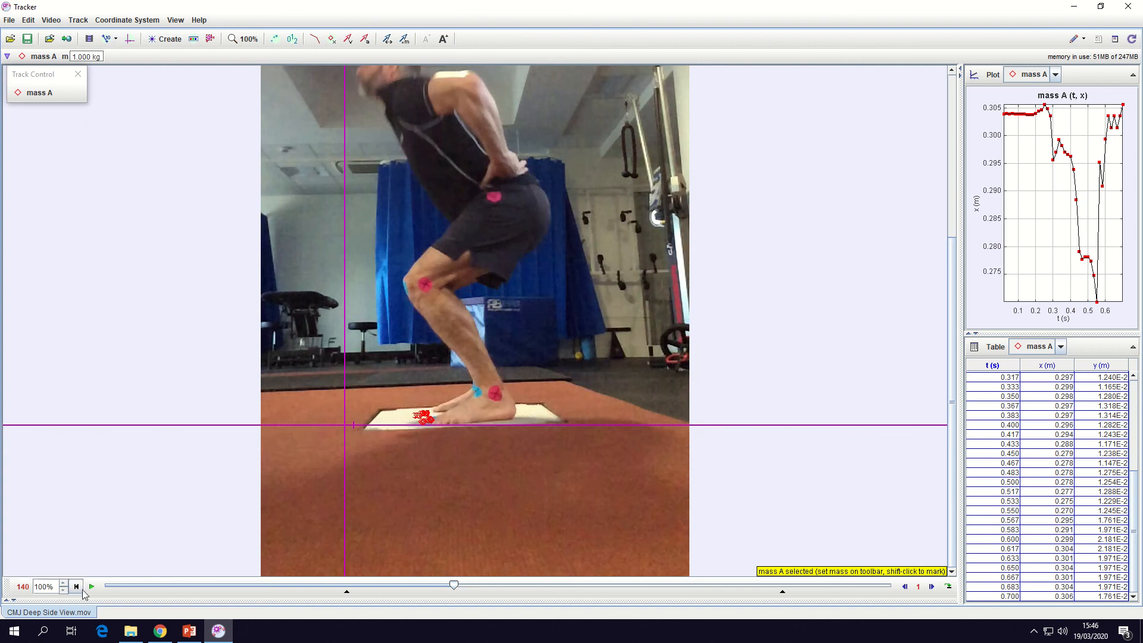
- Return to frame 97 and create a second point mass with its autotracker key frame on the red ankle marker
left_click(76, 586)
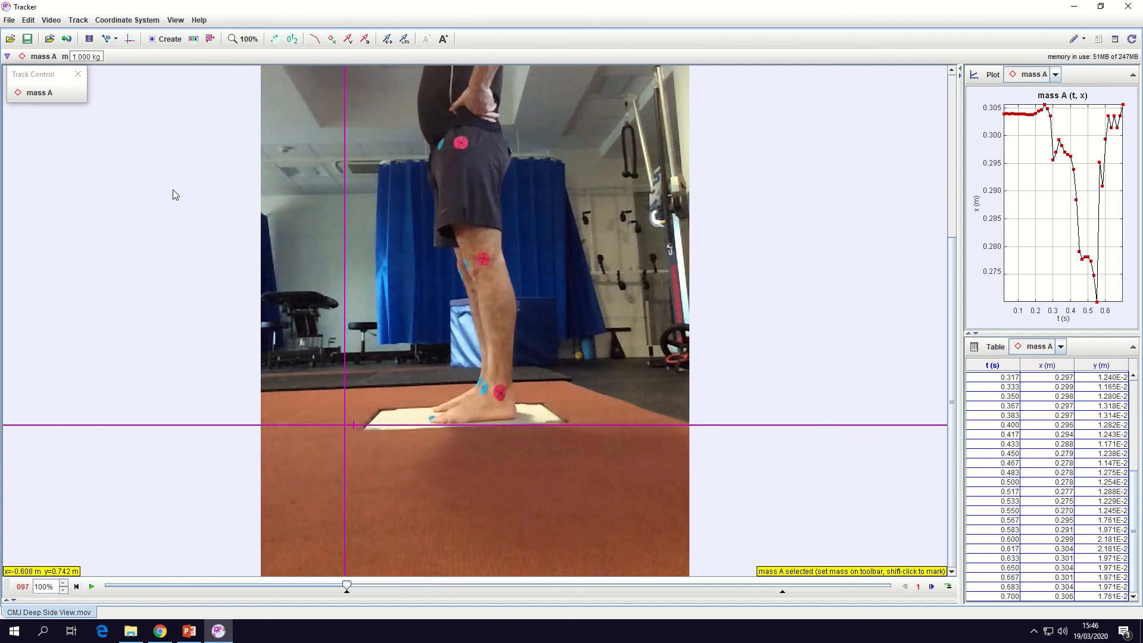
left_click(78, 21)
mouse_move(91, 34)
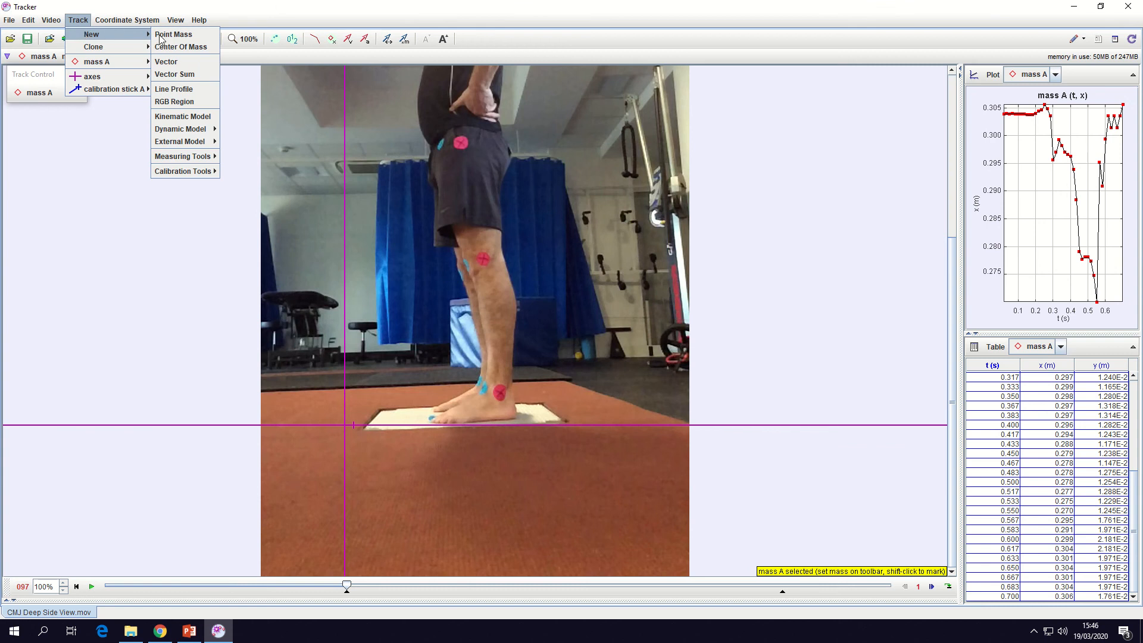
left_click(176, 35)
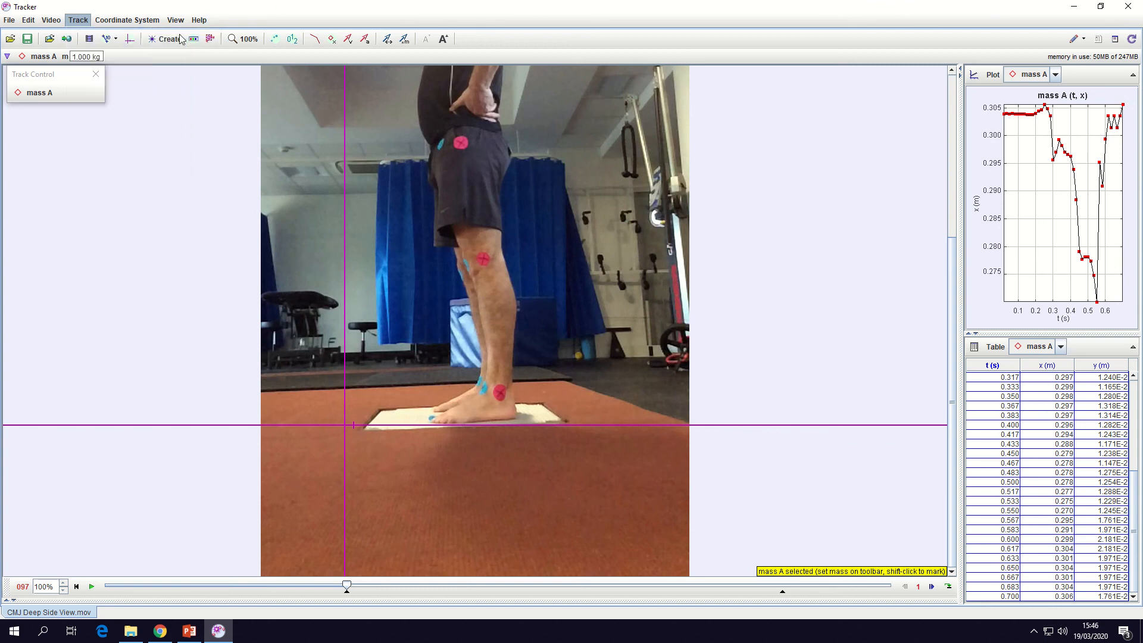
left_click(503, 394)
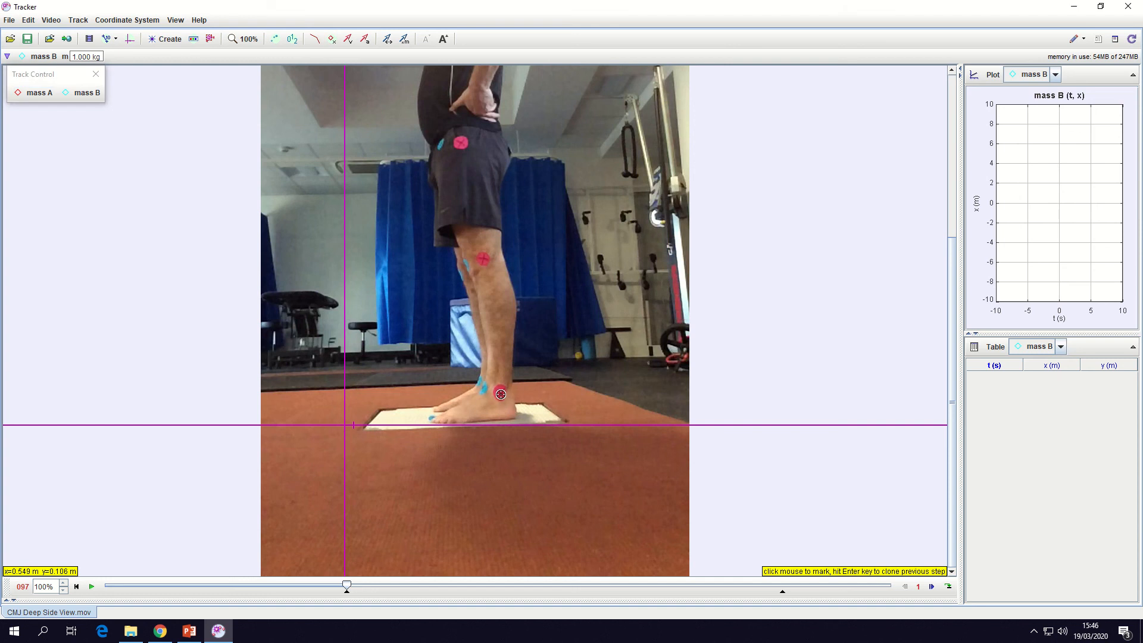
left_click(501, 393, "ctrl+shift")
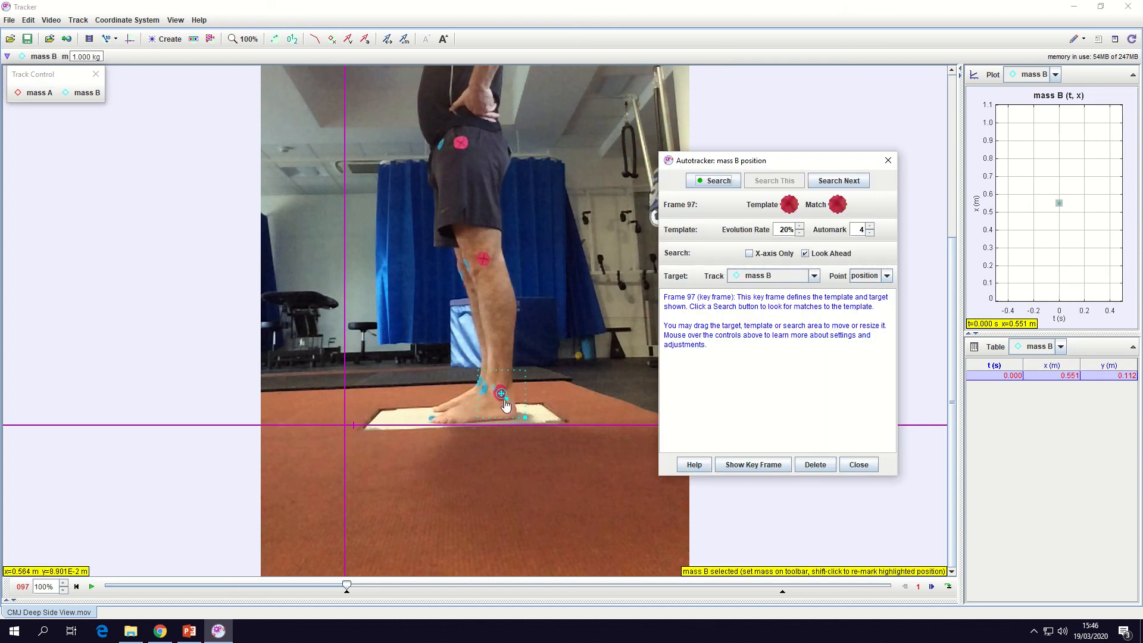
- Enlarge the autotracker's template and search area around the ankle marker and autotrack mass B frame by frame up to frame 133
mouse_move(511, 409)
left_mouse_down()
mouse_move(506, 384)
mouse_move(607, 510)
left_mouse_up()
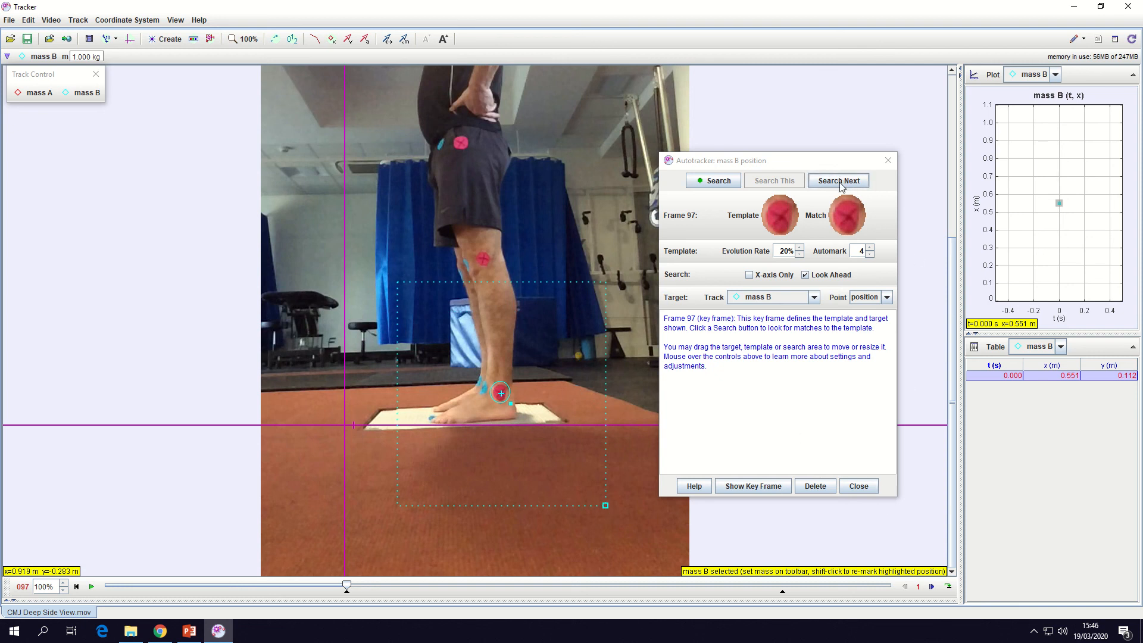
left_click(841, 182)
left_click(839, 181)
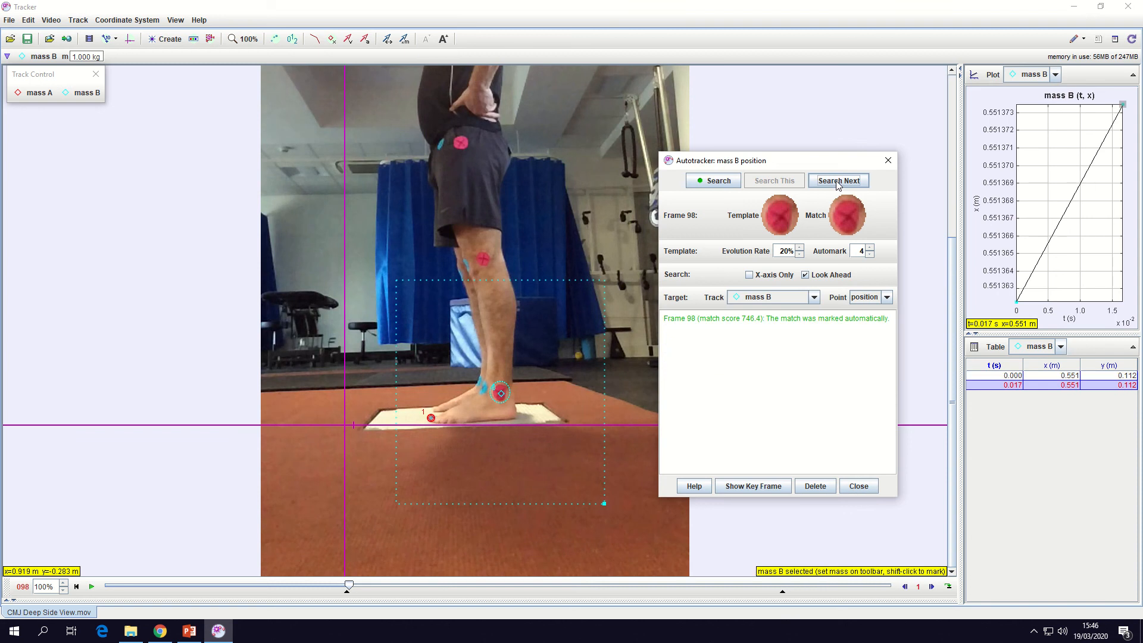
left_click(837, 180)
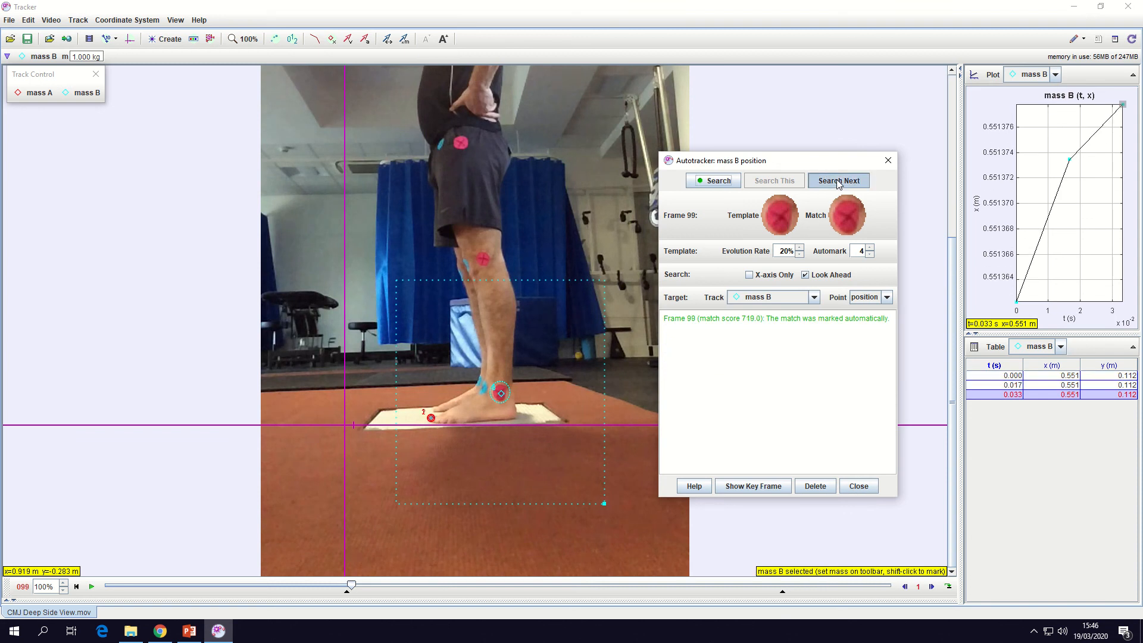
left_click(838, 182)
left_click(837, 182)
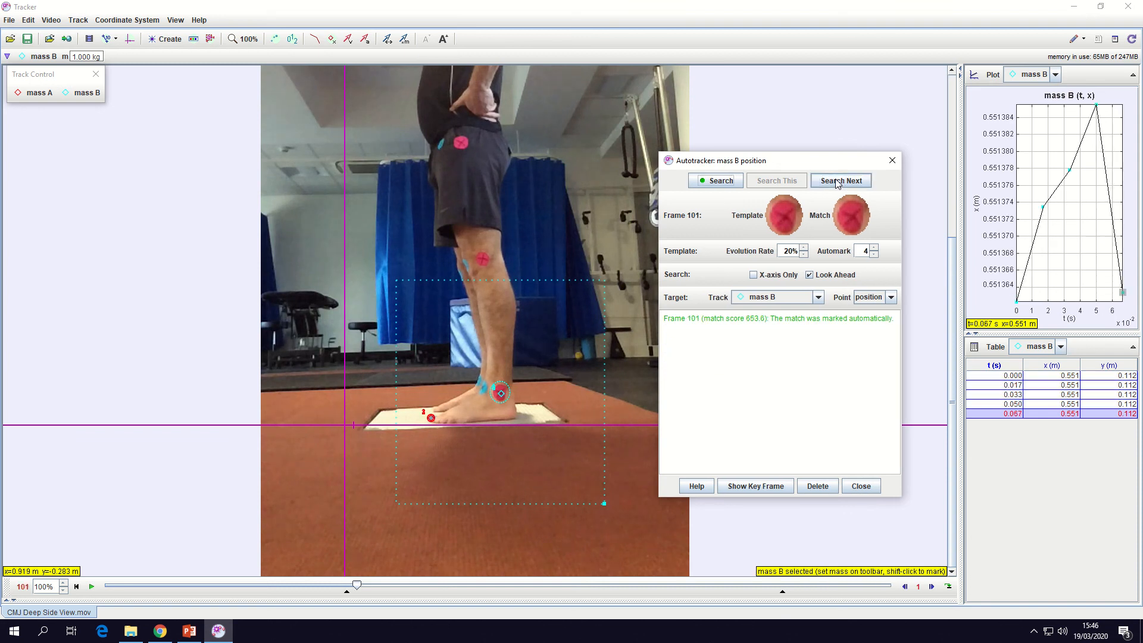
left_click(837, 182)
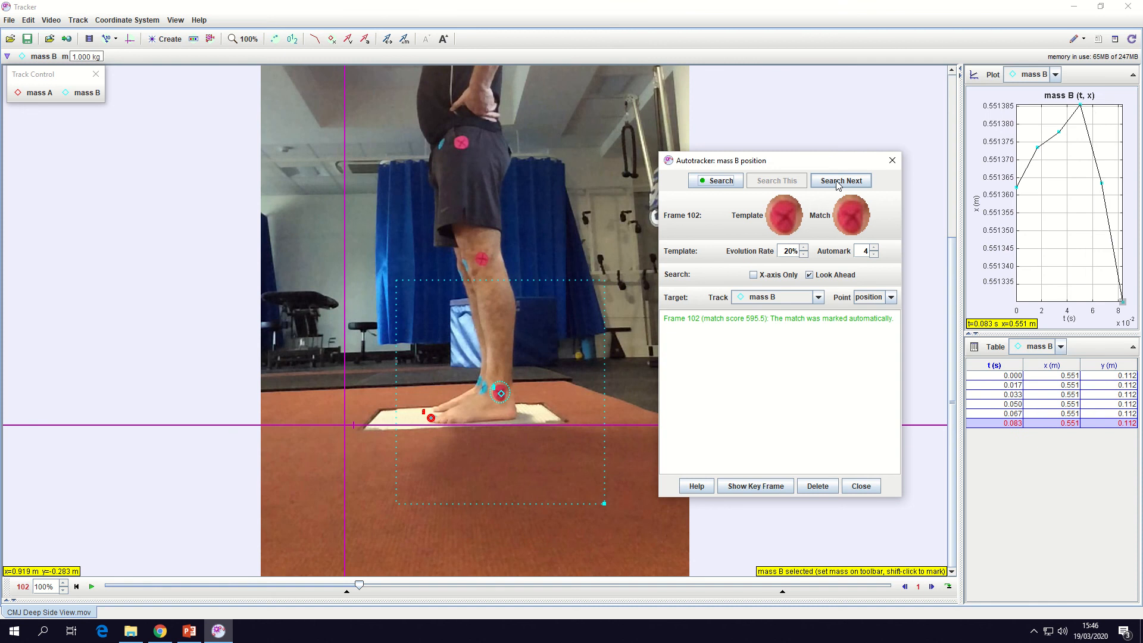
left_click(837, 182)
left_click(835, 179)
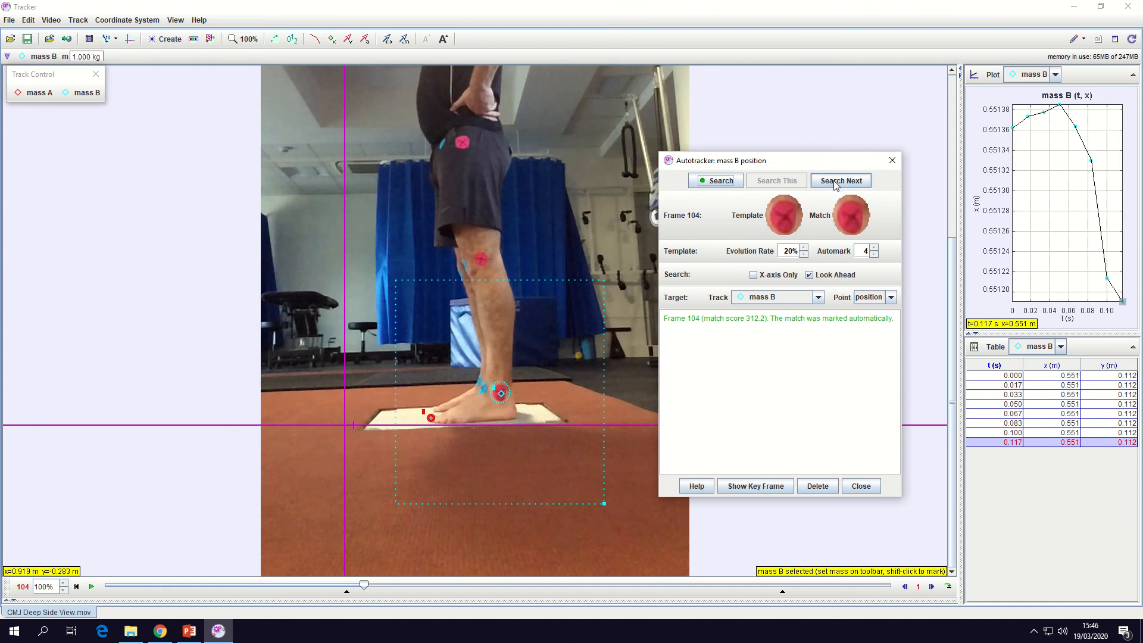
left_click(833, 181)
left_click(836, 182)
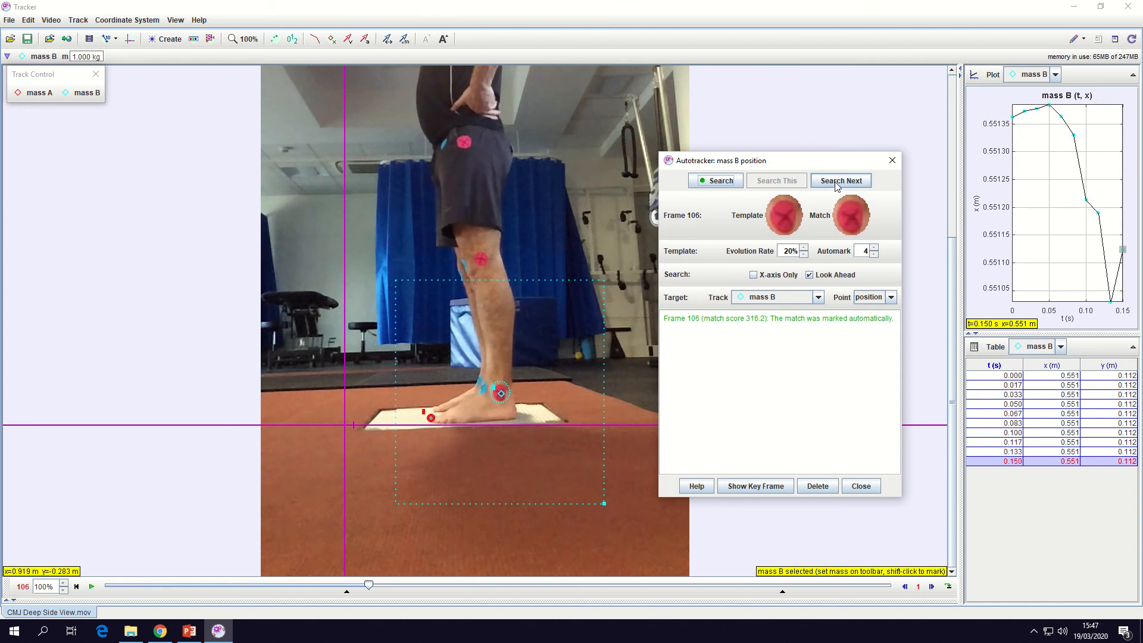
left_click(837, 182)
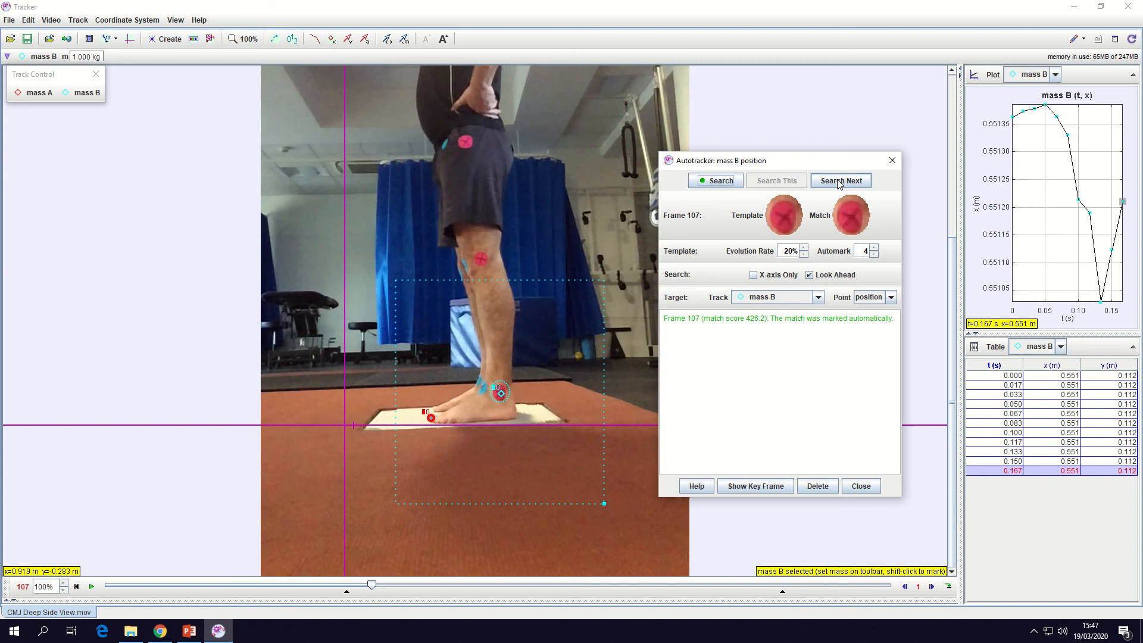
left_click(837, 182)
left_click(837, 183)
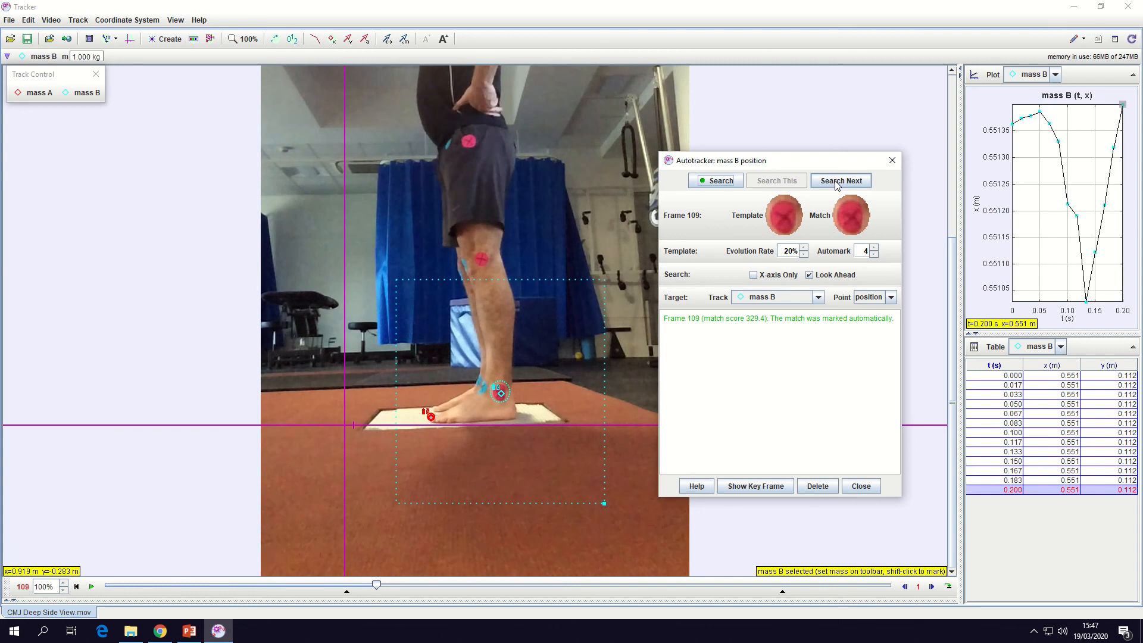
left_click(836, 184)
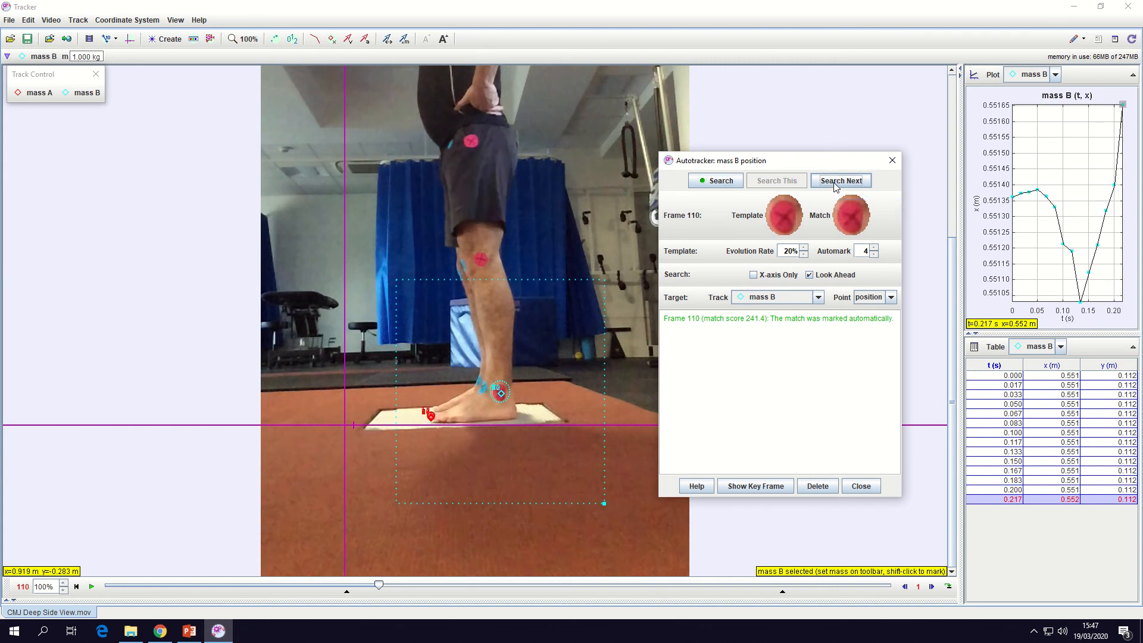
left_click(836, 183)
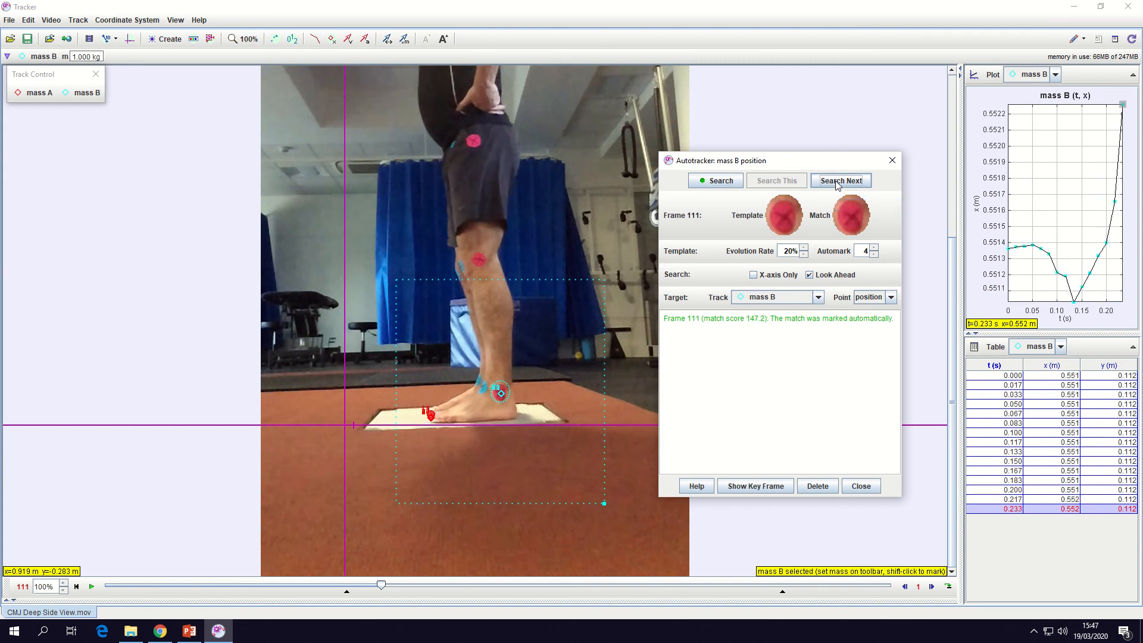
left_click(836, 184)
left_click(836, 184)
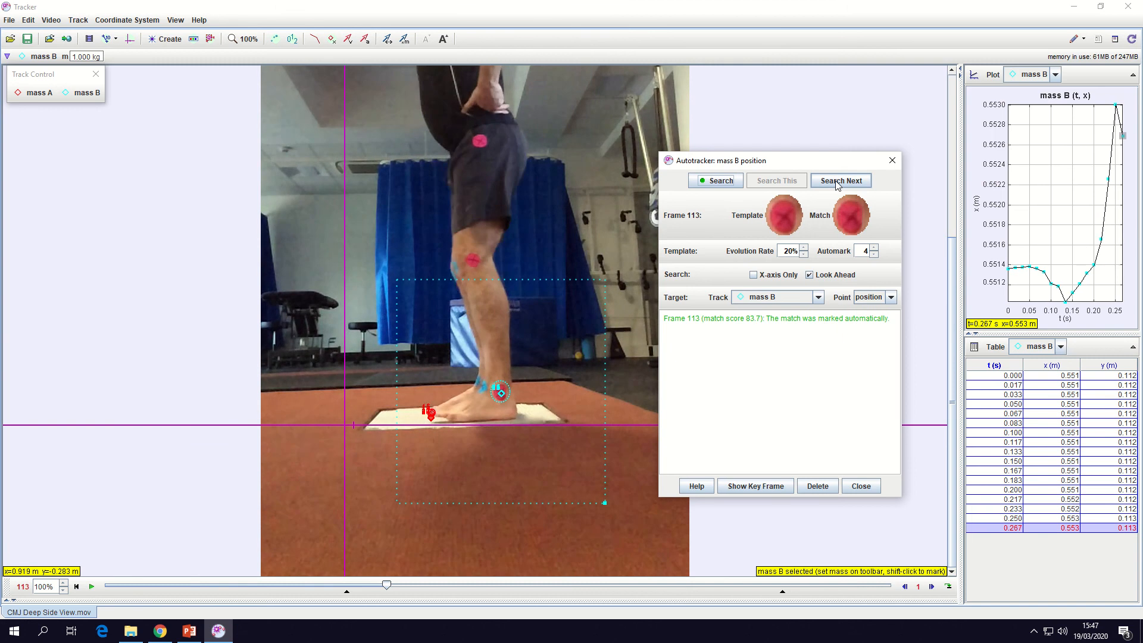
left_click(837, 184)
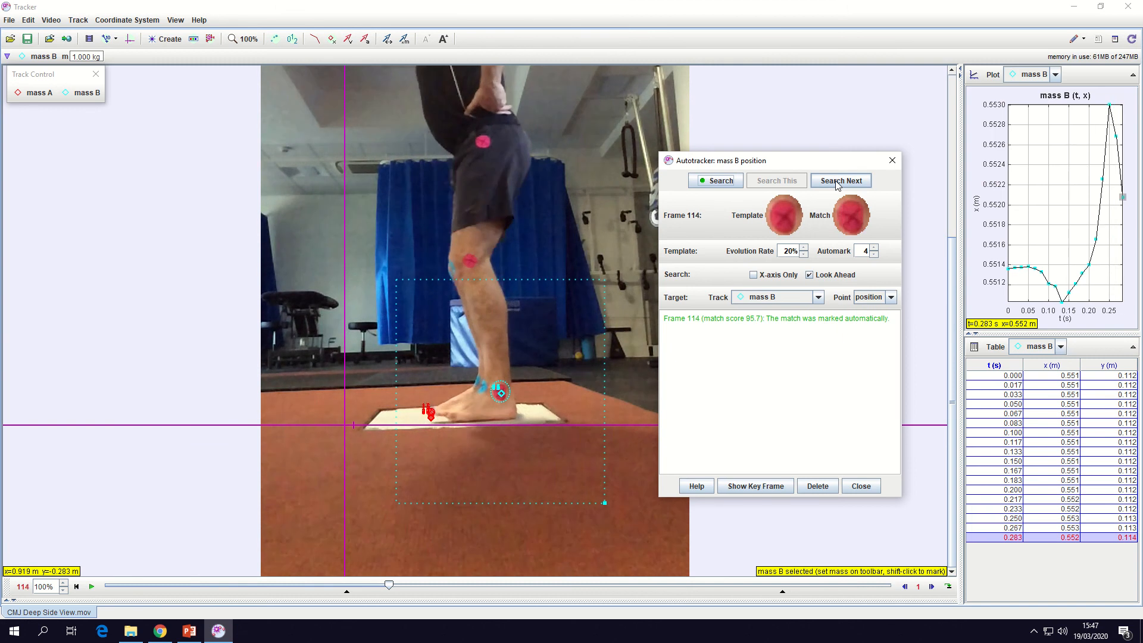
left_click(837, 185)
left_click(837, 184)
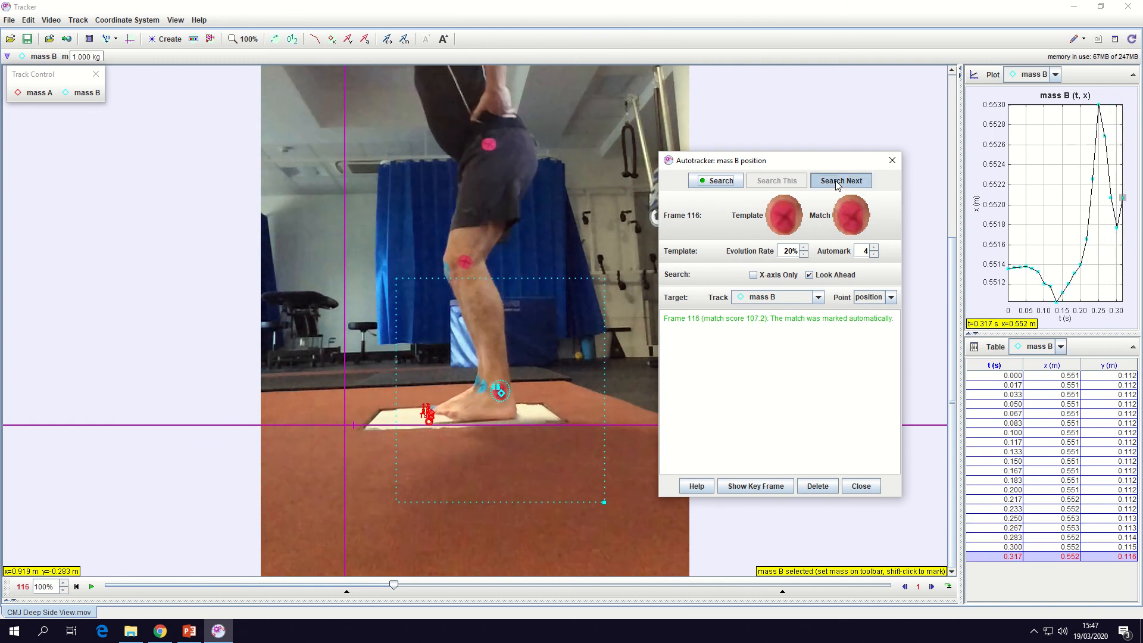
left_click(836, 184)
left_click(837, 184)
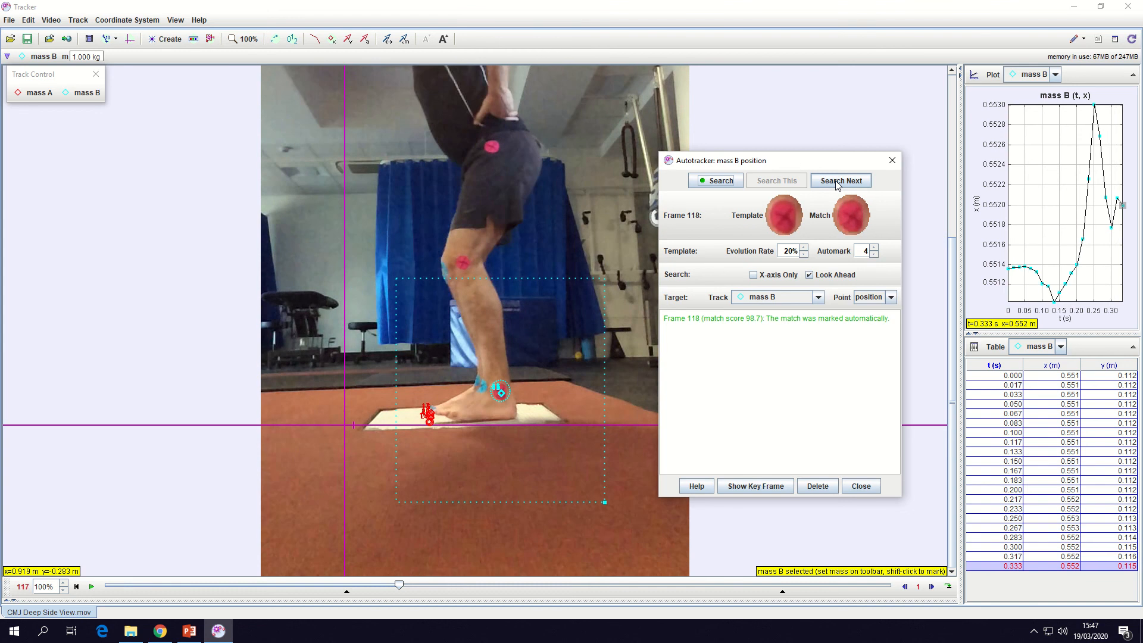
left_click(836, 184)
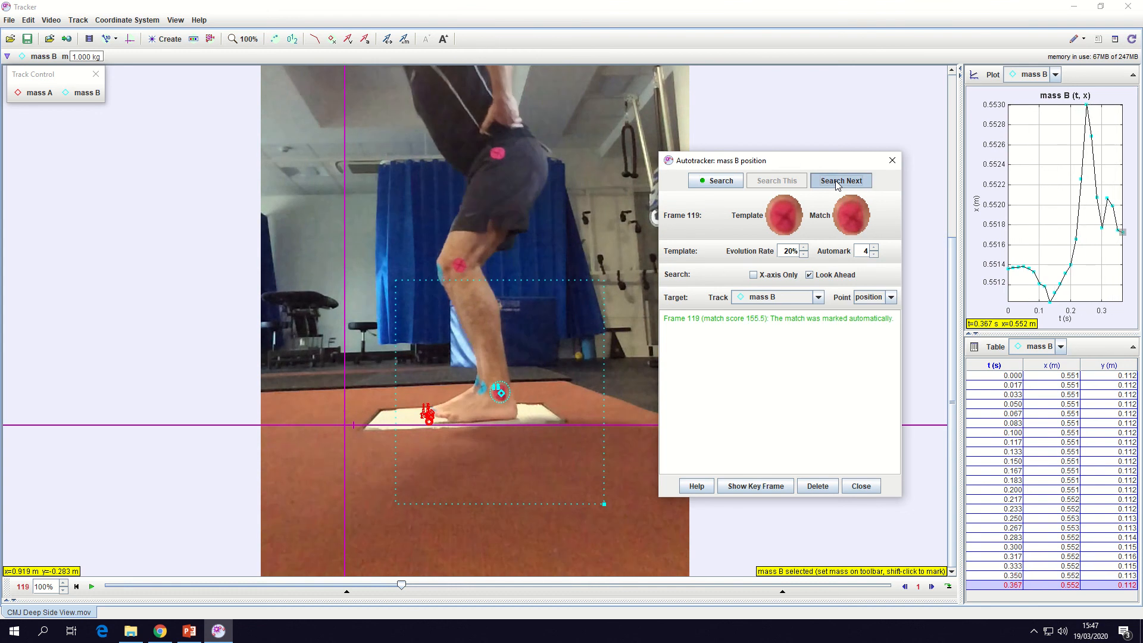
left_click(836, 185)
left_click(836, 184)
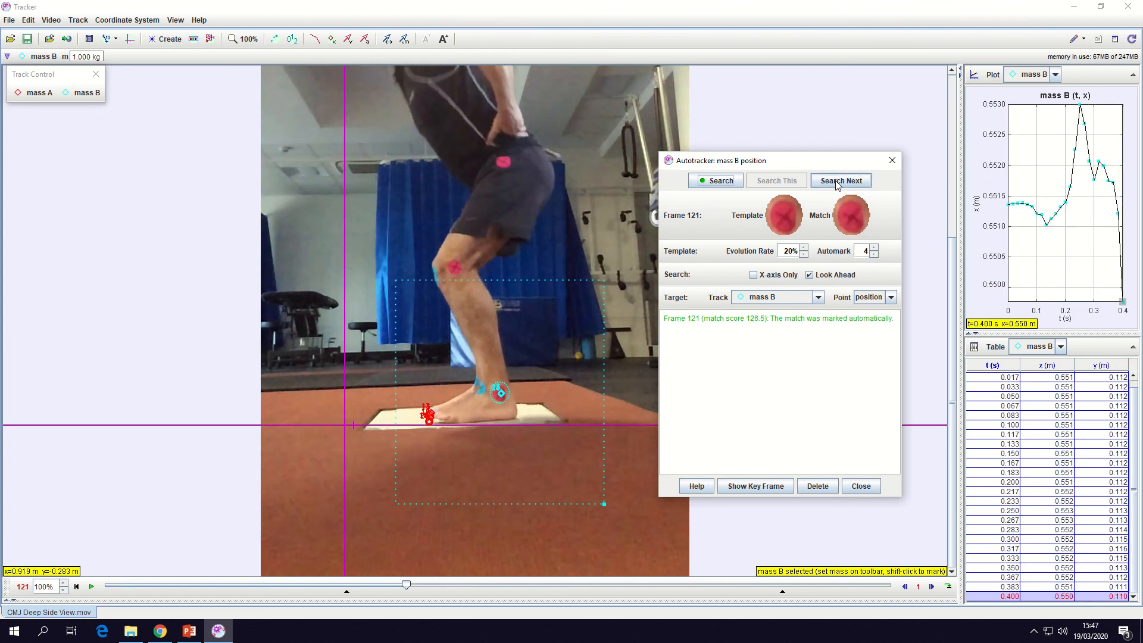
left_click(836, 184)
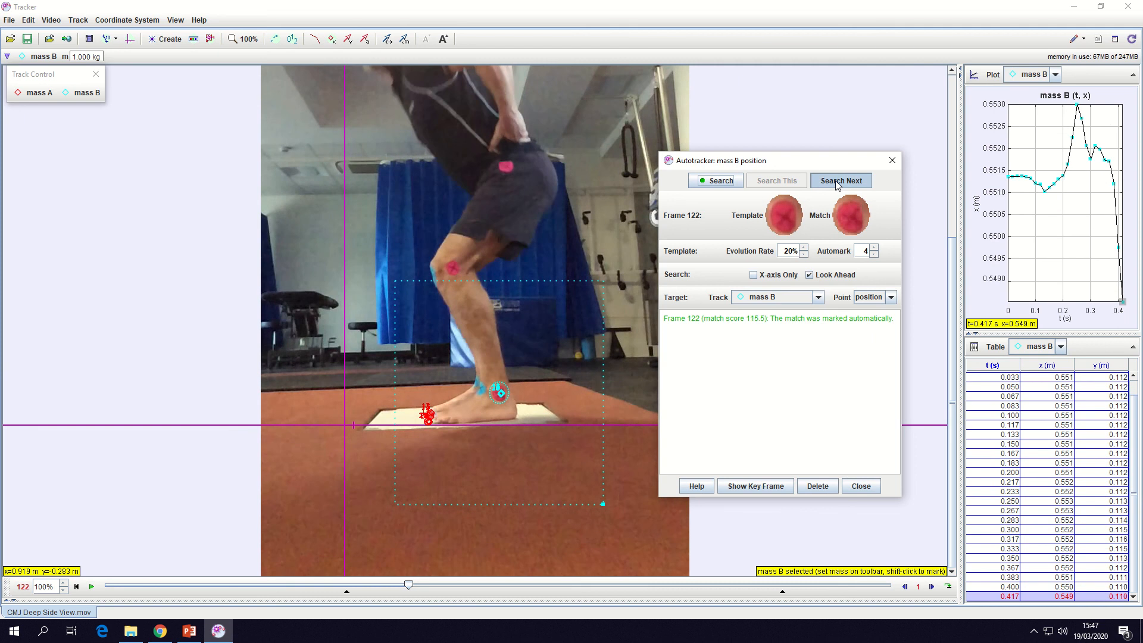
left_click(837, 185)
left_click(836, 184)
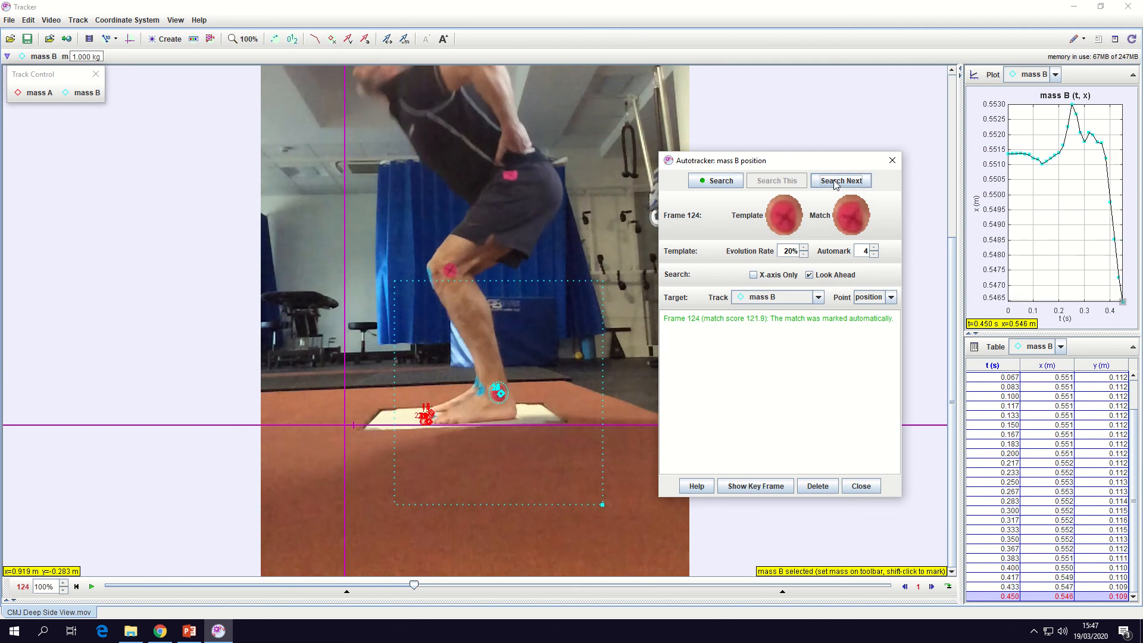
left_click(836, 183)
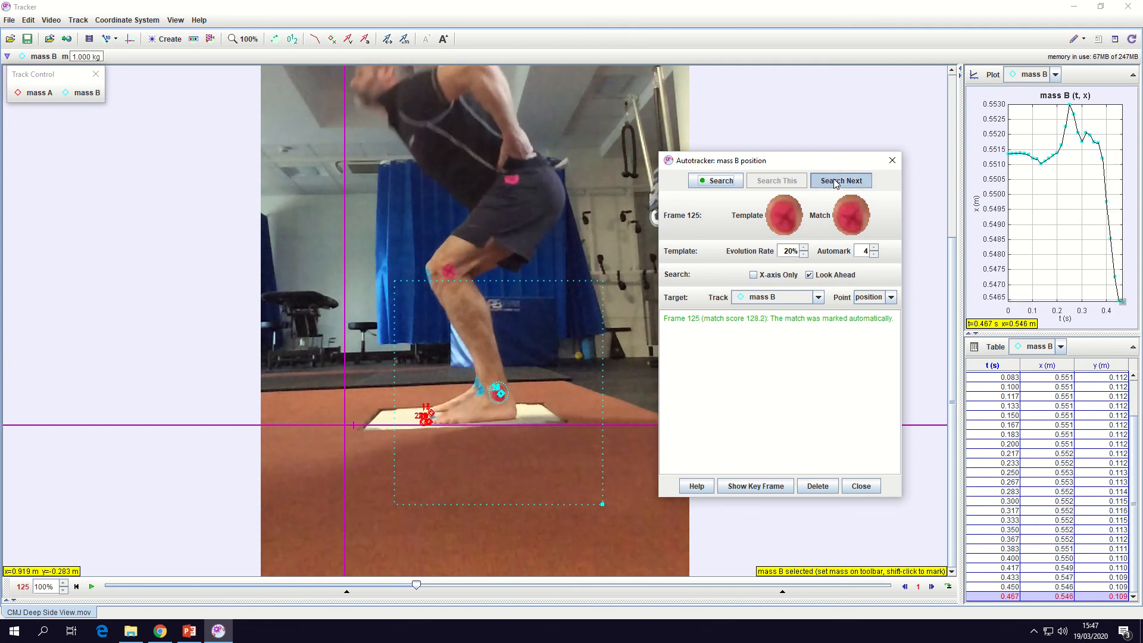
left_click(835, 182)
left_click(834, 178)
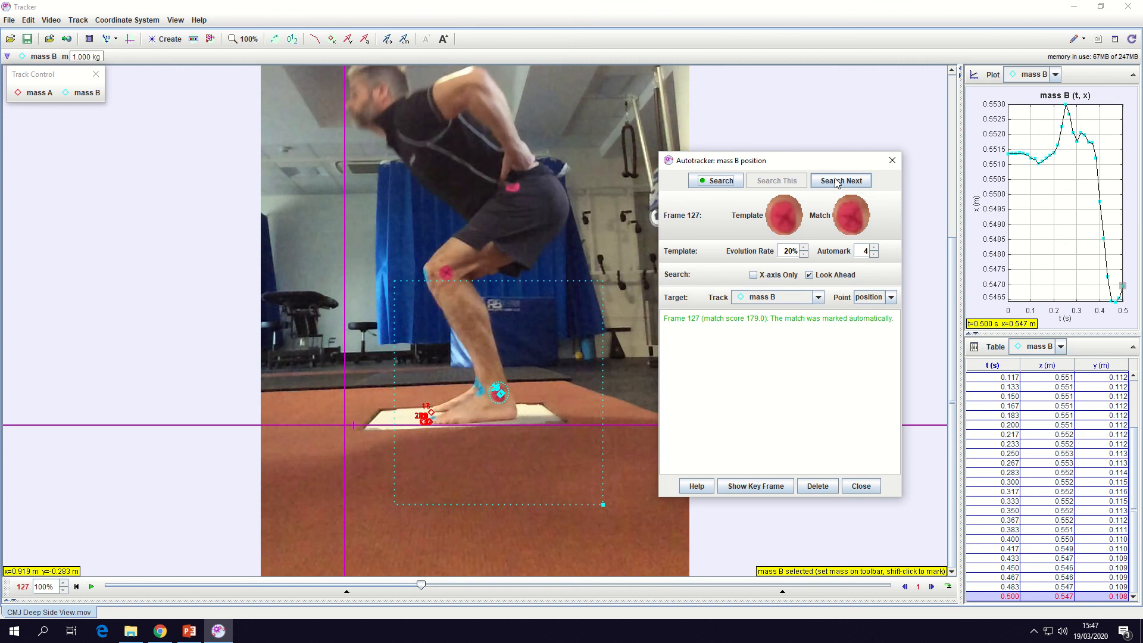
left_click(835, 177)
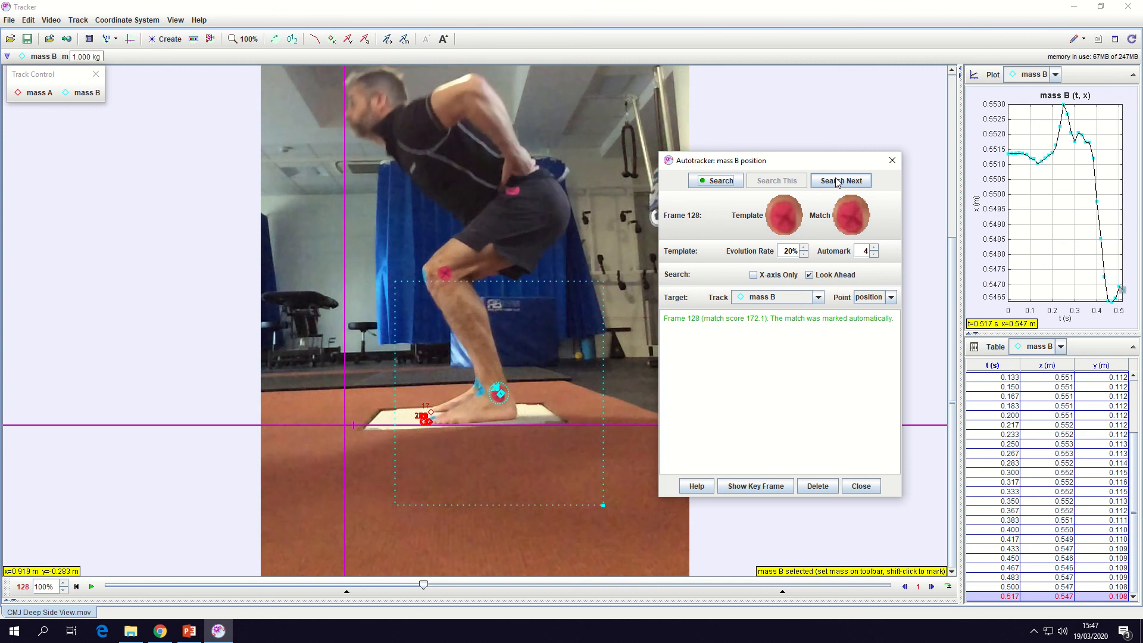
left_click(834, 178)
left_click(835, 178)
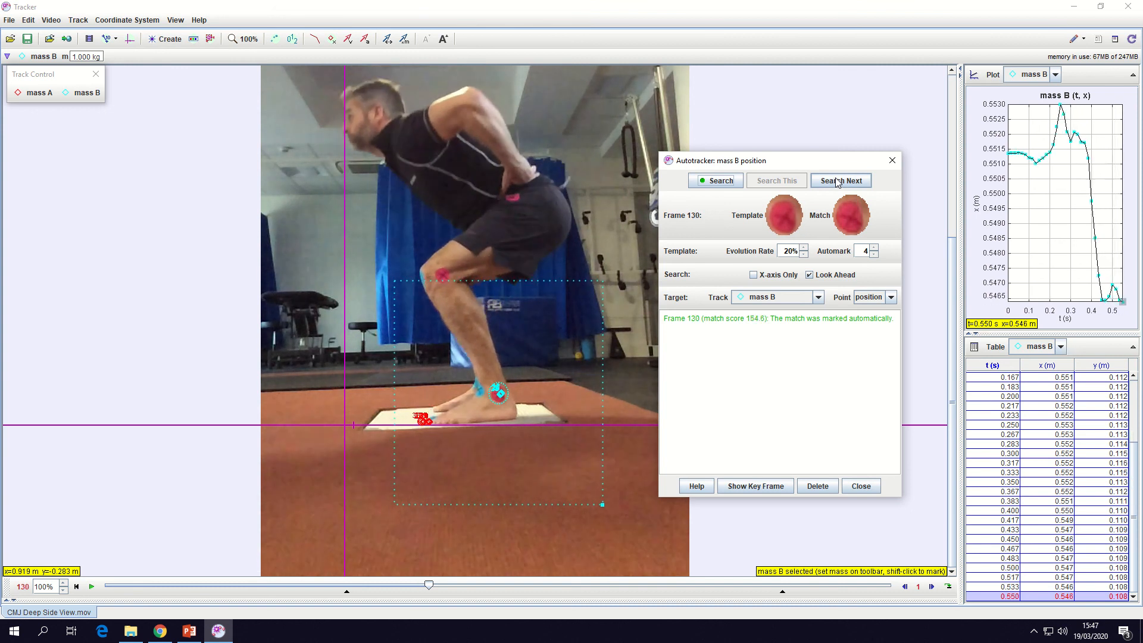
left_click(835, 178)
left_click(836, 177)
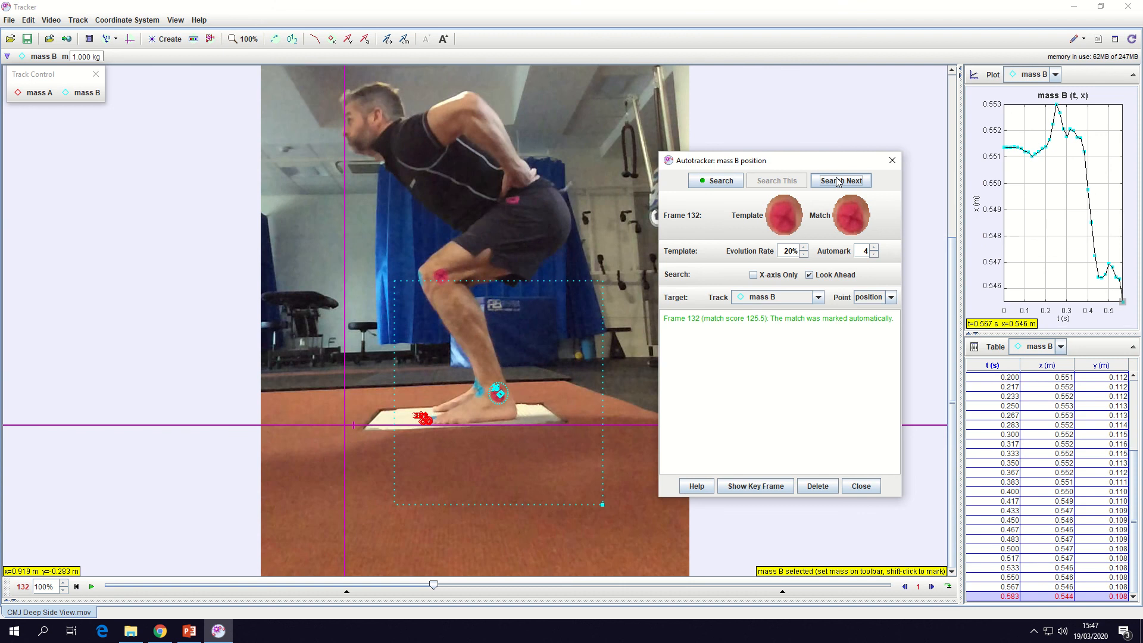
left_click(836, 178)
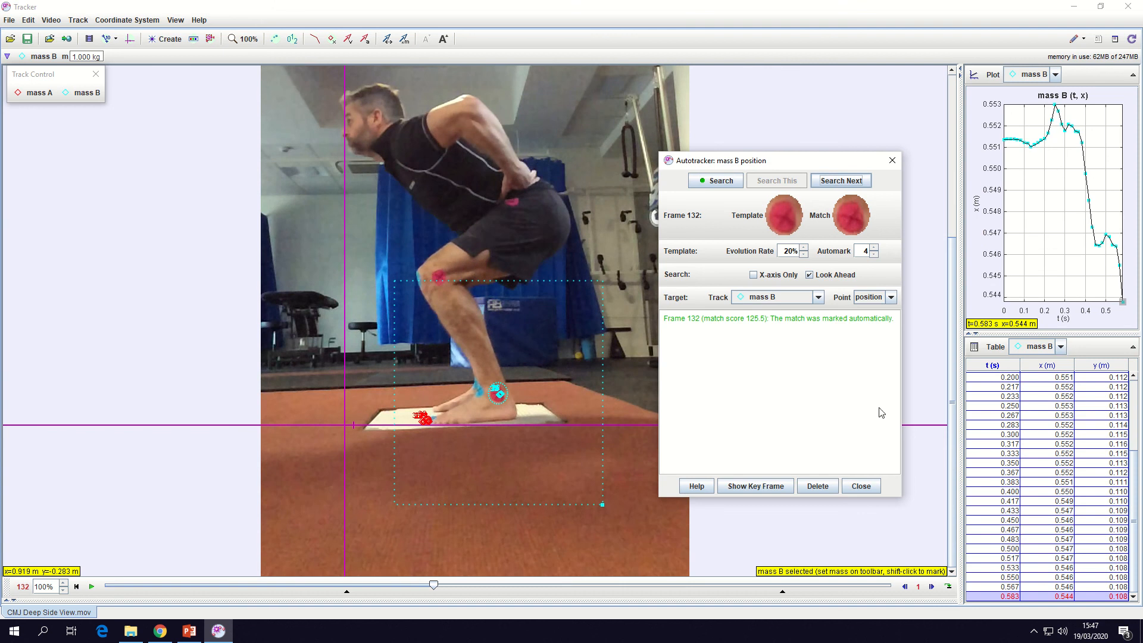
left_click(861, 486)
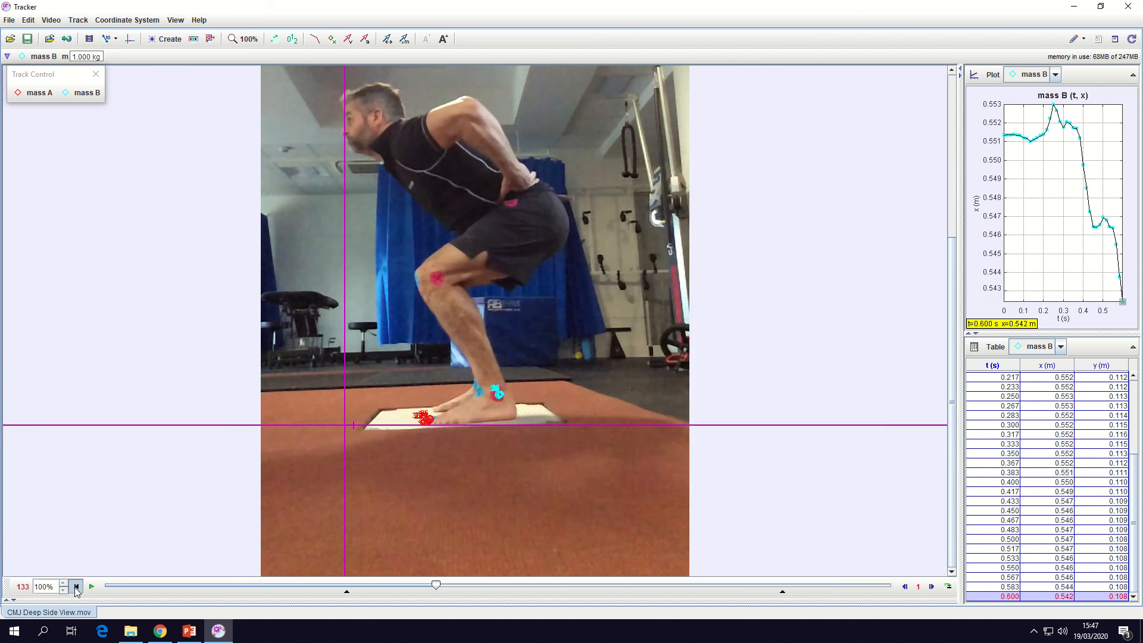
- Return to frame 97 and create a third point mass with its autotracker key frame on the red knee marker
left_click(77, 586)
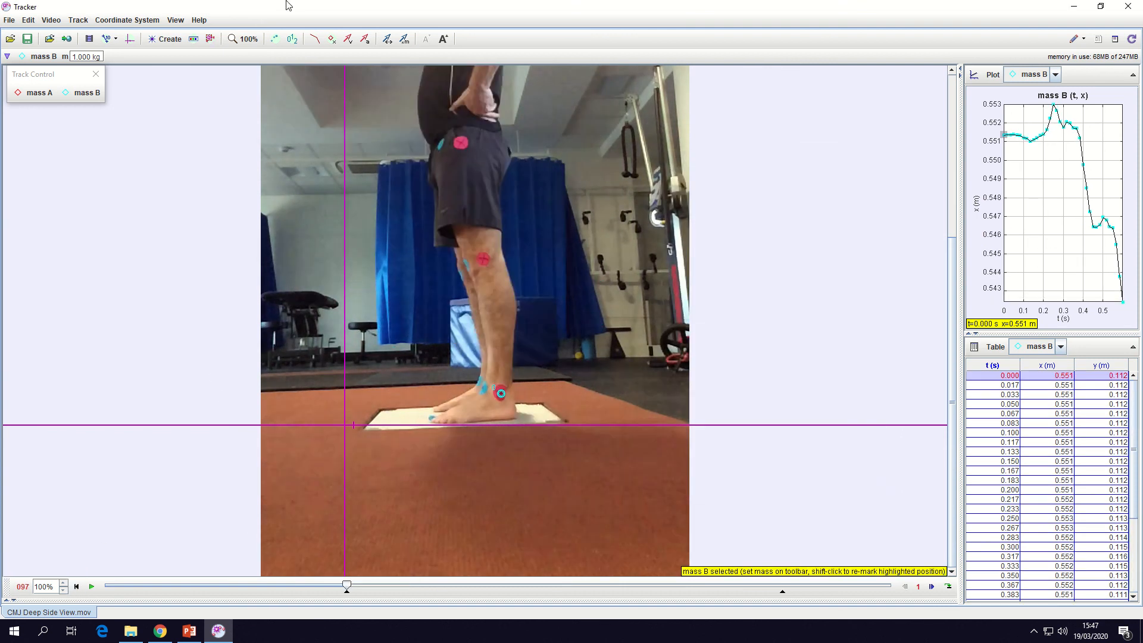
left_click(78, 20)
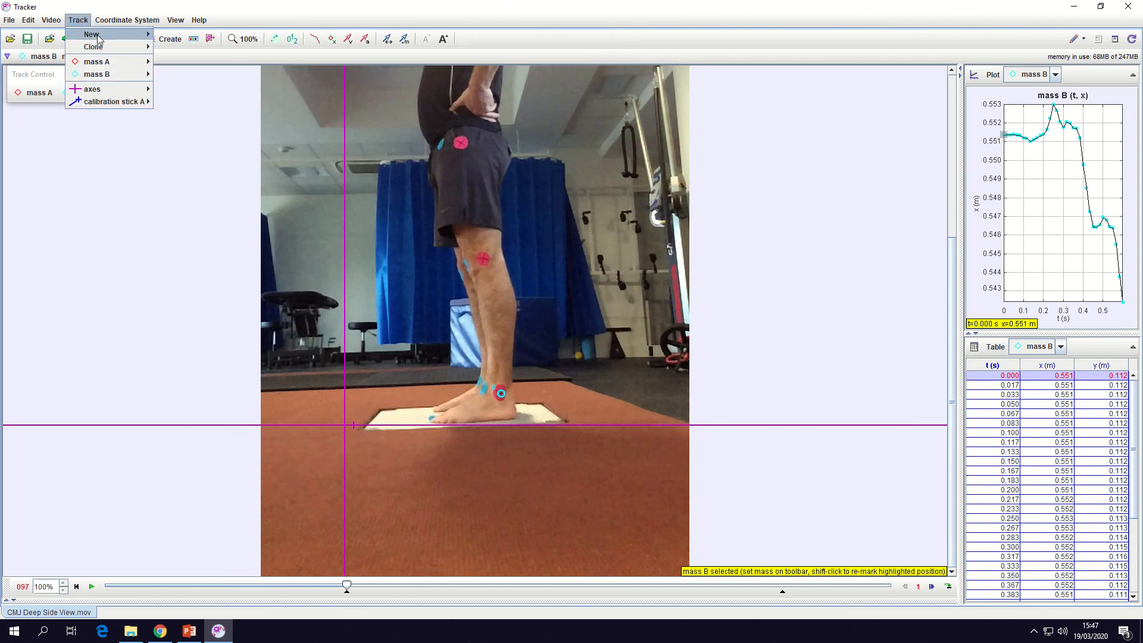
mouse_move(99, 36)
left_click(205, 34)
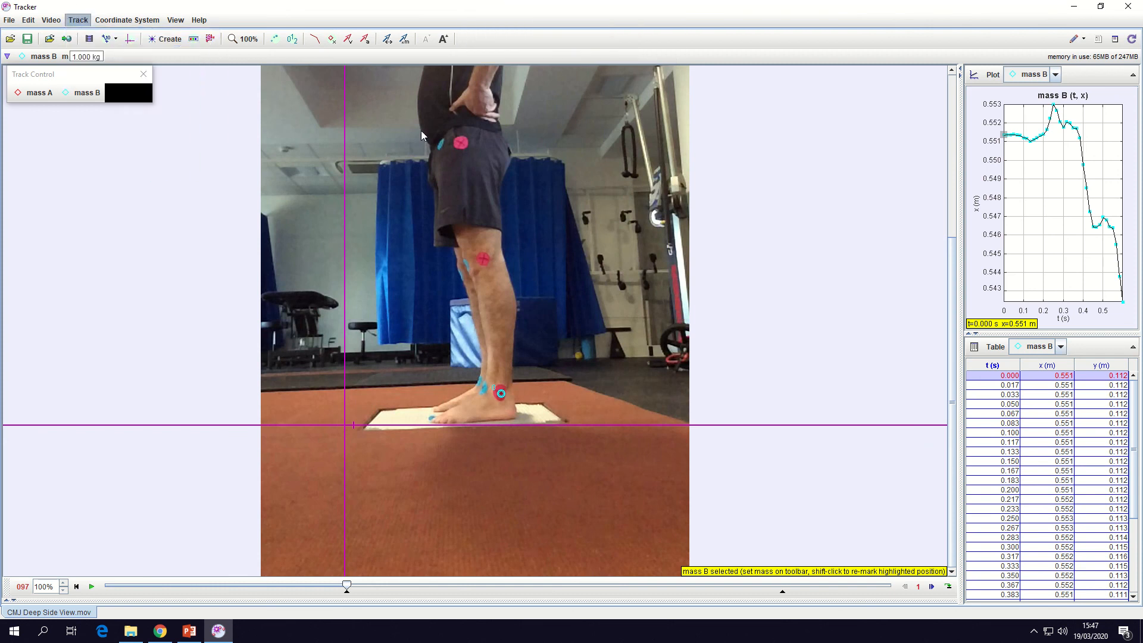
left_click(505, 268)
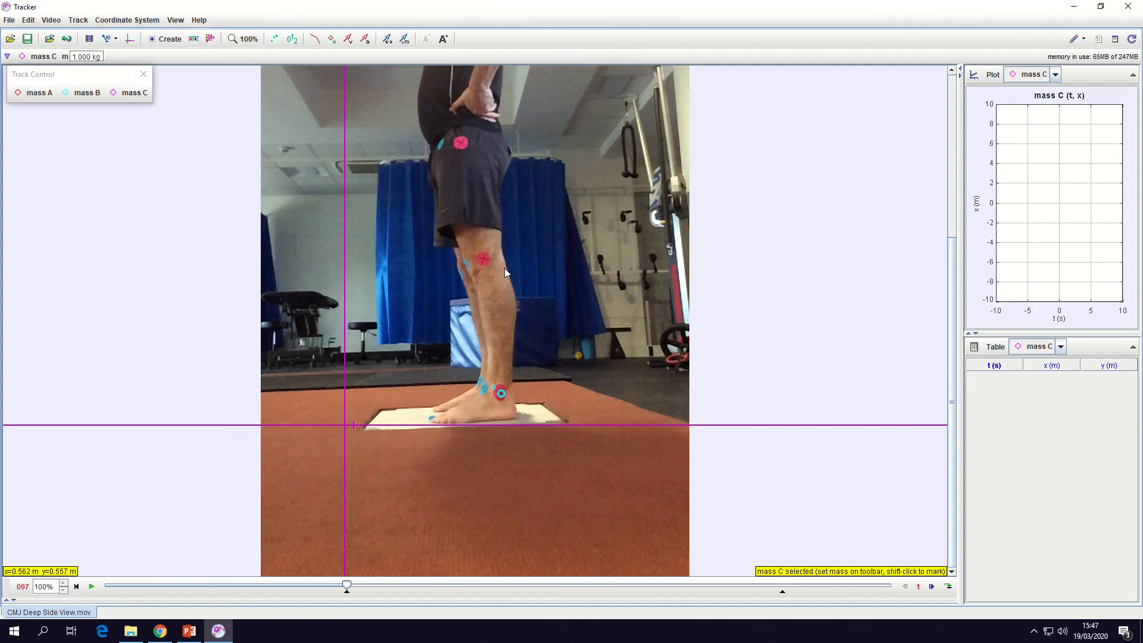
left_click(484, 260, "ctrl+shift")
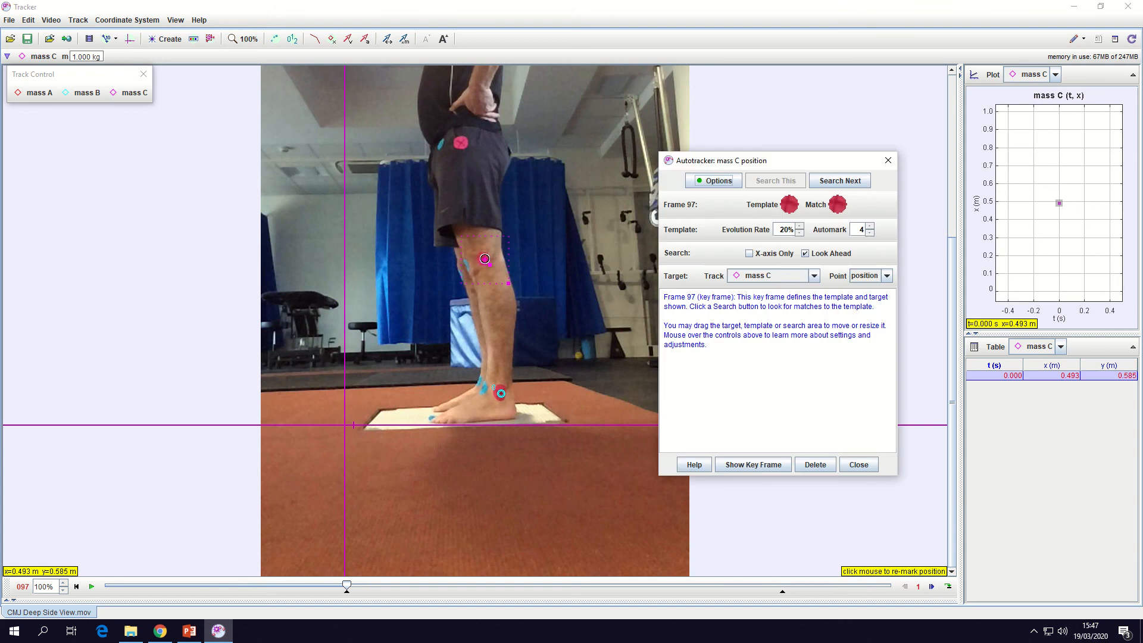
- Enlarge the autotracker's template and search area around the knee marker, autotrack mass C frame by frame up to frame 131, and close the autotracker
left_click_drag(489, 266, 565, 348)
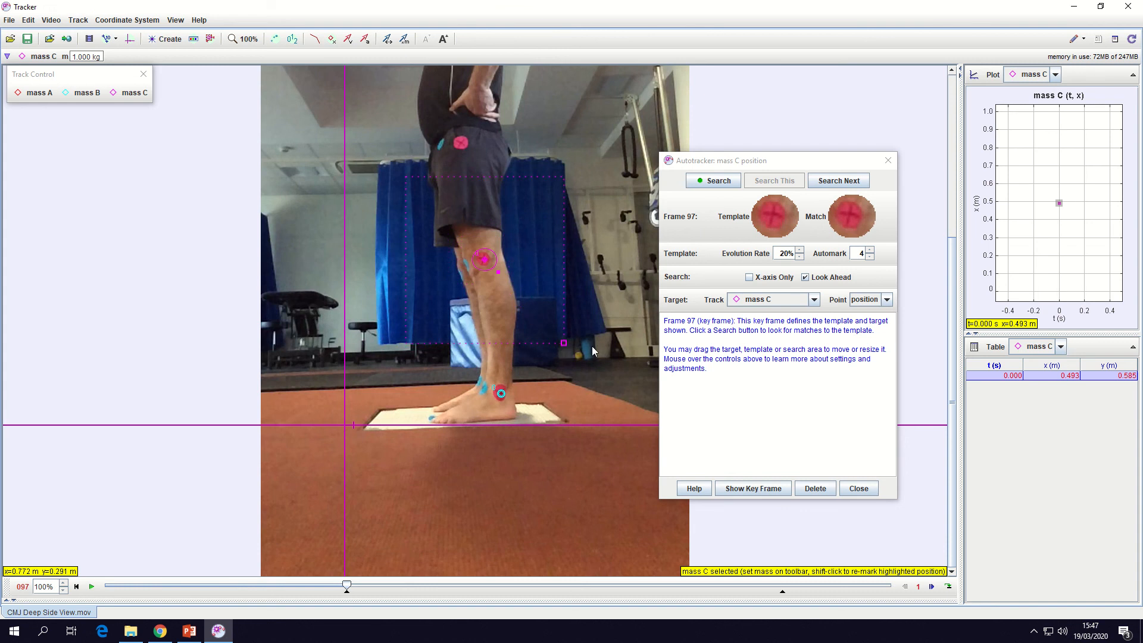
left_click(835, 179)
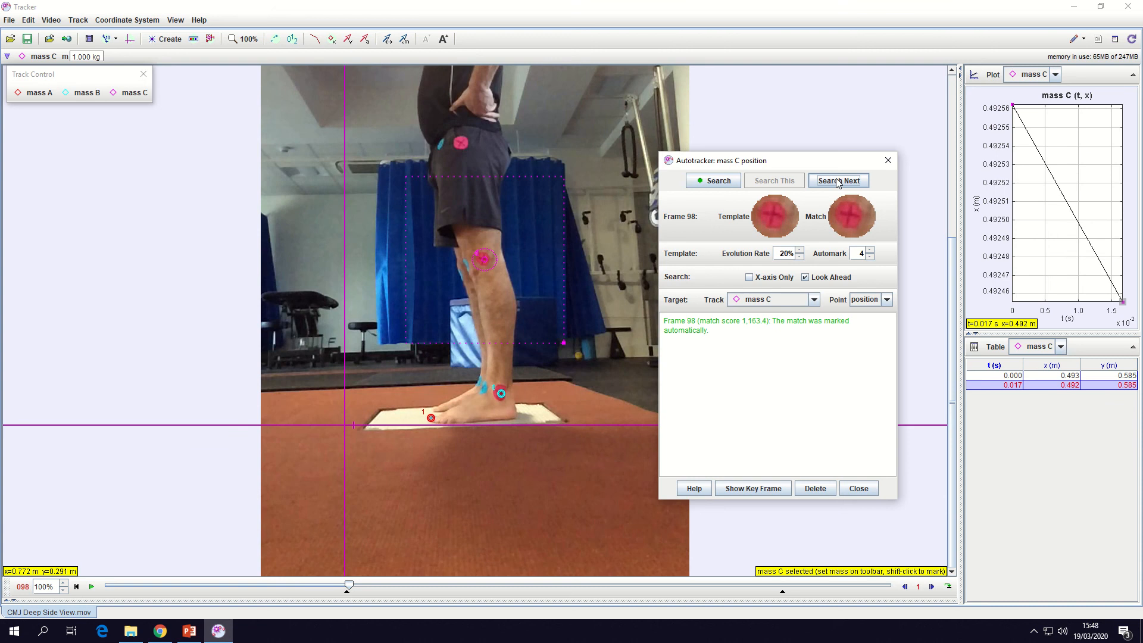
left_click(837, 181)
left_click(837, 181)
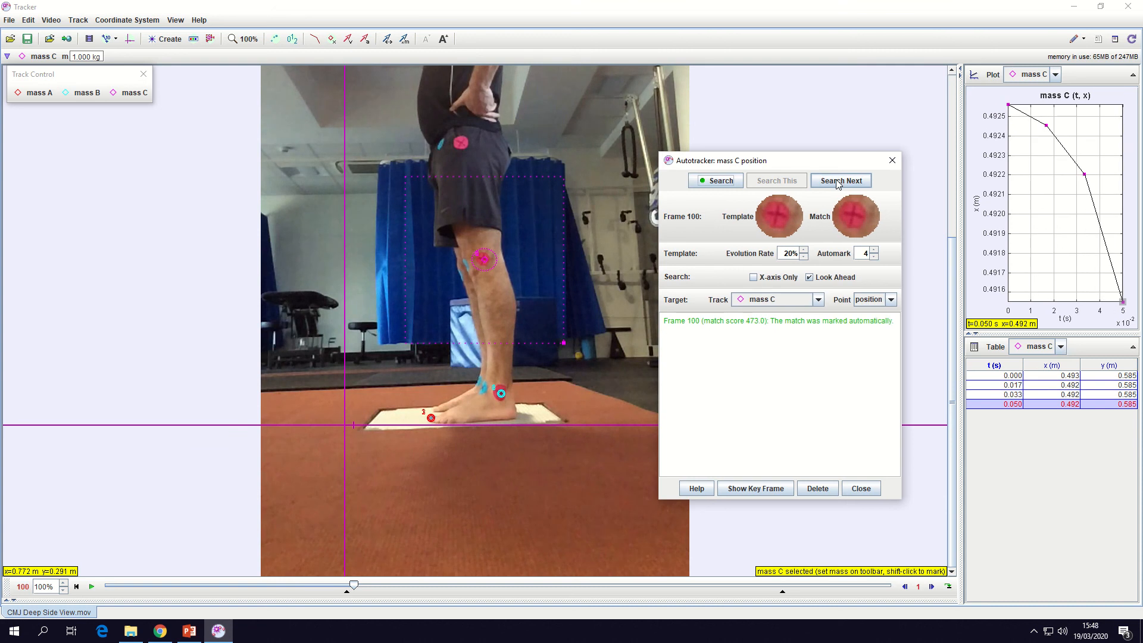
left_click(836, 181)
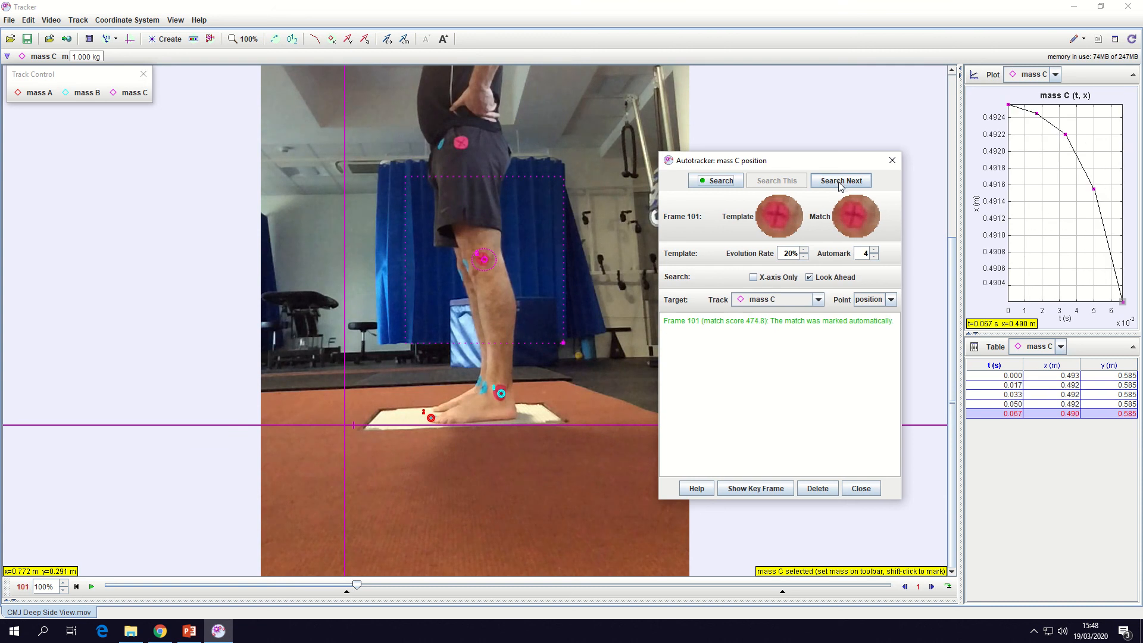
left_click(841, 182)
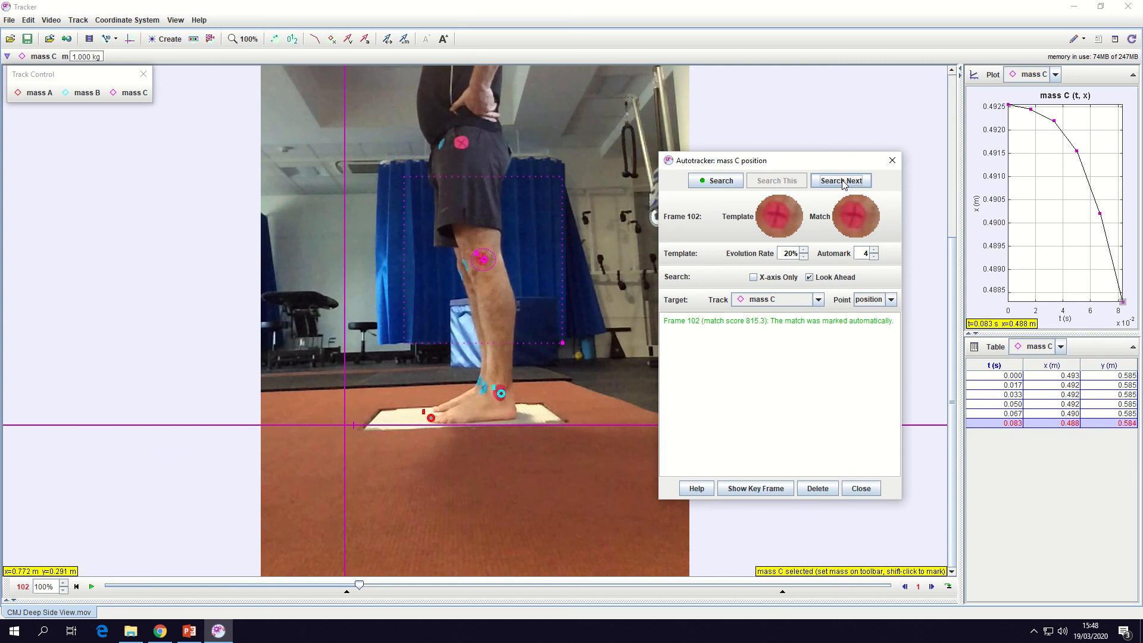
left_click(843, 182)
left_click(845, 182)
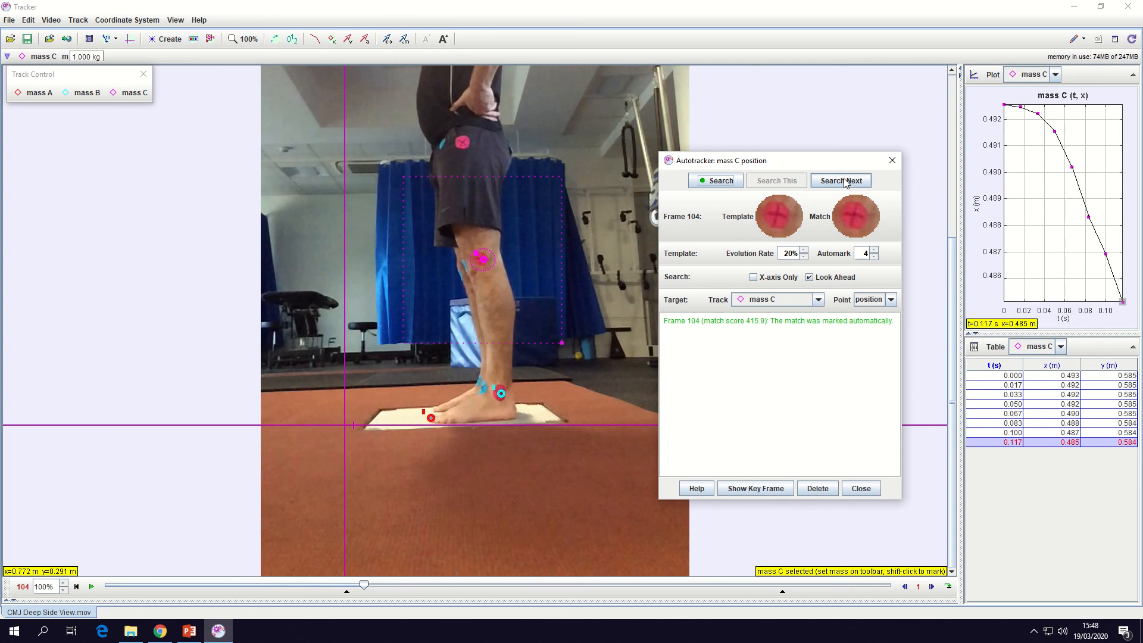
left_click(845, 182)
left_click(845, 182)
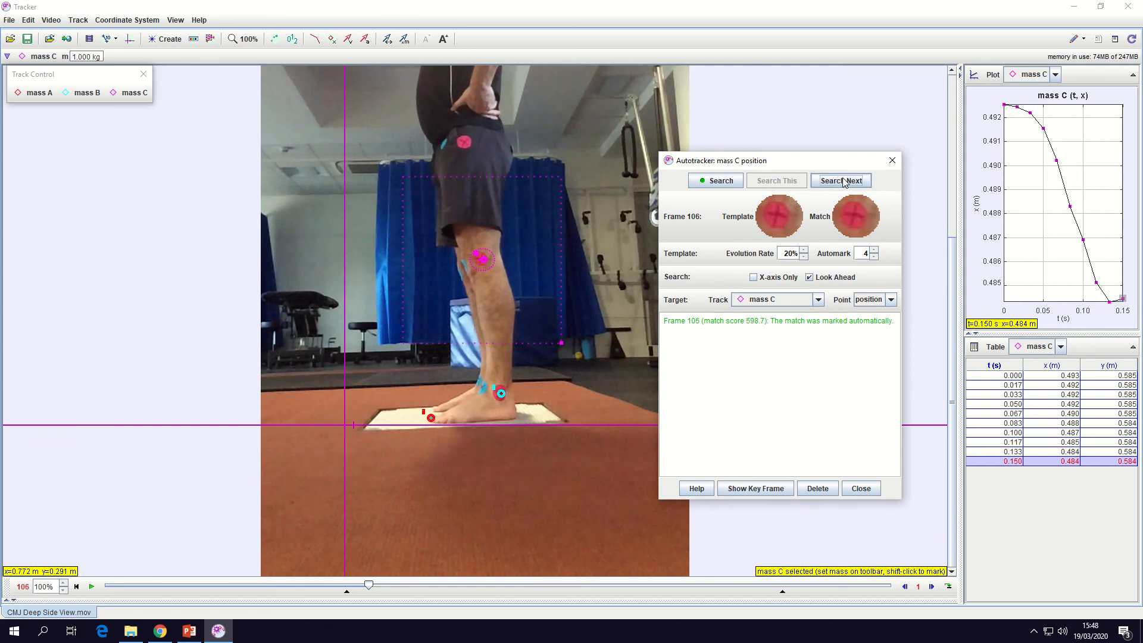
left_click(844, 182)
left_click(843, 182)
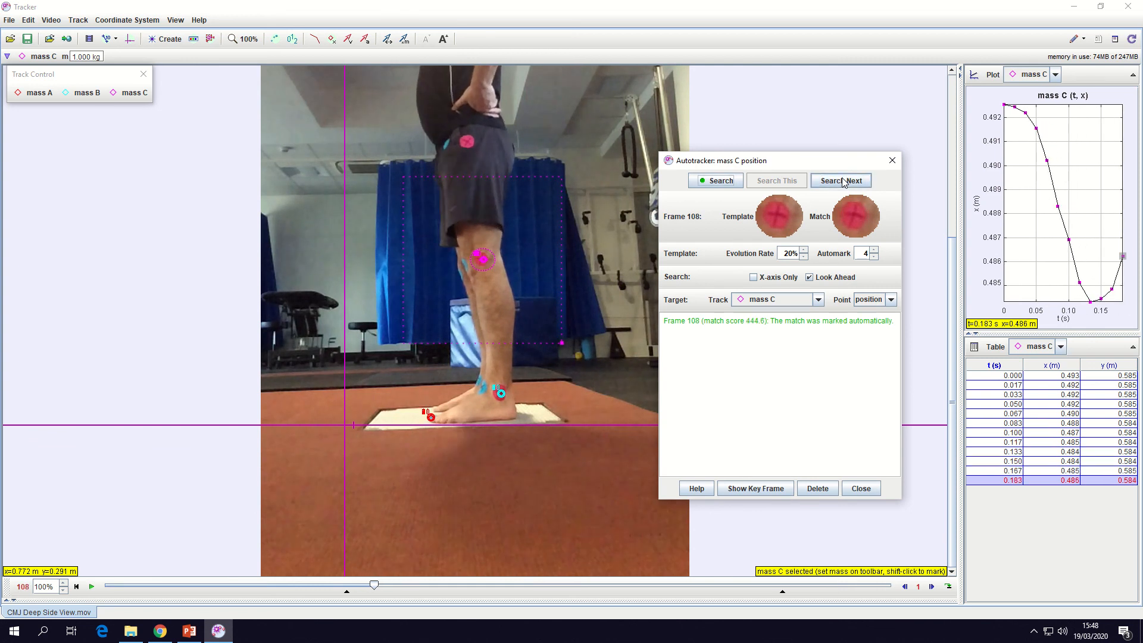
left_click(843, 182)
left_click(844, 181)
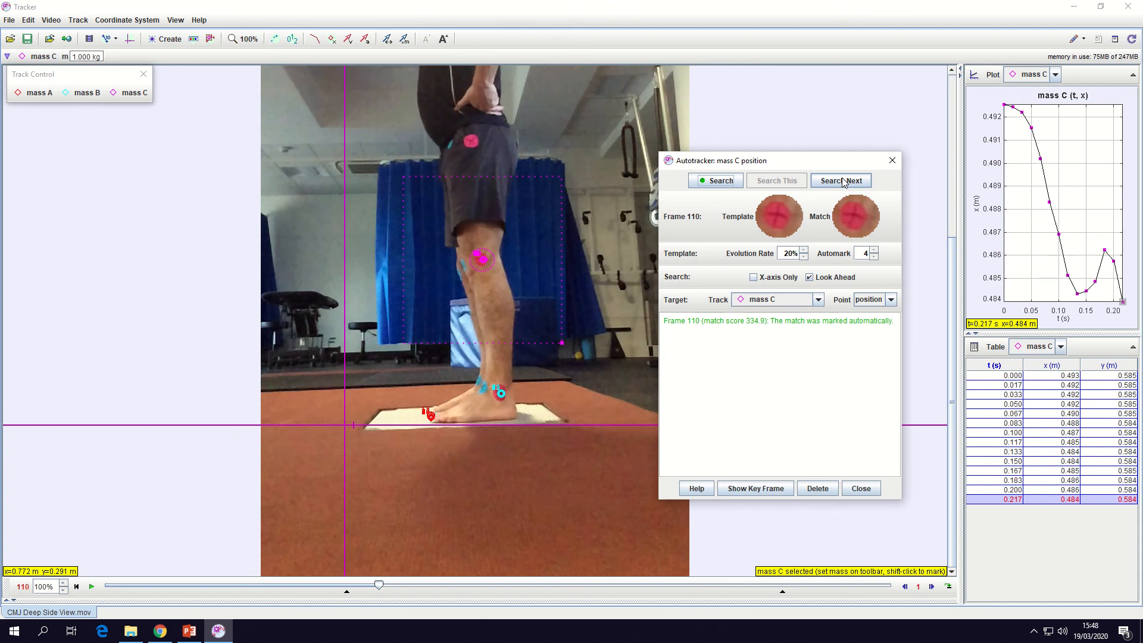
left_click(843, 182)
left_click(843, 181)
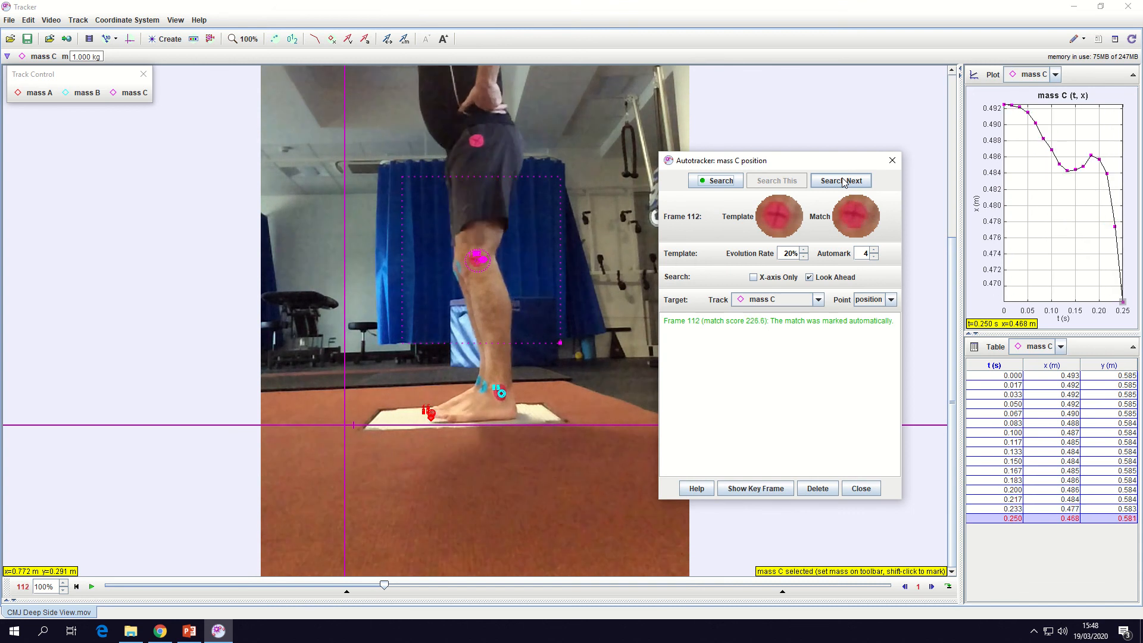
left_click(843, 181)
left_click(843, 181)
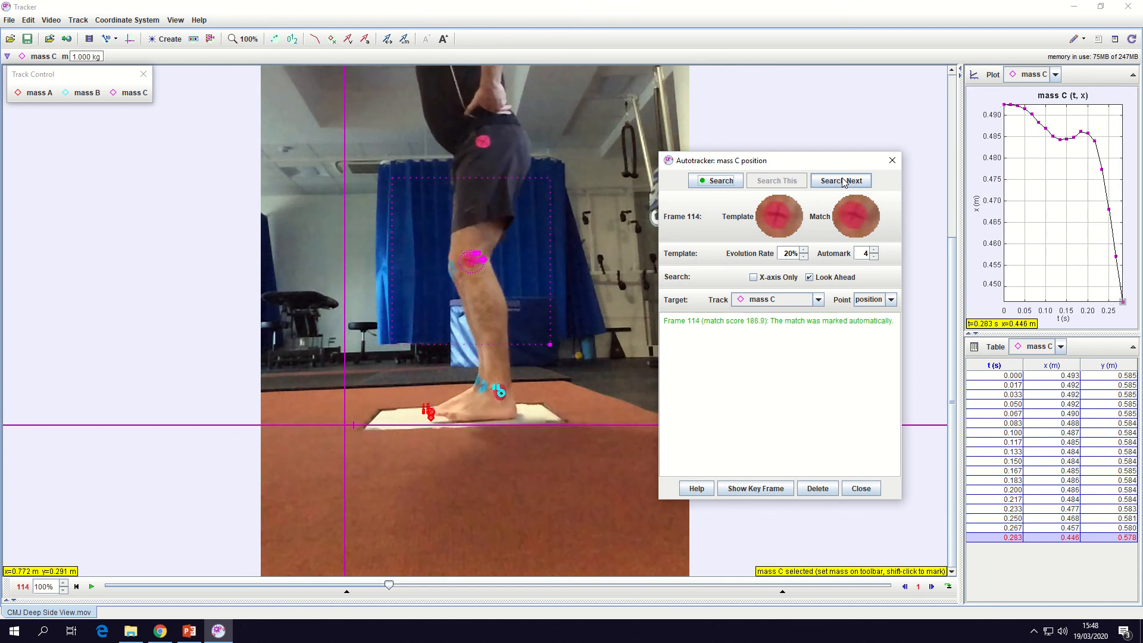
left_click(843, 181)
left_click(843, 182)
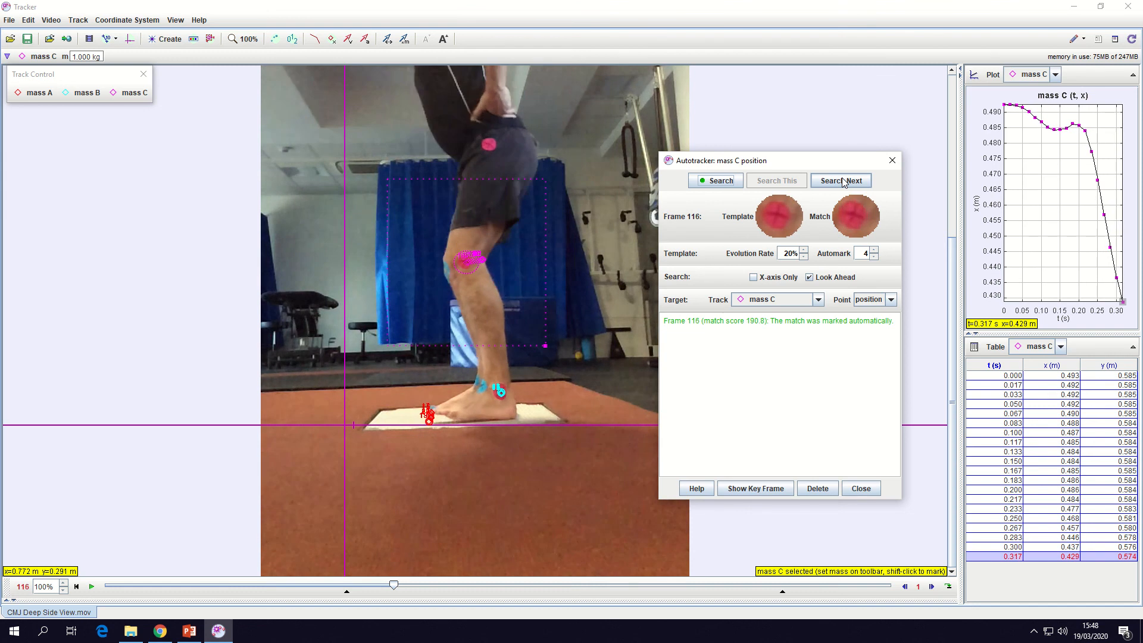
left_click(843, 182)
left_click(843, 182)
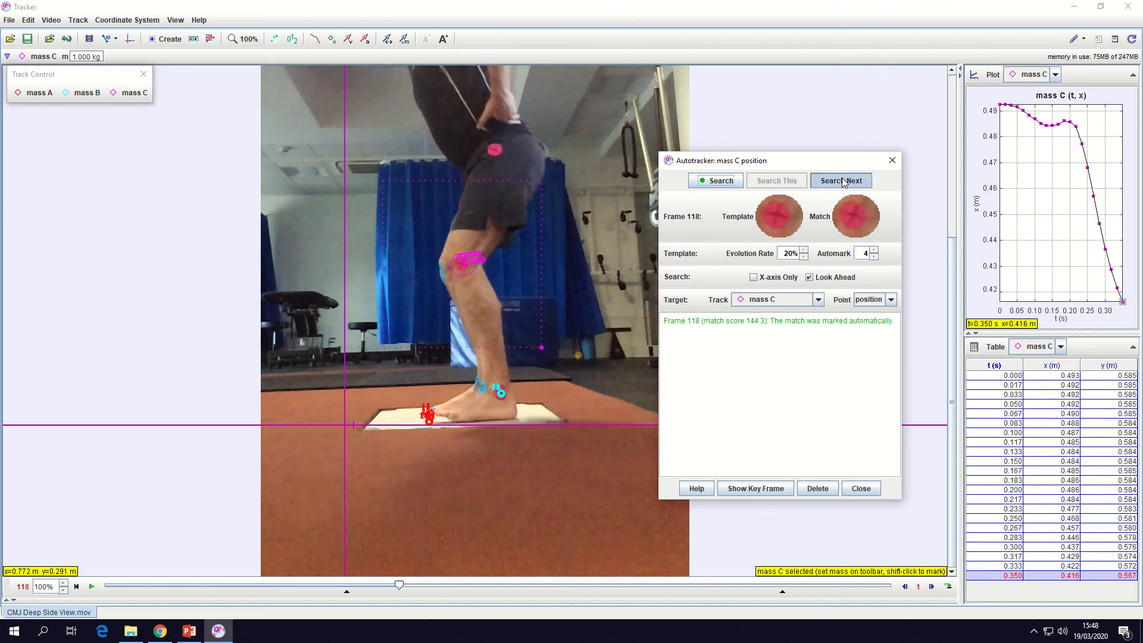
left_click(842, 182)
left_click(843, 181)
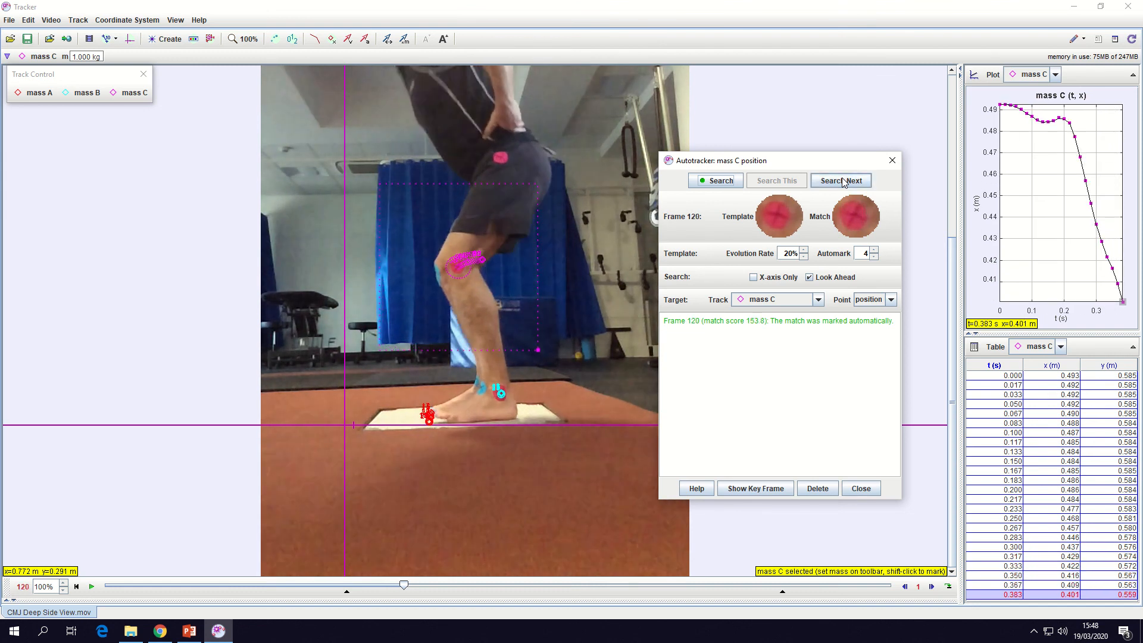
left_click(843, 182)
left_click(843, 182)
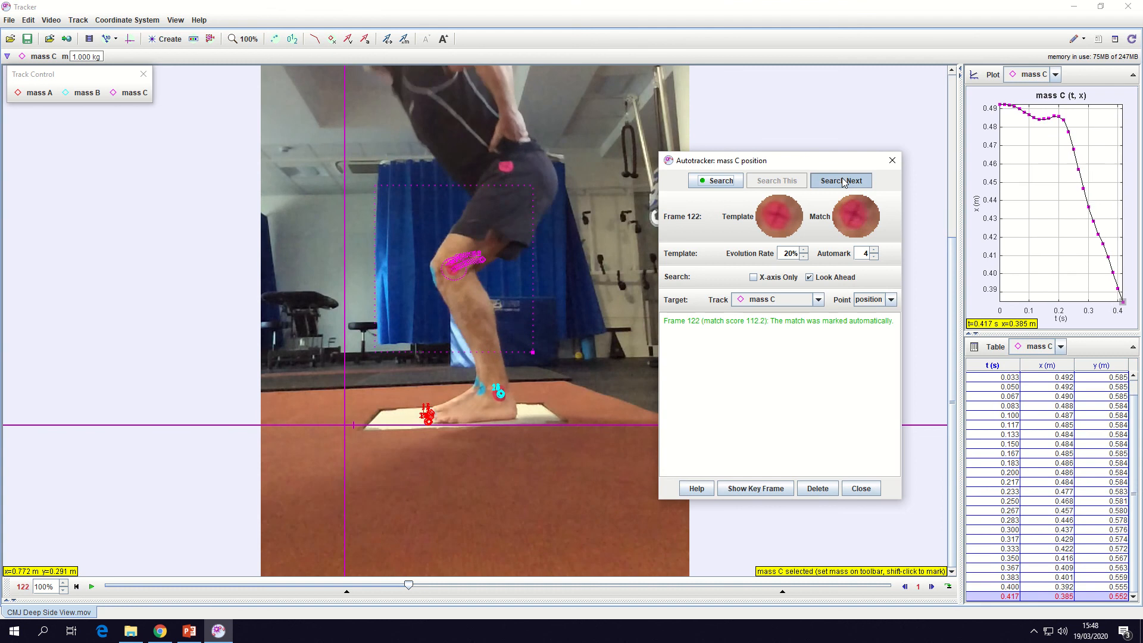
left_click(843, 182)
left_click(843, 182)
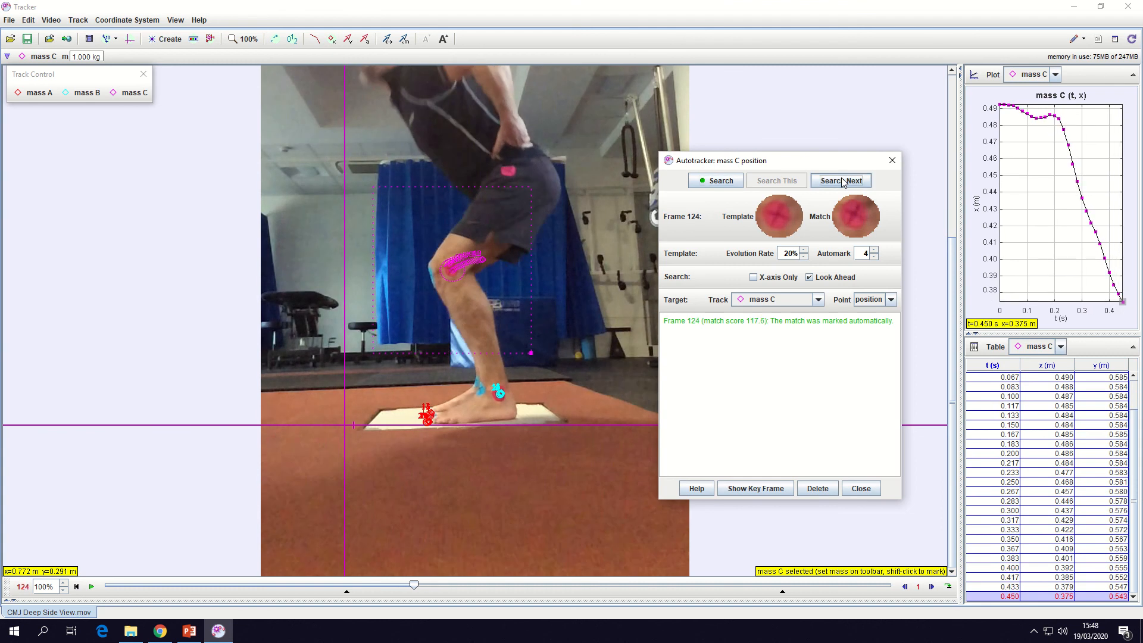
left_click(843, 181)
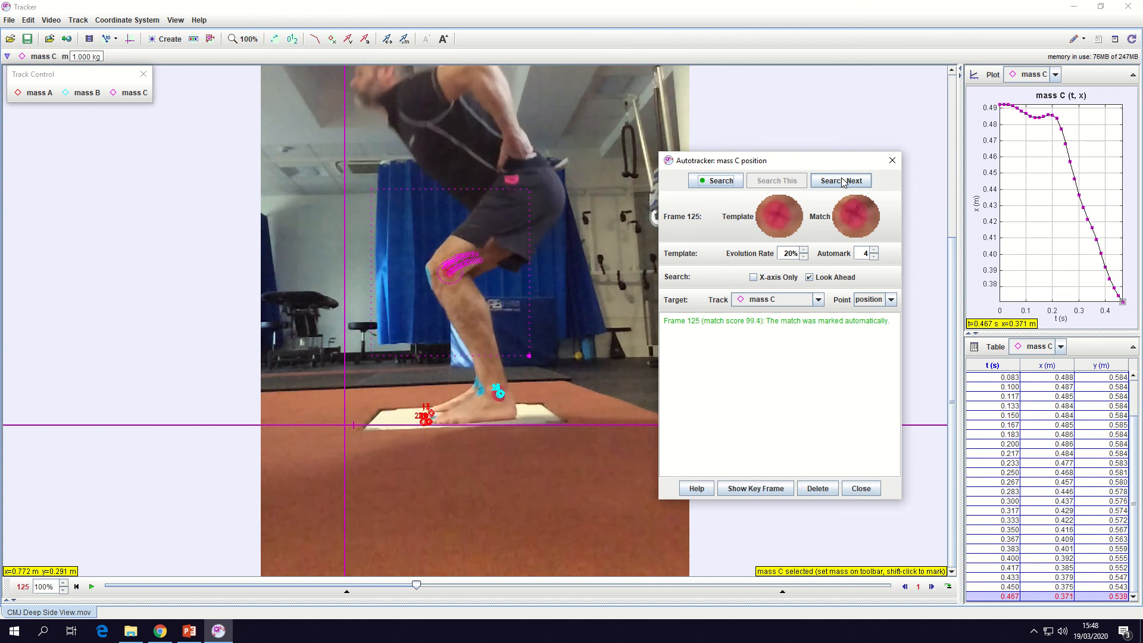
left_click(843, 182)
left_click(843, 182)
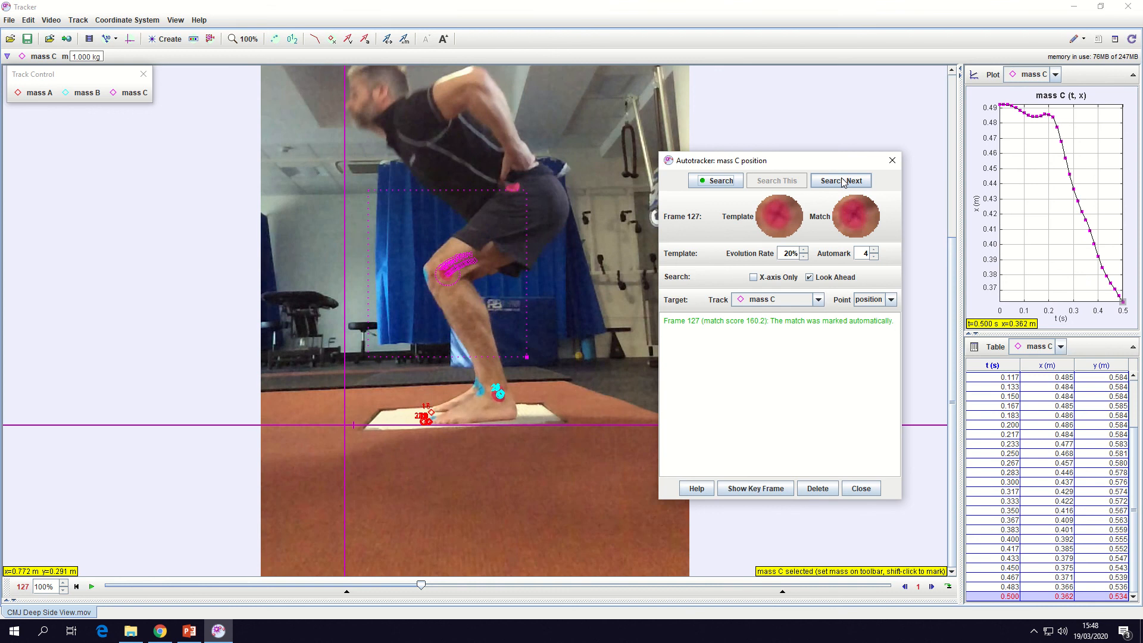
left_click(843, 181)
left_click(843, 182)
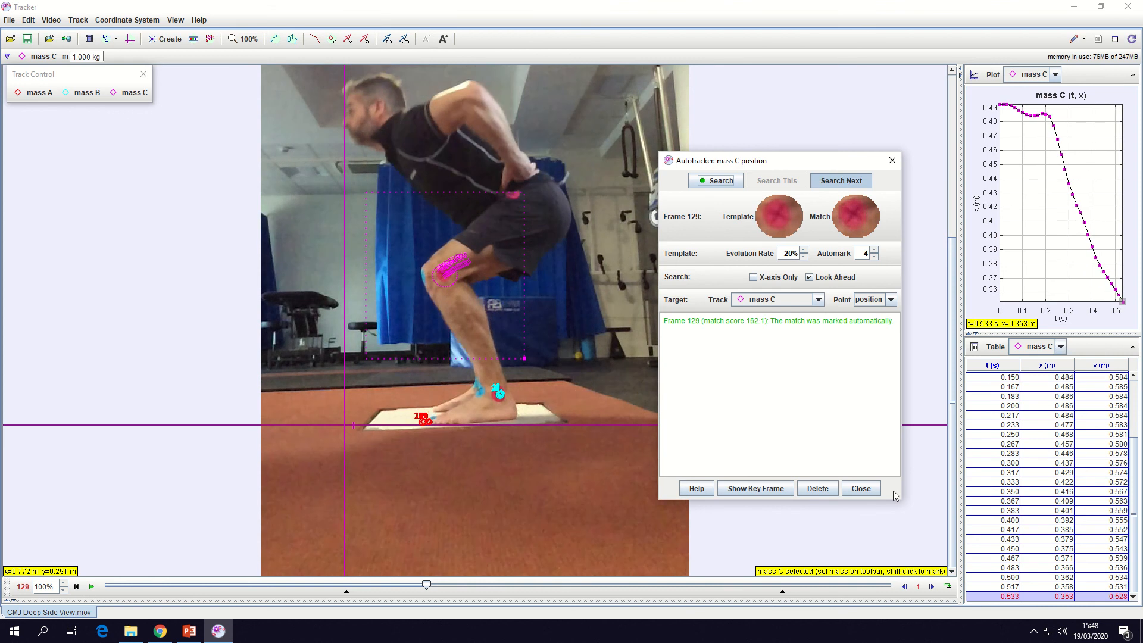
left_click(861, 489)
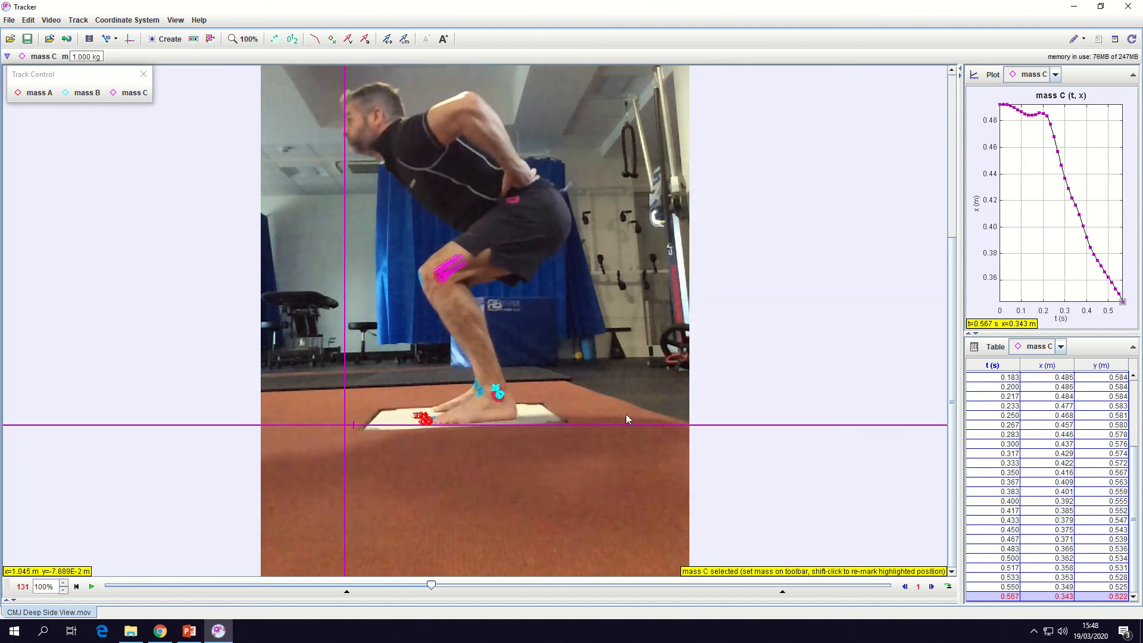
- Return to frame 97 and add a protractor with its vertex on the ankle marker and its two ends on the toe and knee markers
left_click(76, 587)
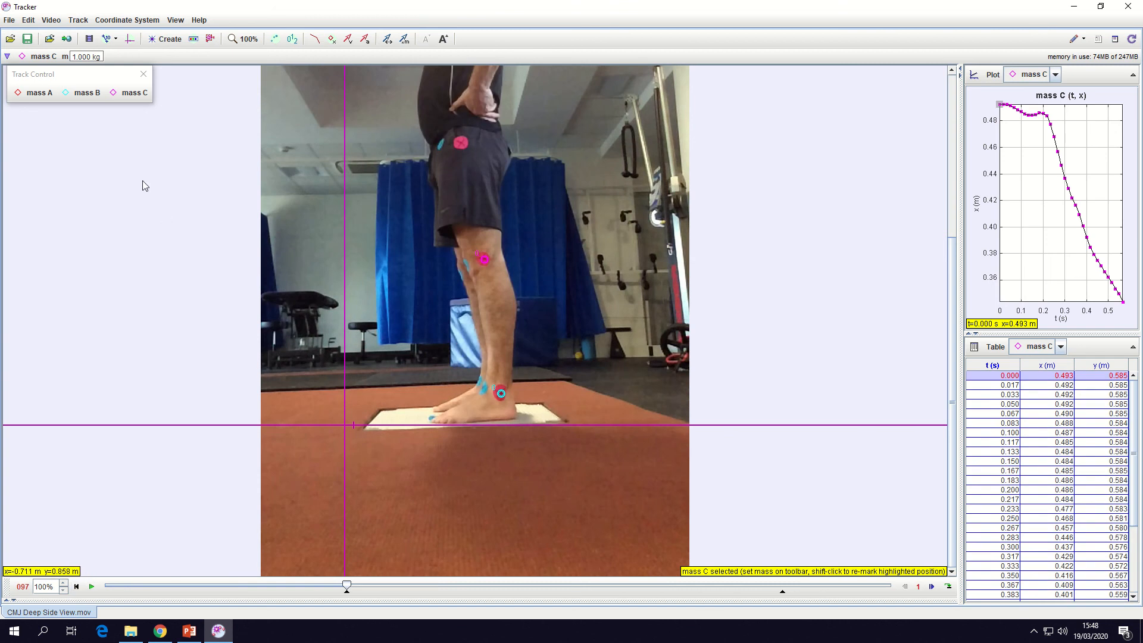
left_click(81, 21)
mouse_move(90, 35)
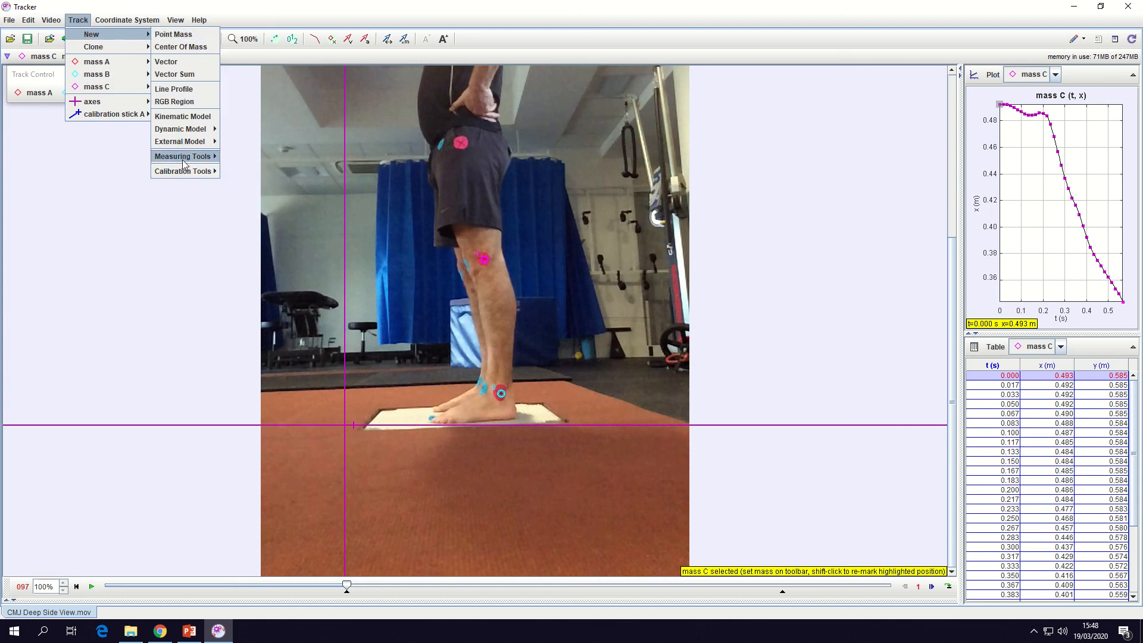
mouse_move(199, 156)
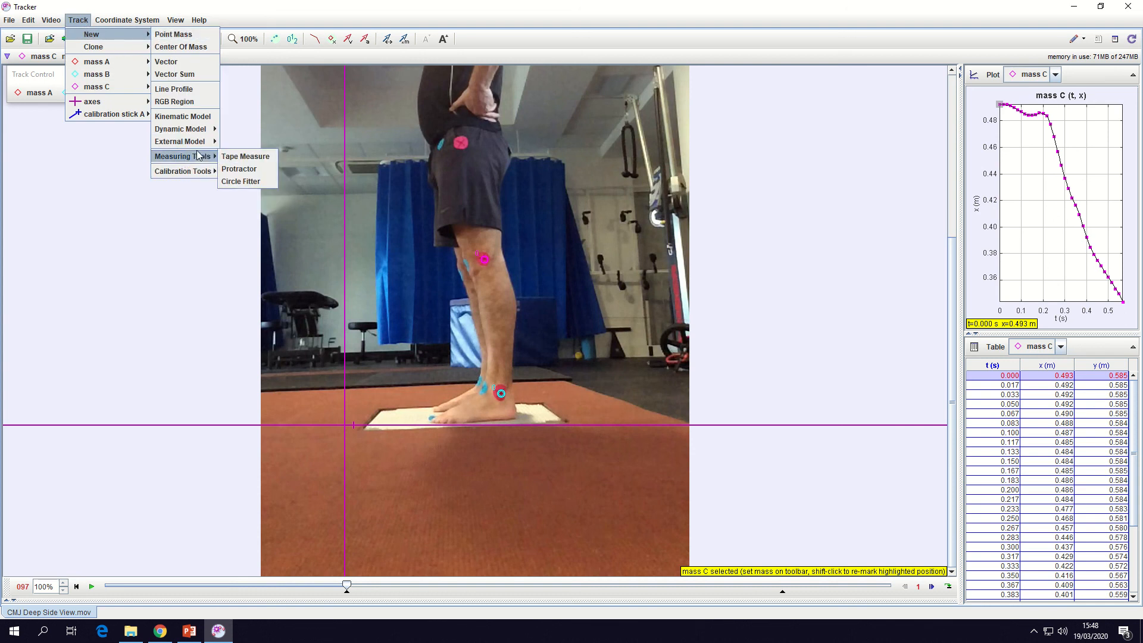
left_click(240, 169)
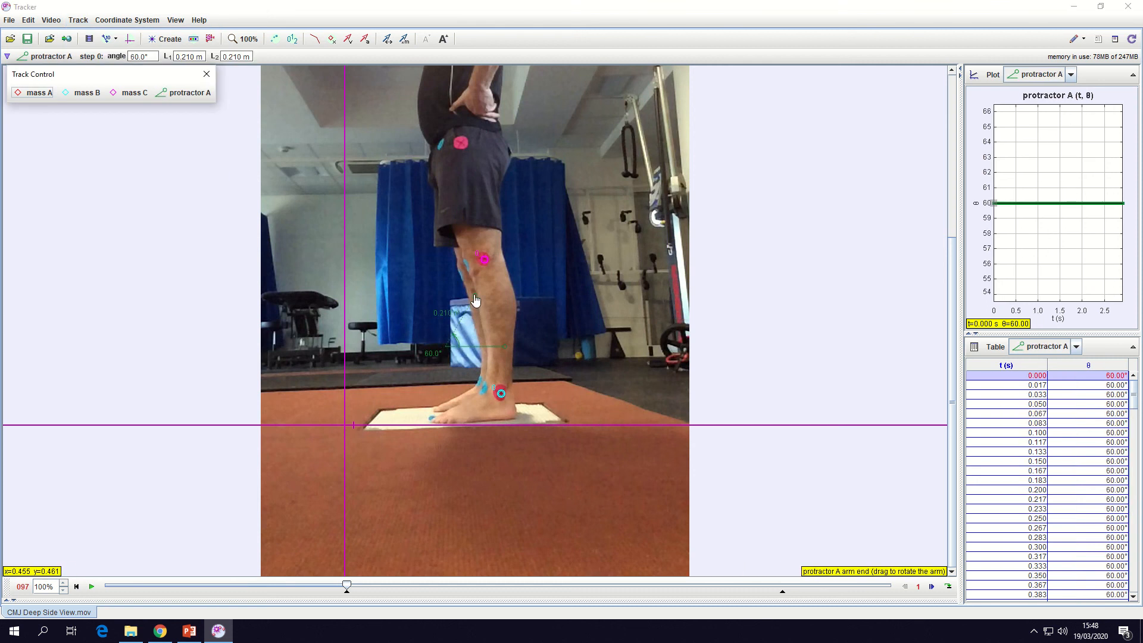
left_click_drag(477, 302, 431, 419)
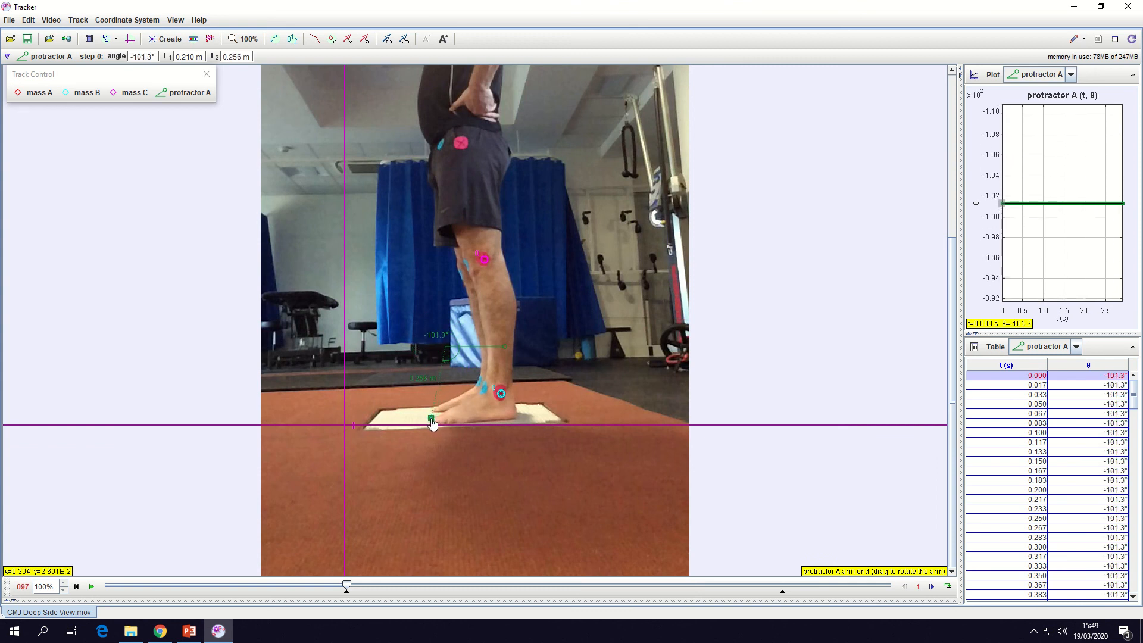
left_click_drag(446, 347, 501, 397)
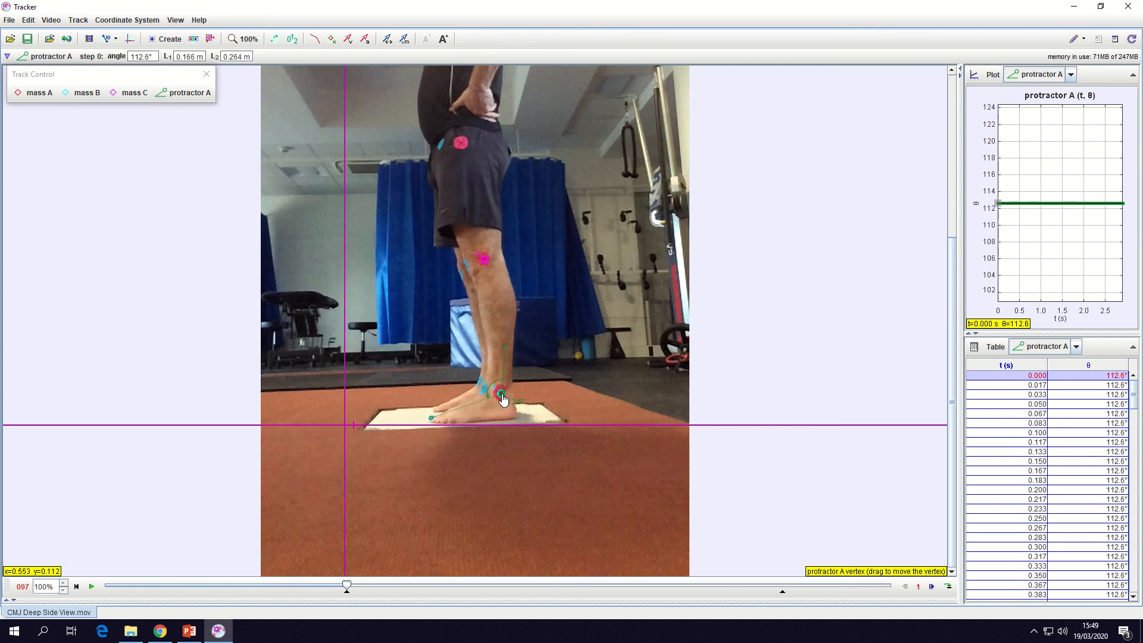
mouse_move(506, 352)
left_mouse_down()
mouse_move(507, 316)
mouse_move(485, 264)
left_mouse_up()
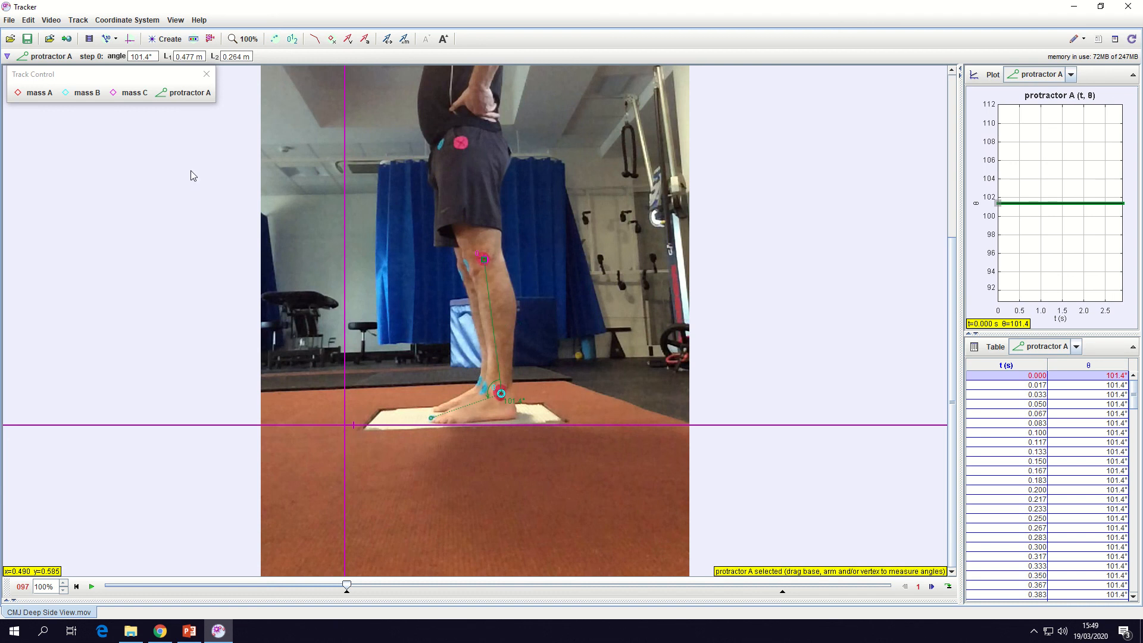
- Attach protractor A's vertex to mass B, its arm to mass C and its base to mass A
left_click(193, 95)
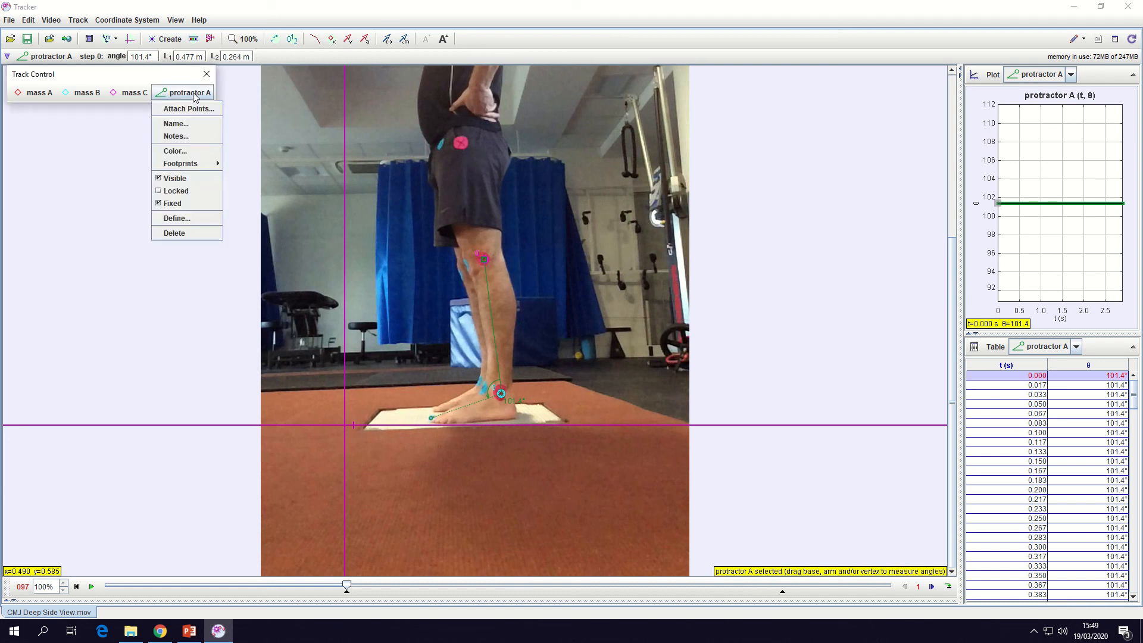
left_click(177, 109)
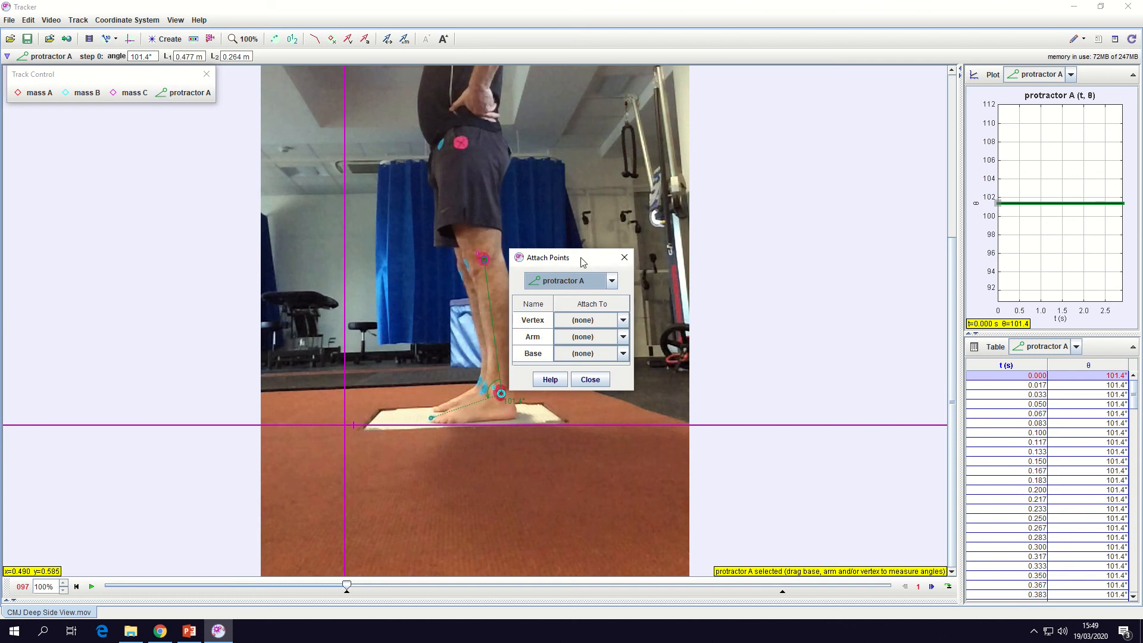
left_click_drag(582, 262, 628, 201)
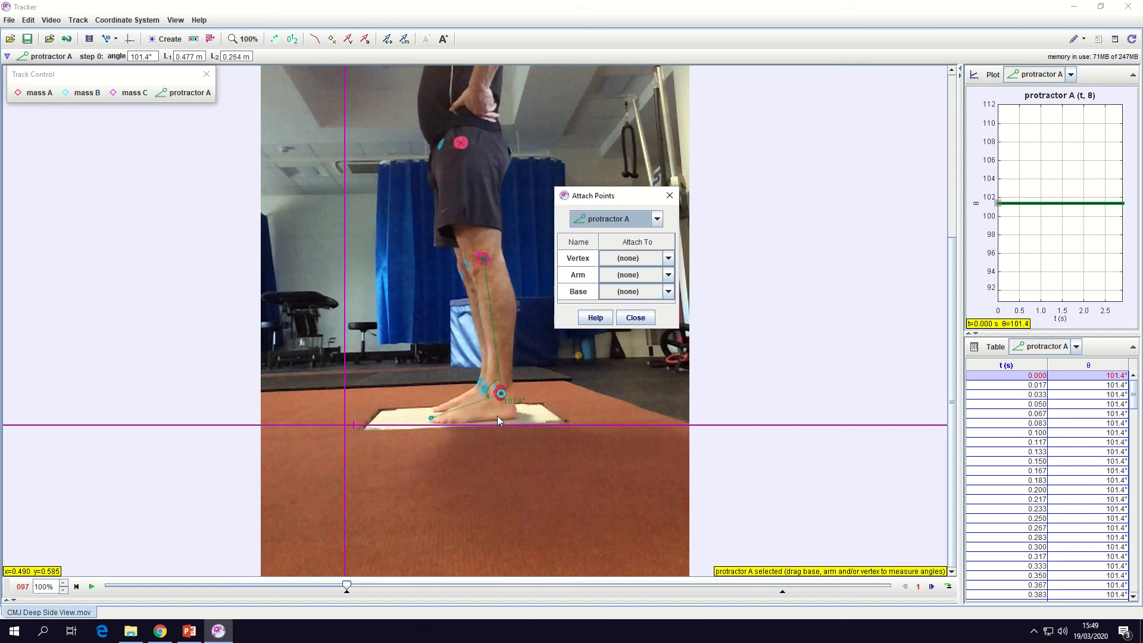
left_click(669, 258)
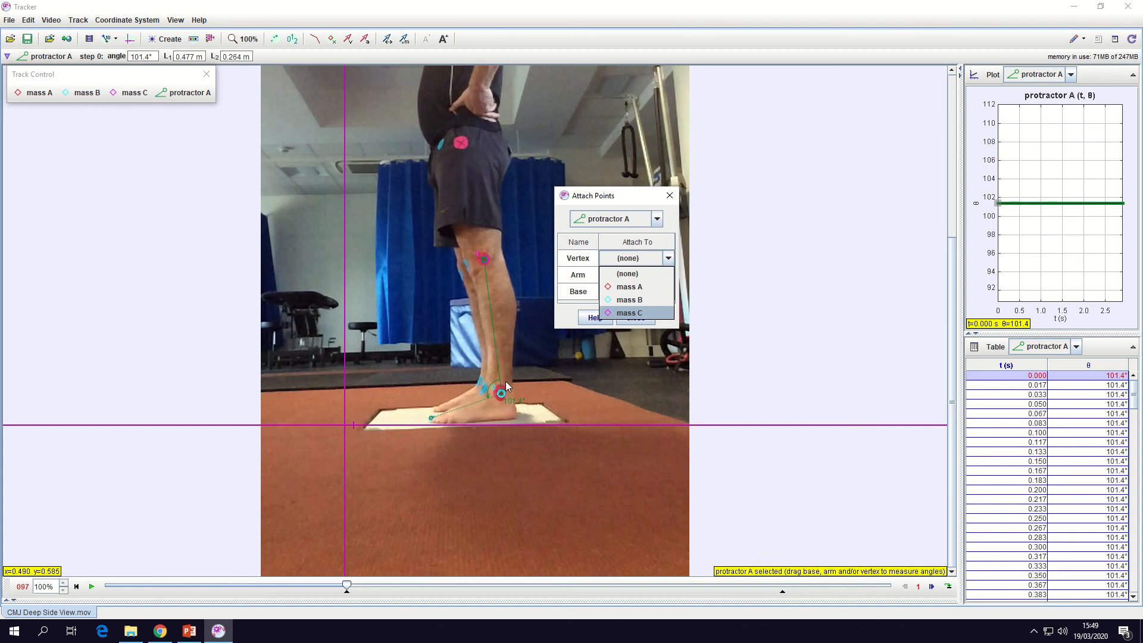
left_click(640, 301)
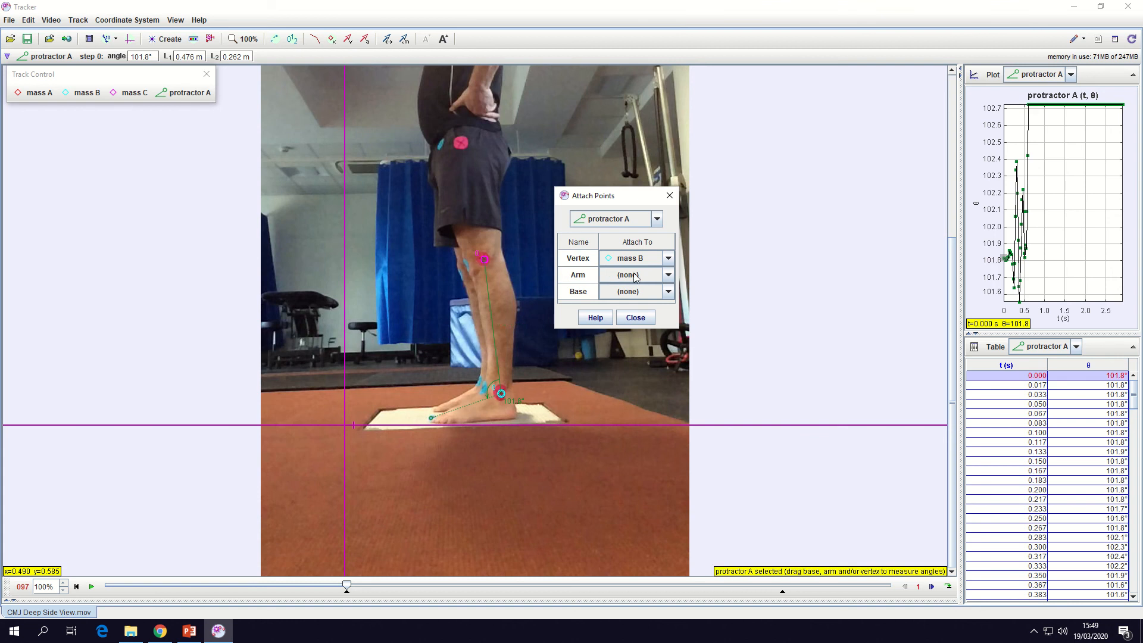
left_click(670, 277)
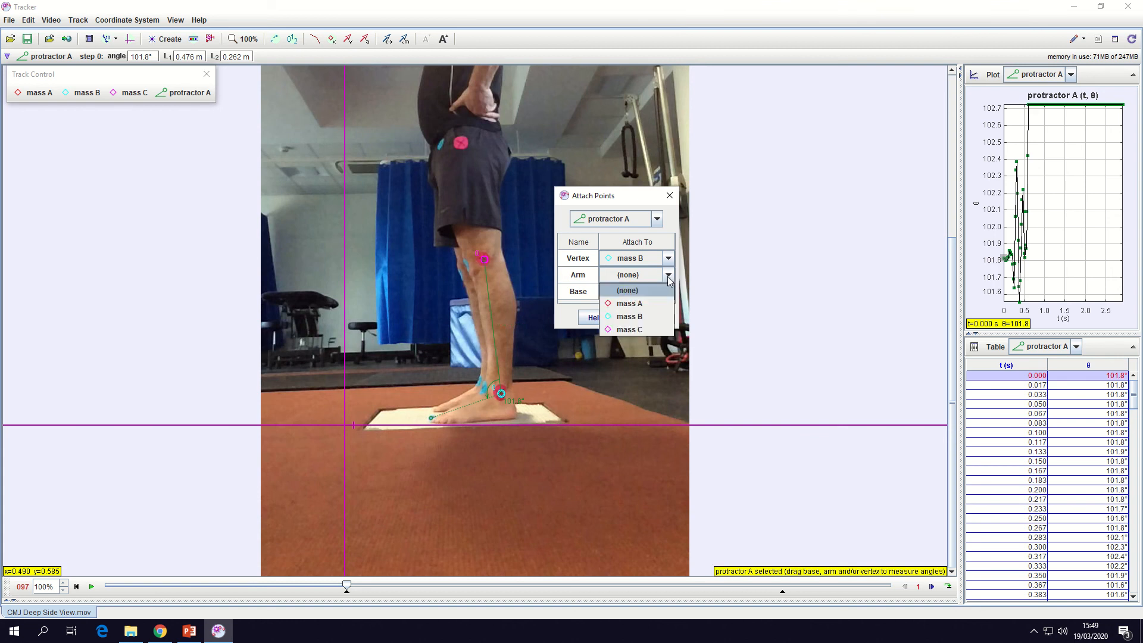
left_click(636, 329)
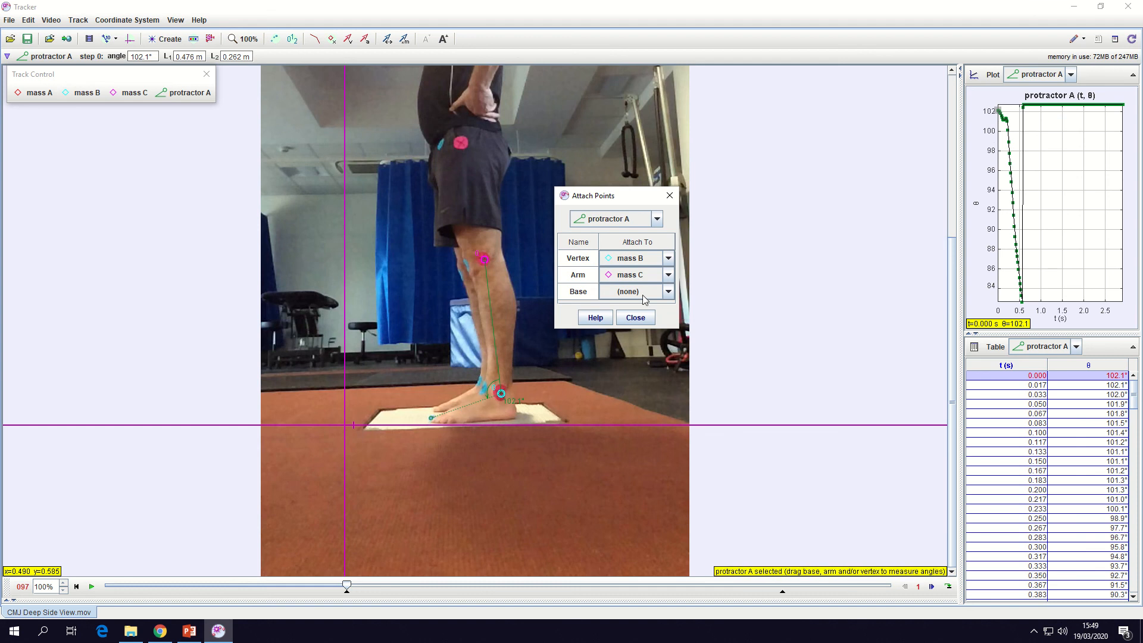
left_click(668, 292)
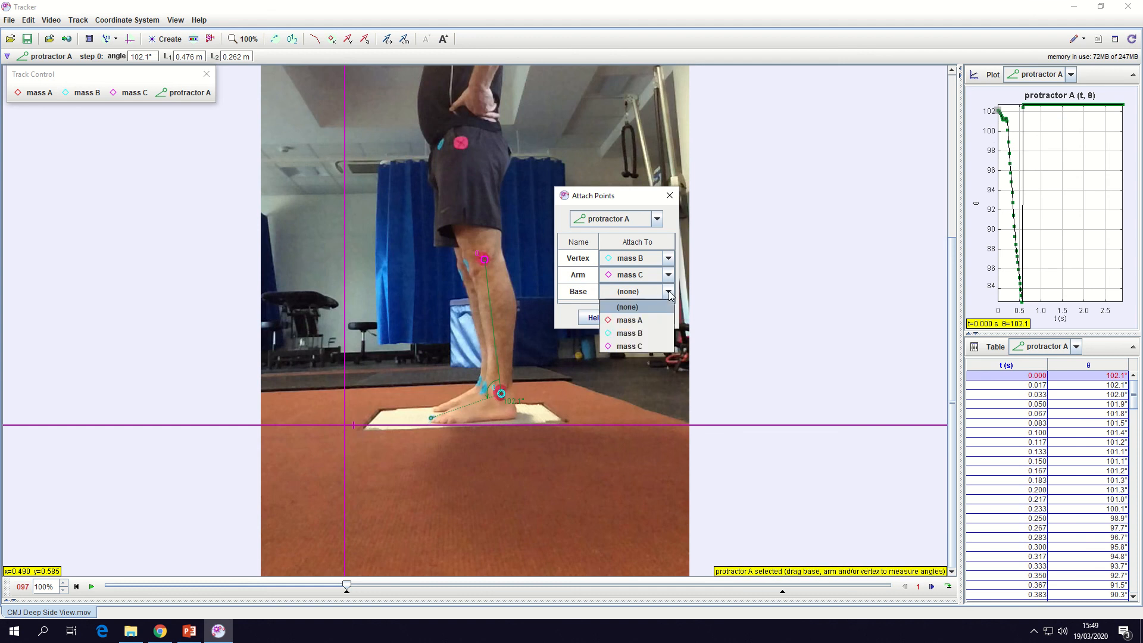
left_click(635, 321)
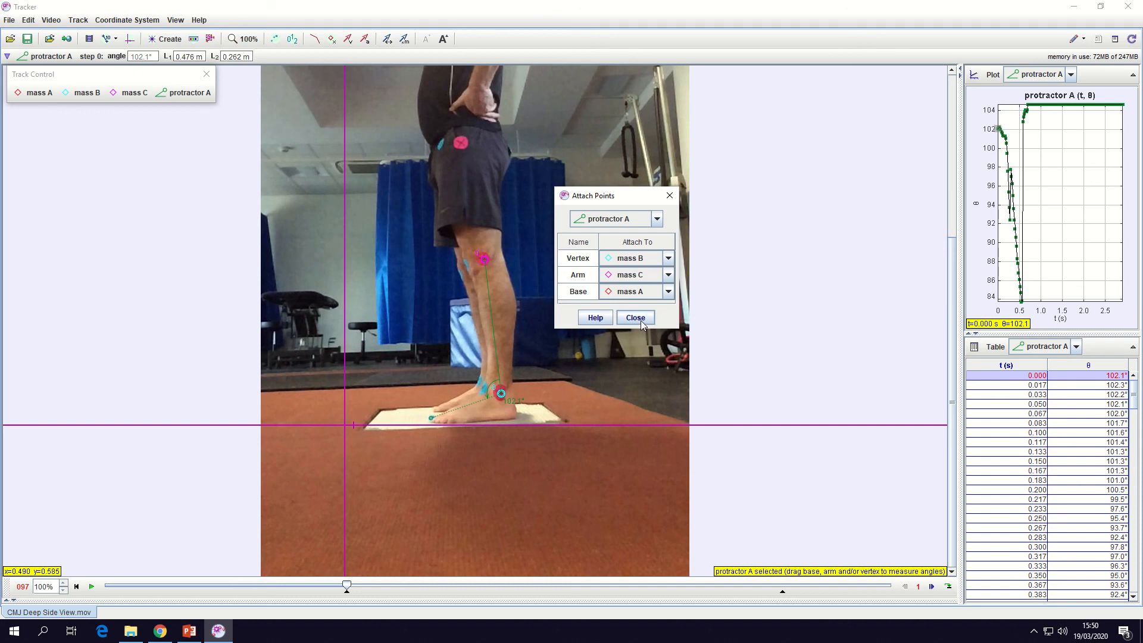
left_click(636, 318)
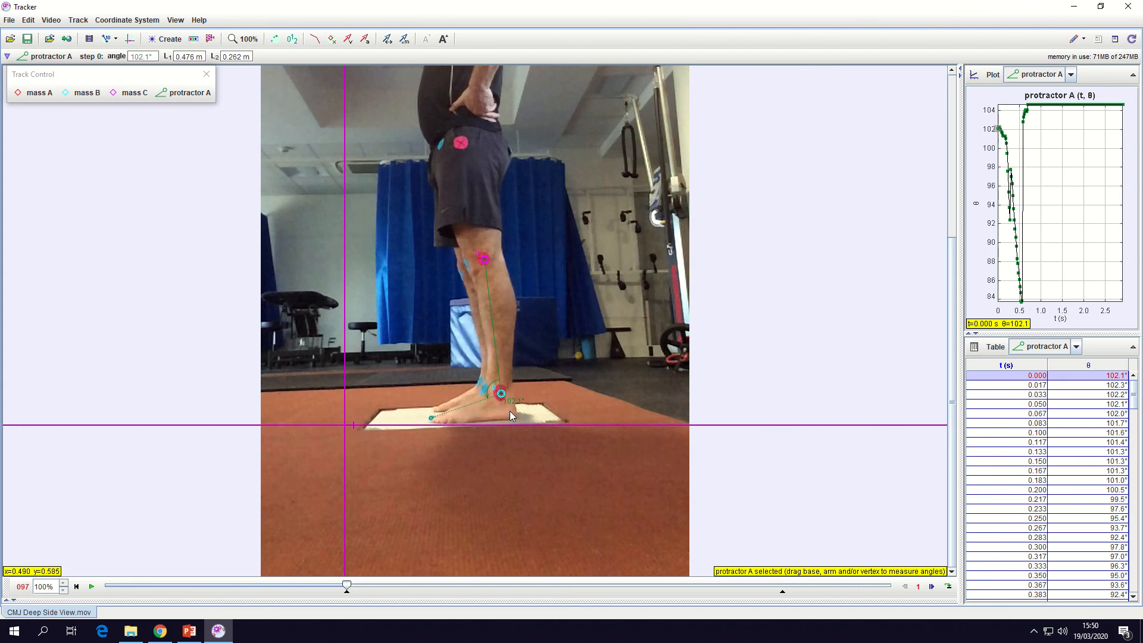
- Play the video from frame 97 and pause it at frame 214 to check how the attached protractor follows the leg markers
scroll(509, 410, "up", 1)
scroll(559, 510, "down", 5)
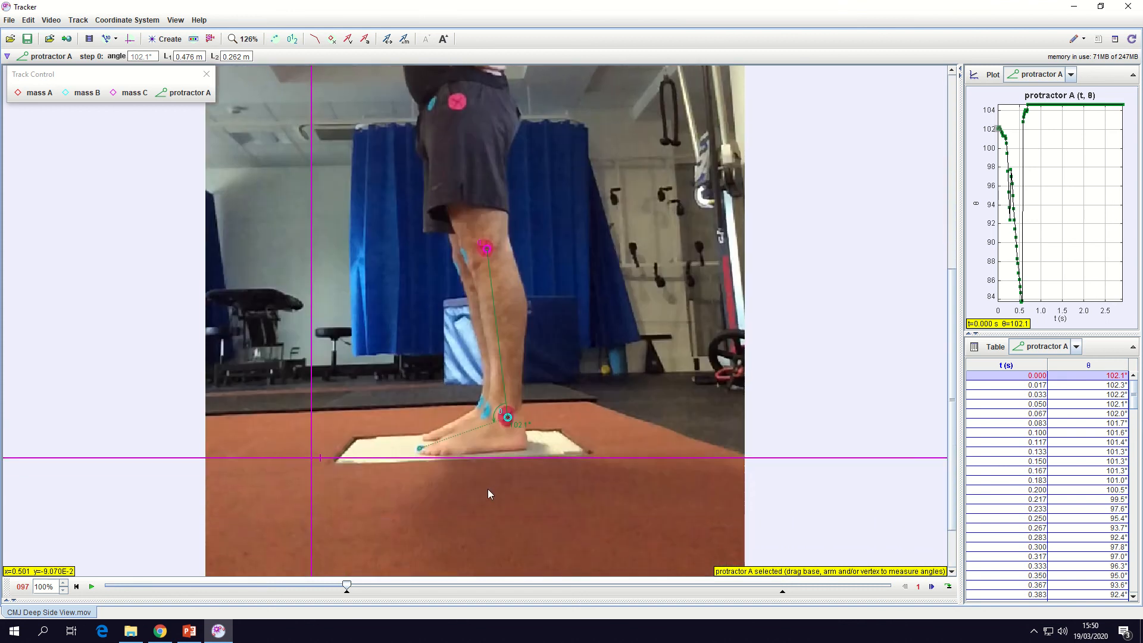
scroll(516, 442, "up", 1)
scroll(565, 266, "down", 5)
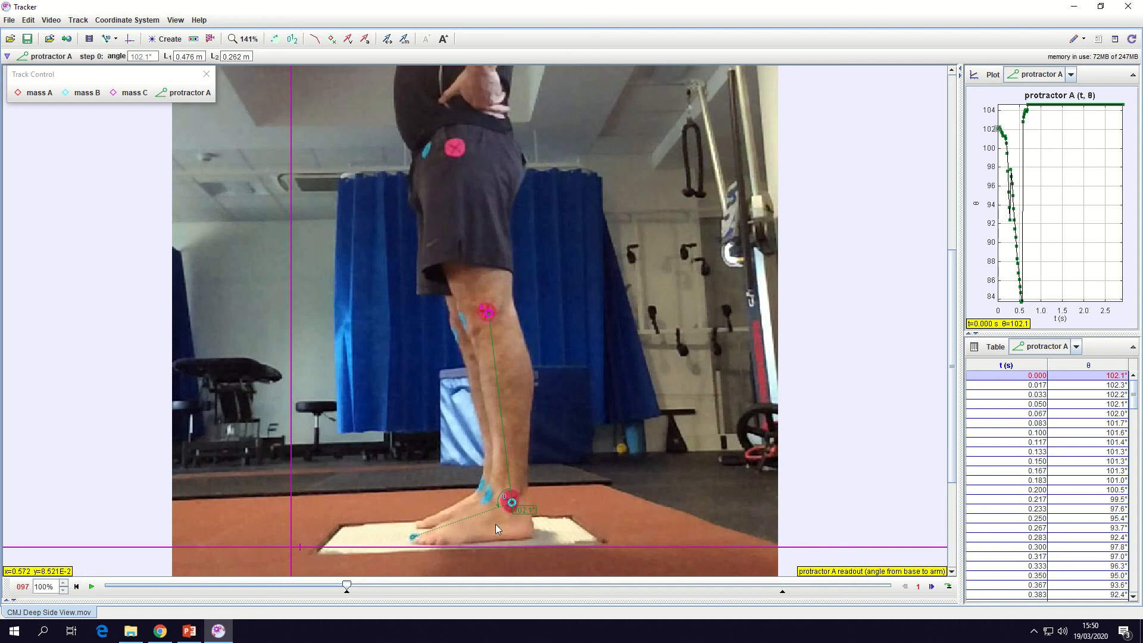
left_click(91, 587)
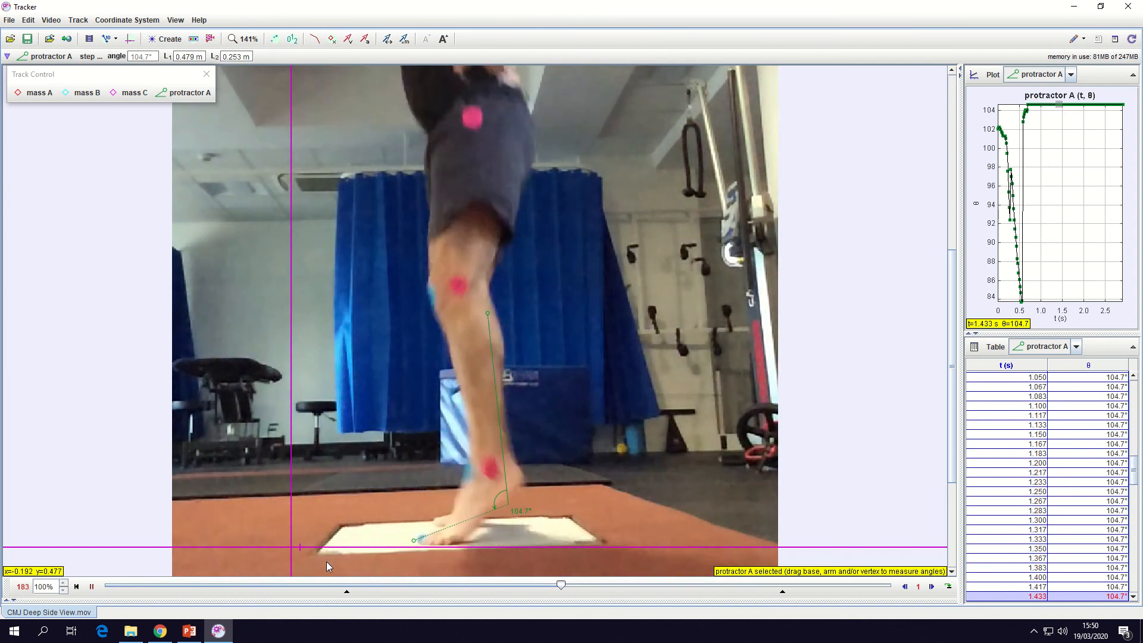
left_click(93, 589)
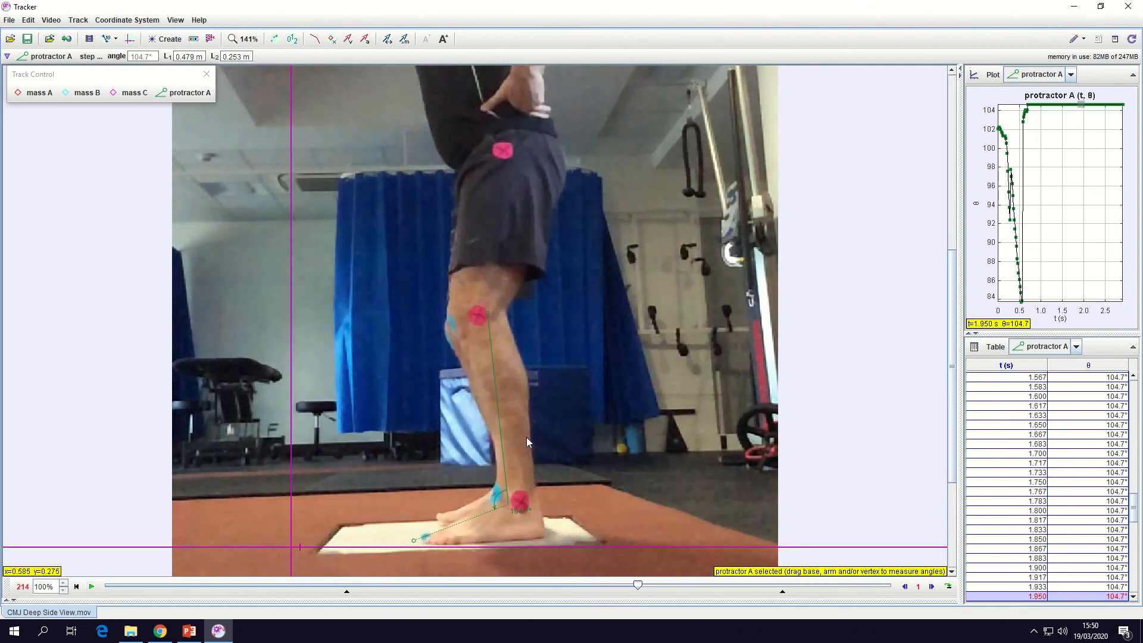